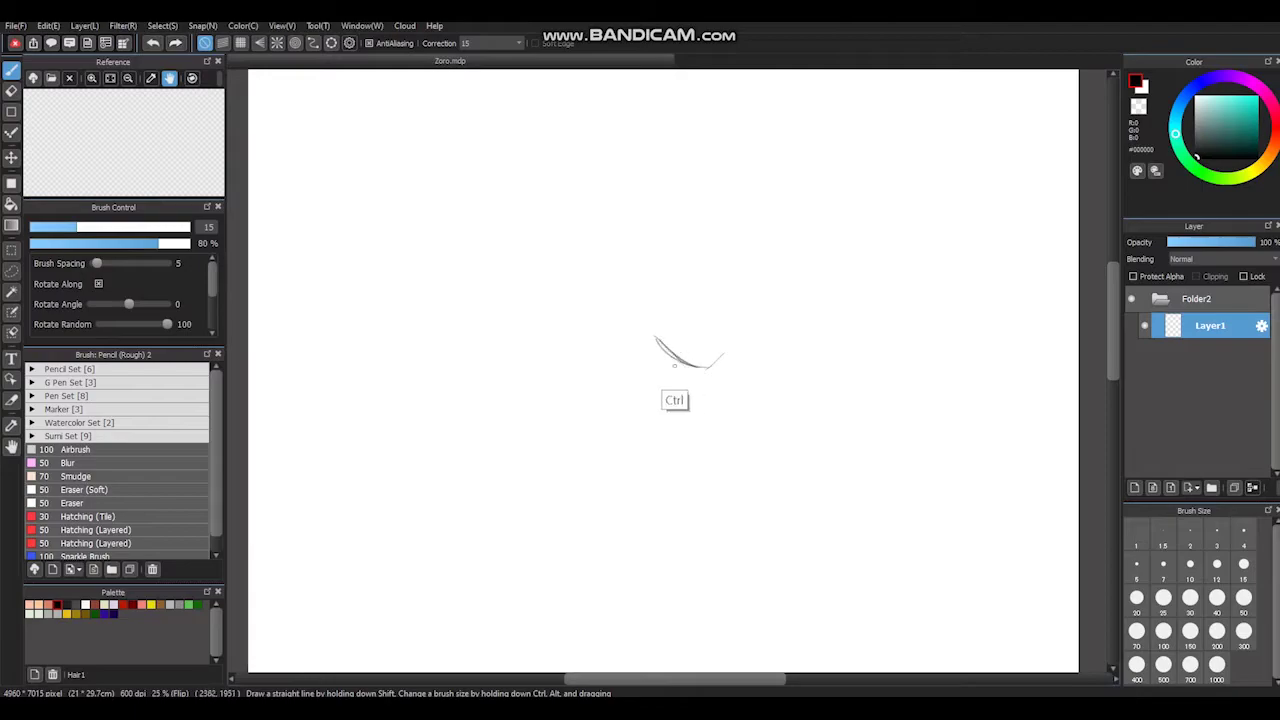
Step: Sketch a tapered head outline with a pointed chin, a rounded skull and a small ear on one side
left_click_drag(726, 348, 757, 272)
left_click_drag(640, 240, 628, 300)
mouse_move(650, 208)
left_mouse_down()
mouse_move(769, 237)
mouse_move(768, 280)
left_mouse_up()
left_click_drag(700, 180, 740, 308)
left_click_drag(630, 288, 645, 335)
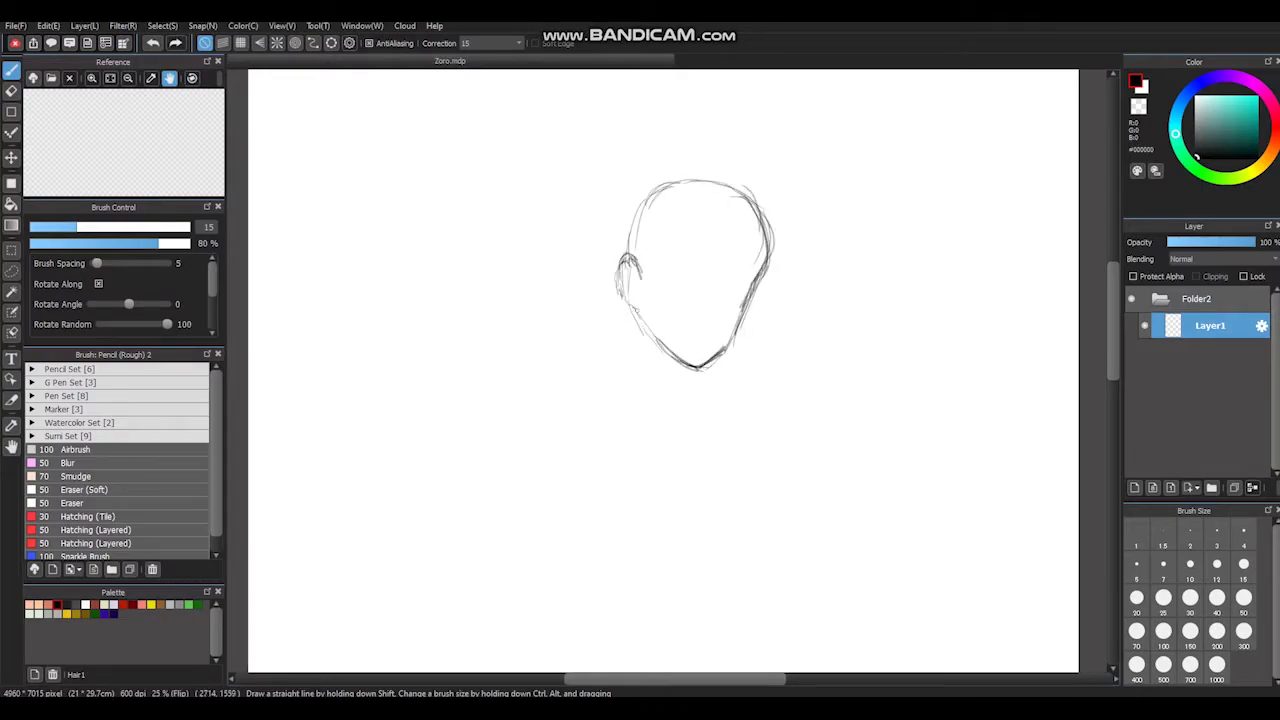
Step: Sketch the bandana's lower edge across the face from ear to temple, and refine the jaw and crown lines
left_click_drag(678, 256, 772, 262)
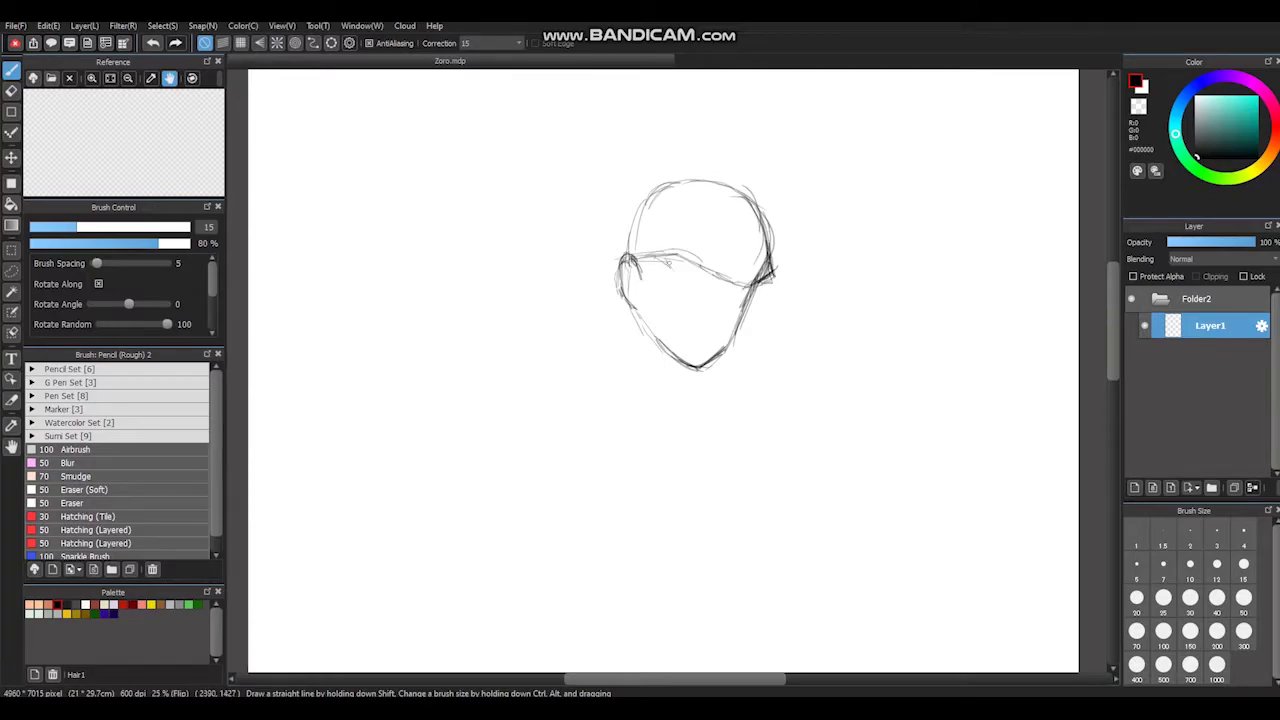
key("ctrl+z")
key("ctrl+z")
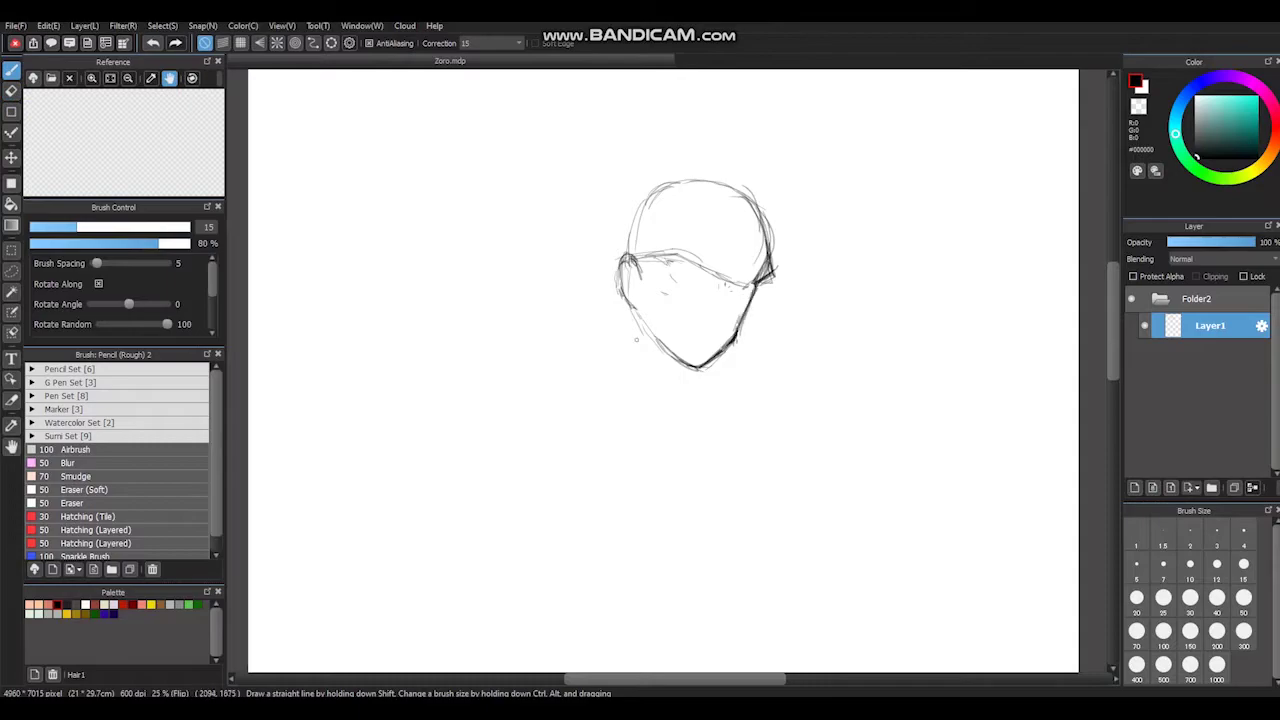
left_click_drag(662, 183, 752, 208)
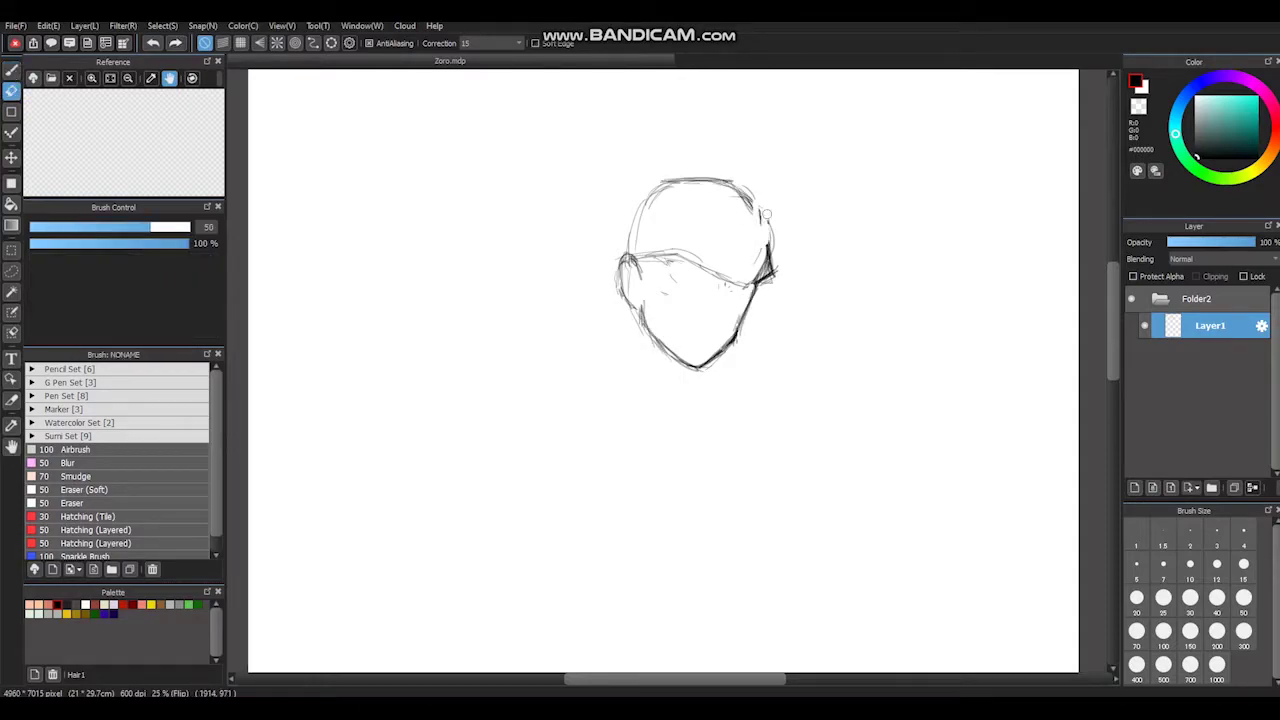
key("ctrl+z")
key("ctrl+y")
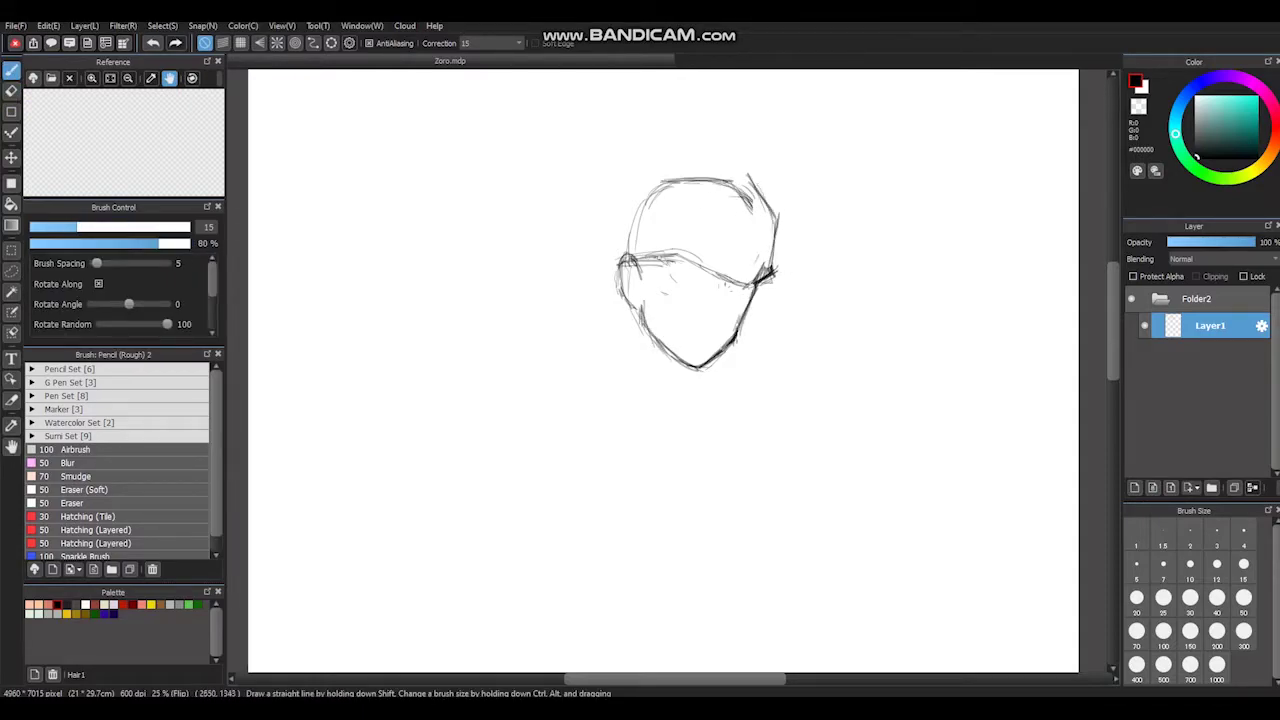
Step: Sketch the bandana's outer contour around the skull, erasing and redrawing the line down the far side of the head
left_click_drag(668, 167, 712, 164)
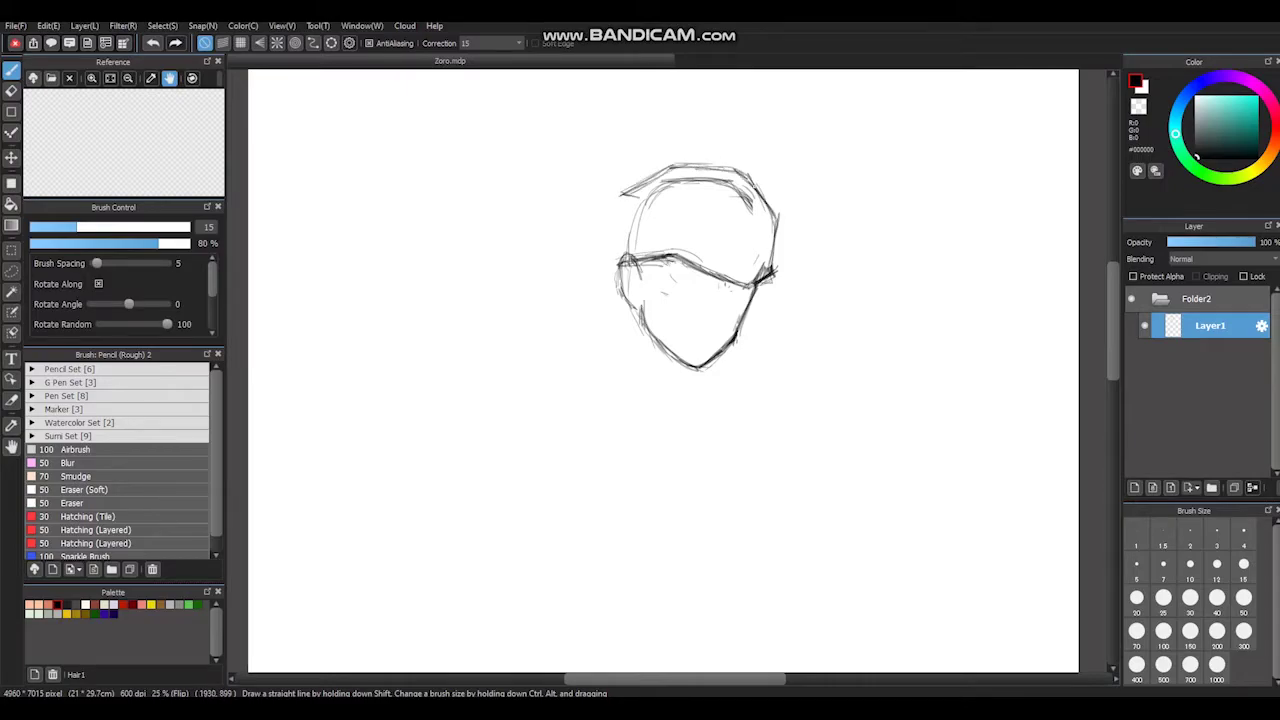
left_click_drag(628, 196, 648, 208)
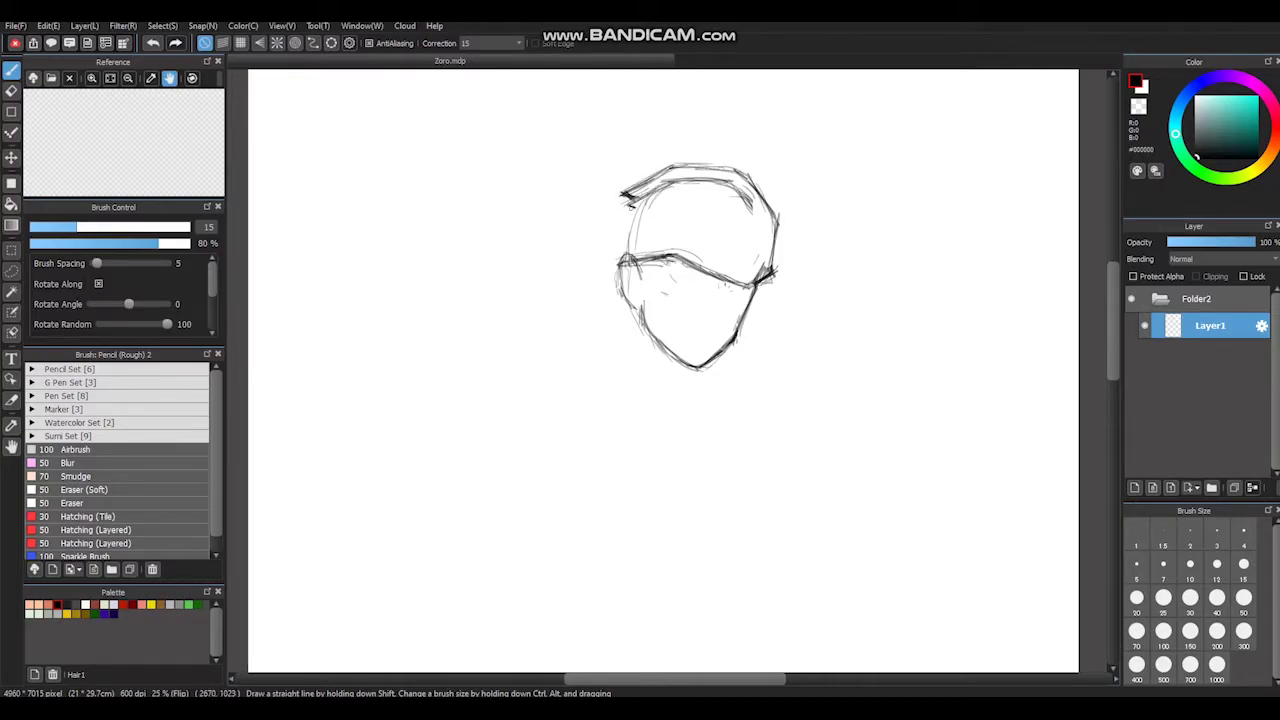
left_click_drag(622, 254, 614, 270)
left_click_drag(626, 186, 740, 165)
left_click_drag(740, 168, 776, 224)
left_click_drag(632, 196, 616, 258)
mouse_move(608, 196)
left_mouse_down()
mouse_move(672, 164)
mouse_move(774, 256)
left_mouse_up()
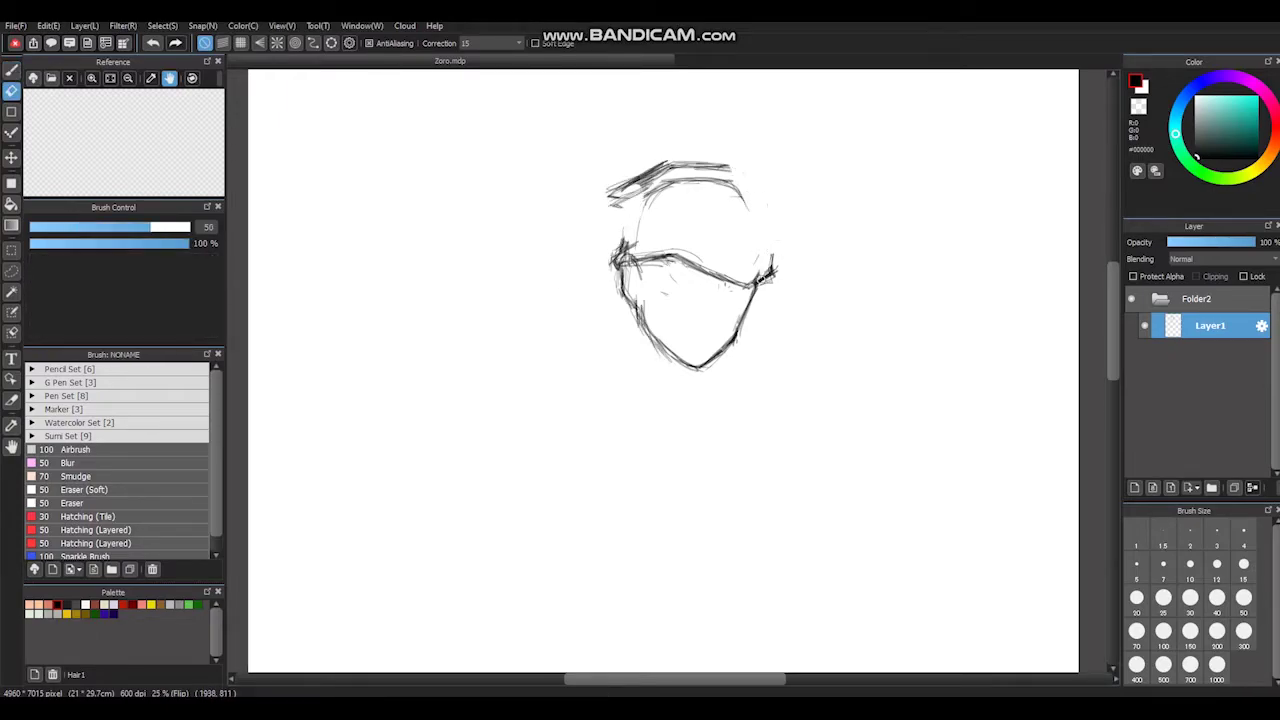
left_click_drag(740, 168, 772, 256)
Step: Sketch the neck, the curved collar beneath the jaw and the collar edge behind the ear
mouse_move(624, 190)
left_mouse_down()
mouse_move(592, 330)
mouse_move(700, 368)
mouse_move(660, 348)
mouse_move(664, 480)
left_mouse_up()
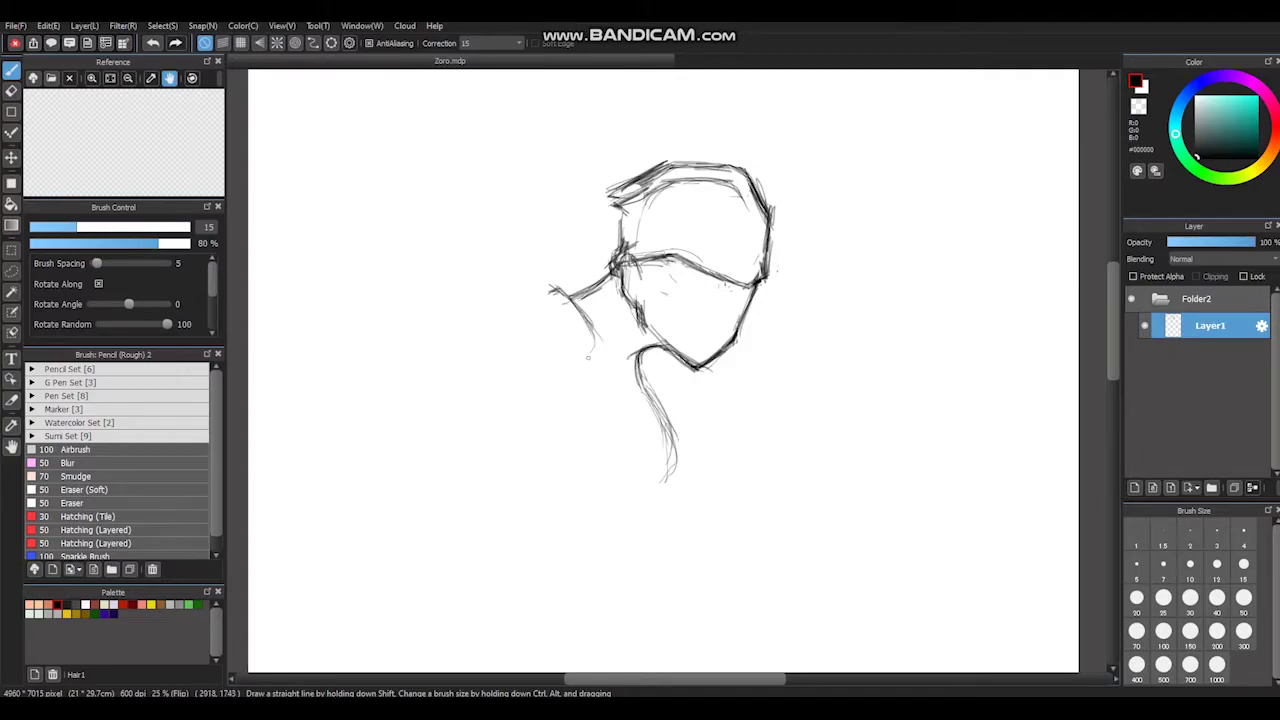
left_click_drag(638, 364, 616, 430)
left_click_drag(636, 350, 576, 380)
Step: Sketch the sword hilt held across the mouth, with its rounded loop extending beyond the far cheek
mouse_move(580, 322)
left_mouse_down()
mouse_move(704, 306)
mouse_move(730, 276)
mouse_move(762, 302)
left_mouse_up()
mouse_move(704, 266)
left_mouse_down()
mouse_move(752, 332)
mouse_move(648, 342)
left_mouse_up()
left_click_drag(696, 304, 728, 290)
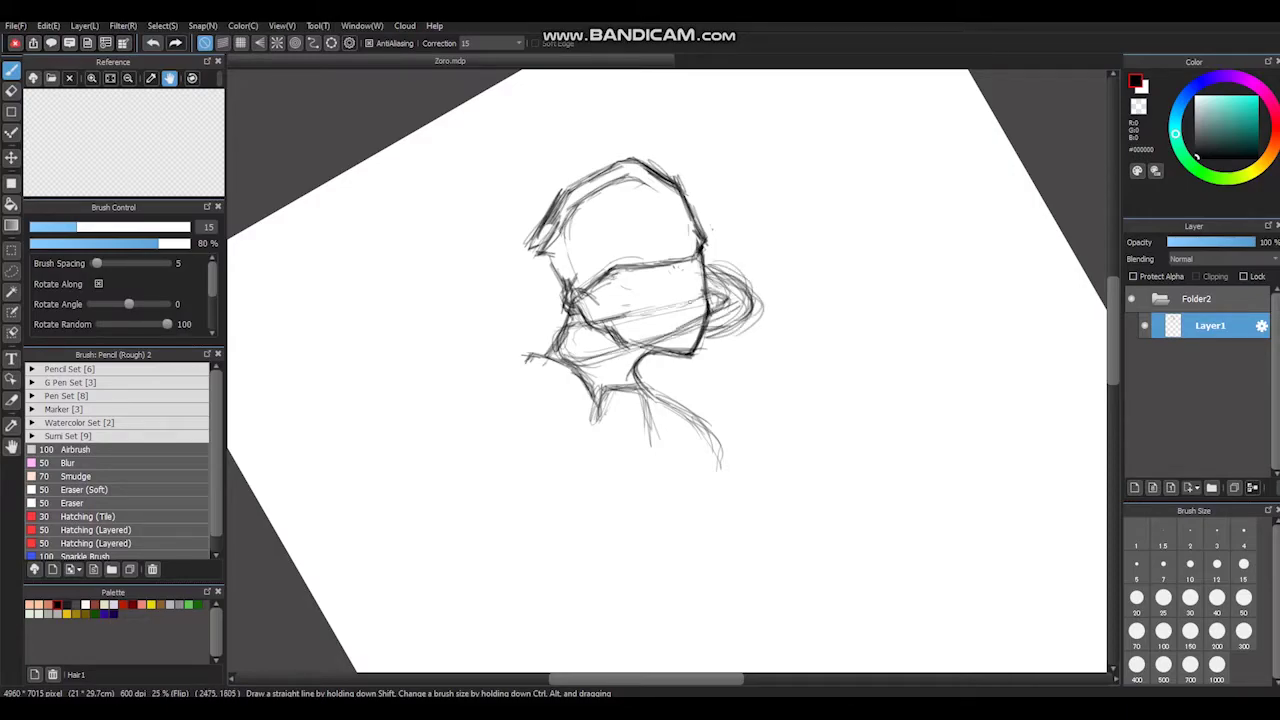
left_click_drag(576, 330, 634, 316)
left_click_drag(588, 324, 692, 298)
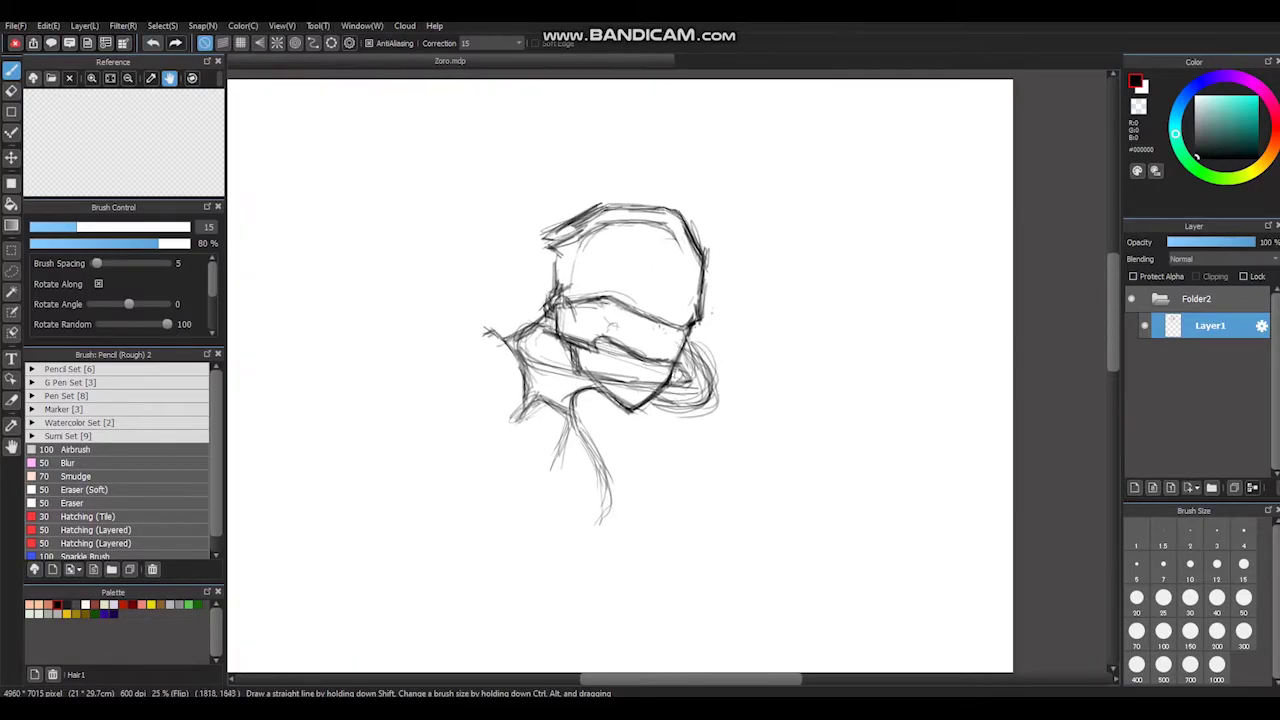
Step: Sketch the pointed bandana knot tails sticking out behind the head
left_click_drag(520, 200, 760, 190)
key("ctrl+t")
key("Return")
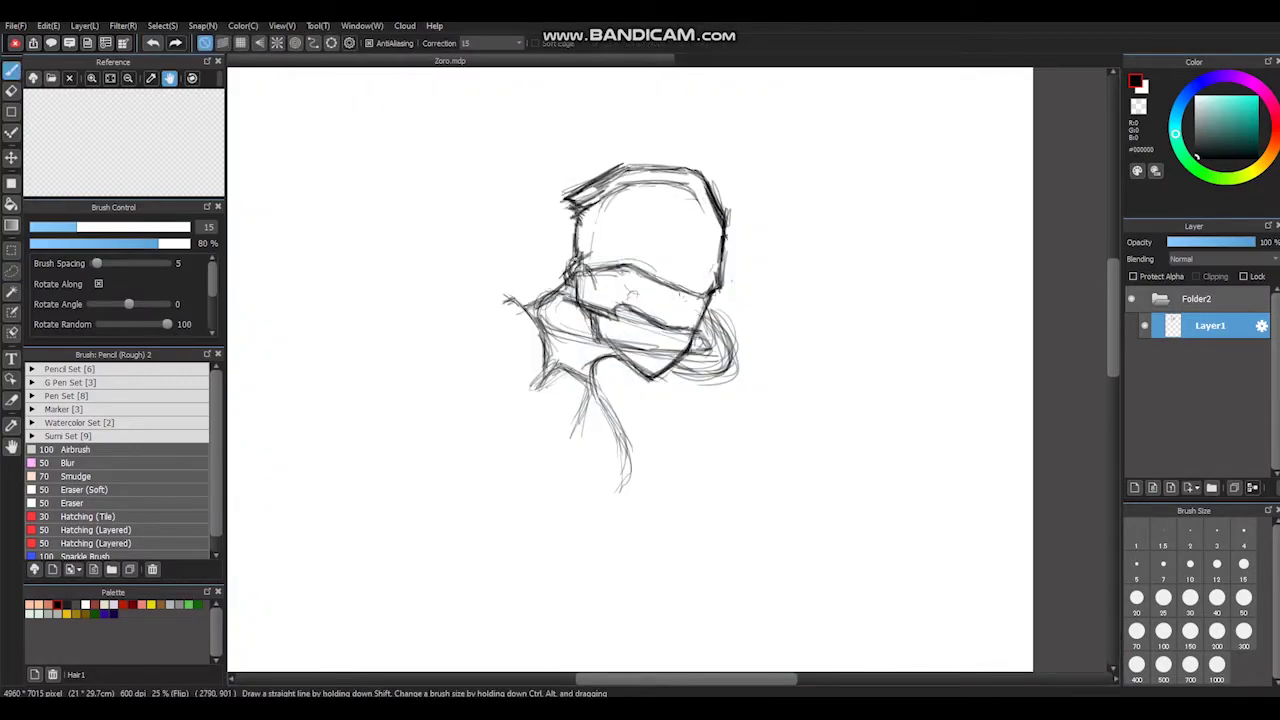
scroll(630, 360, "down", 1)
left_click_drag(540, 204, 570, 222)
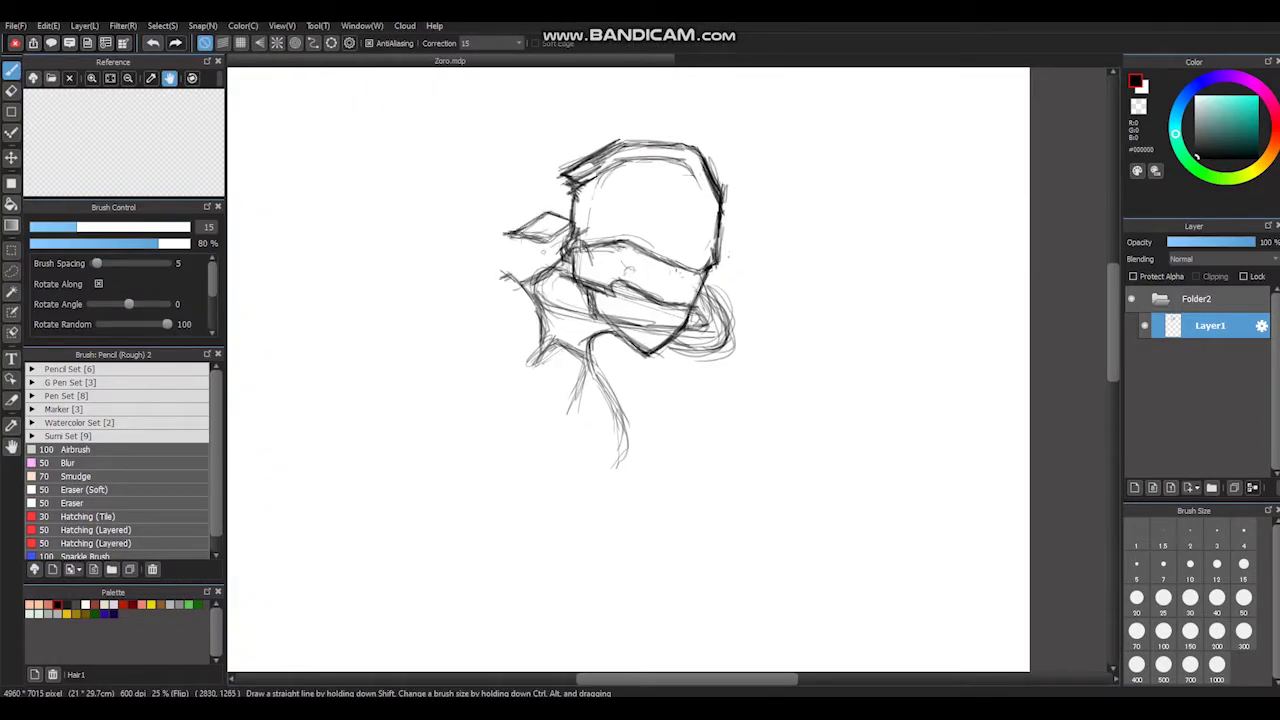
Step: Sketch the curved shoulder line extending from the collar and a pointed collar tip below the chin
scroll(630, 360, "up", 1)
mouse_move(472, 298)
left_mouse_down()
mouse_move(510, 294)
mouse_move(530, 330)
left_mouse_up()
scroll(480, 400, "left", 5)
scroll(630, 360, "right", 5)
scroll(630, 360, "down", 1)
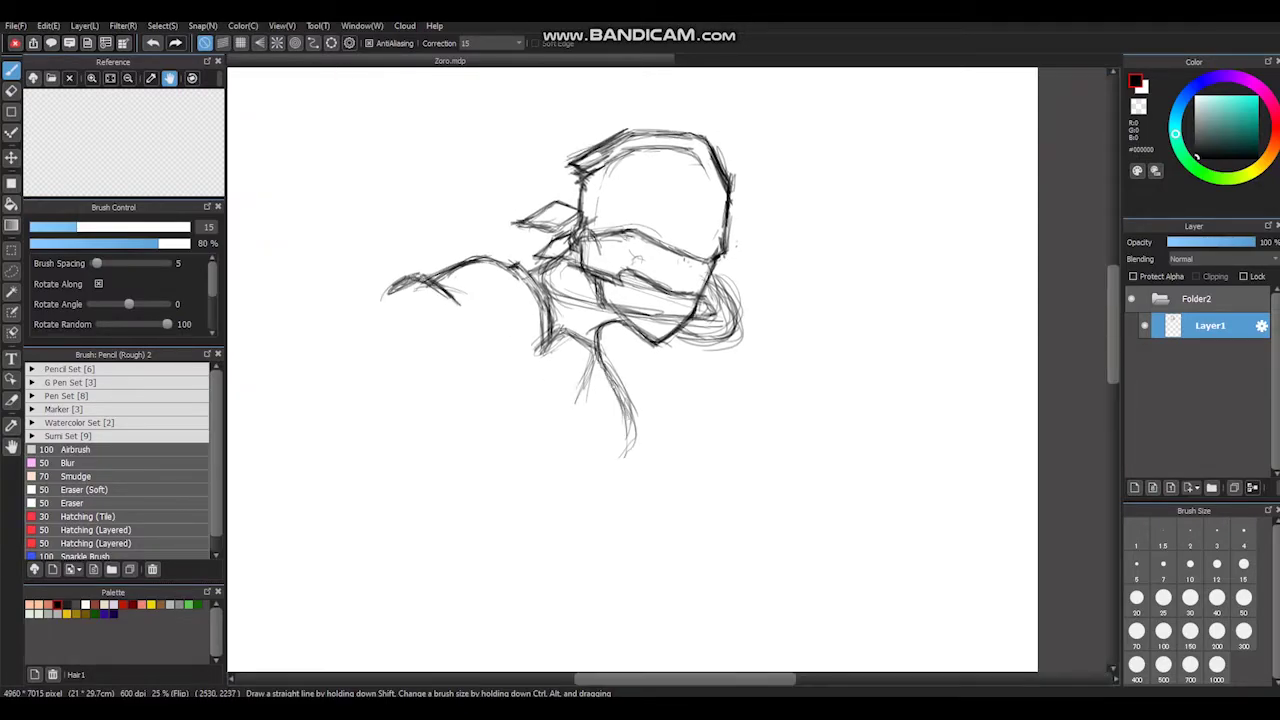
mouse_move(645, 372)
left_mouse_down()
mouse_move(618, 432)
mouse_move(646, 382)
left_mouse_up()
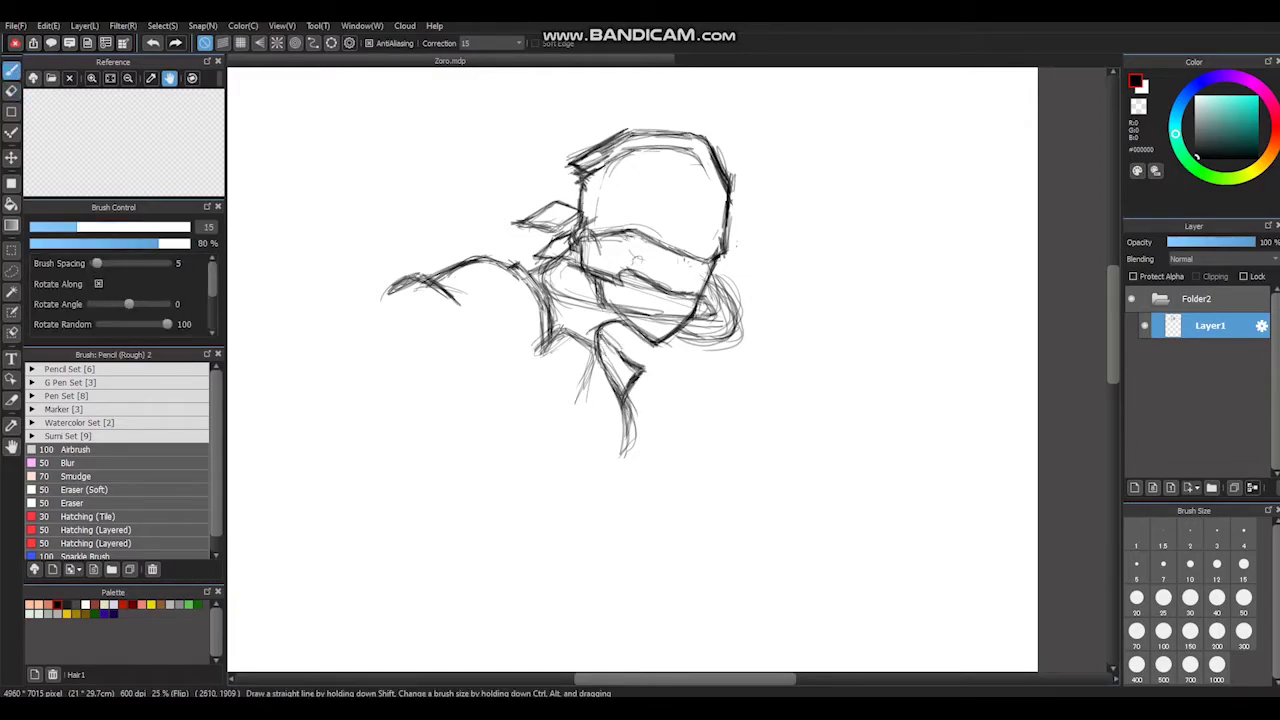
Step: Sketch the knuckle bumps and the near side of a large clenched fist in front of the shoulder
scroll(630, 370, "left", 2)
scroll(630, 370, "right", 2)
scroll(630, 370, "down", 2)
scroll(630, 370, "right", 1)
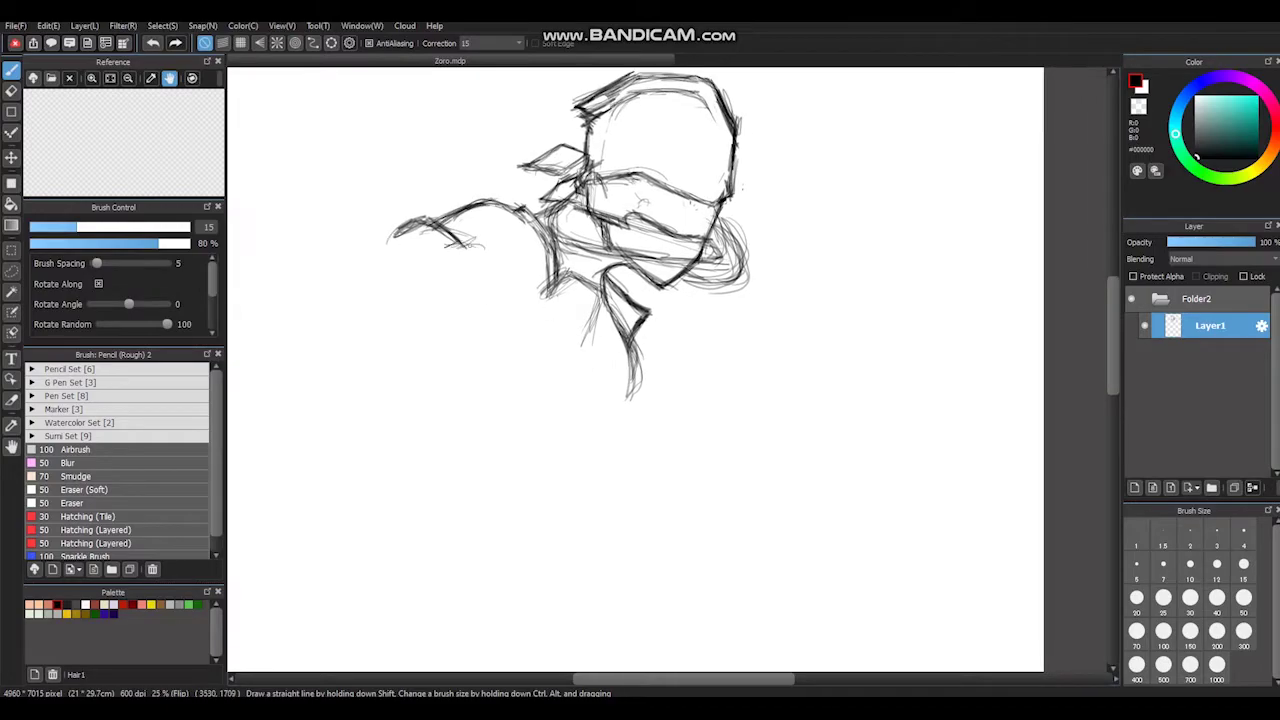
key("ctrl+z")
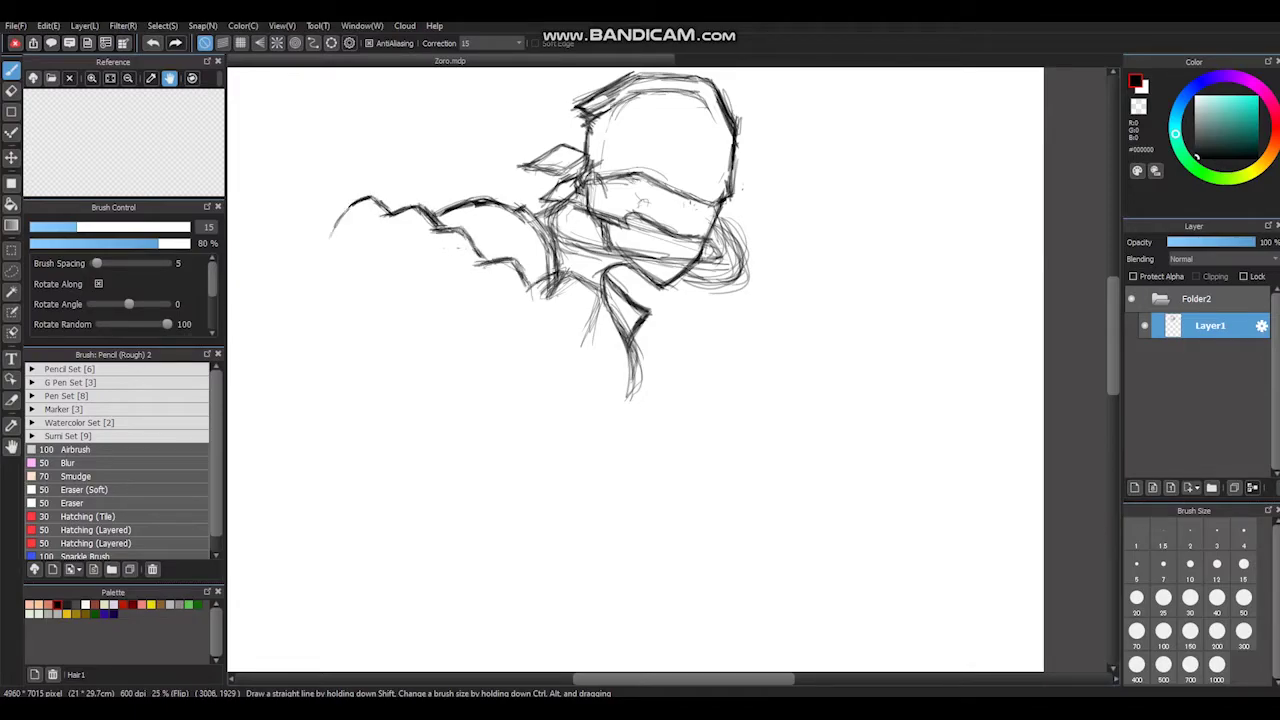
left_click_drag(521, 296, 462, 395)
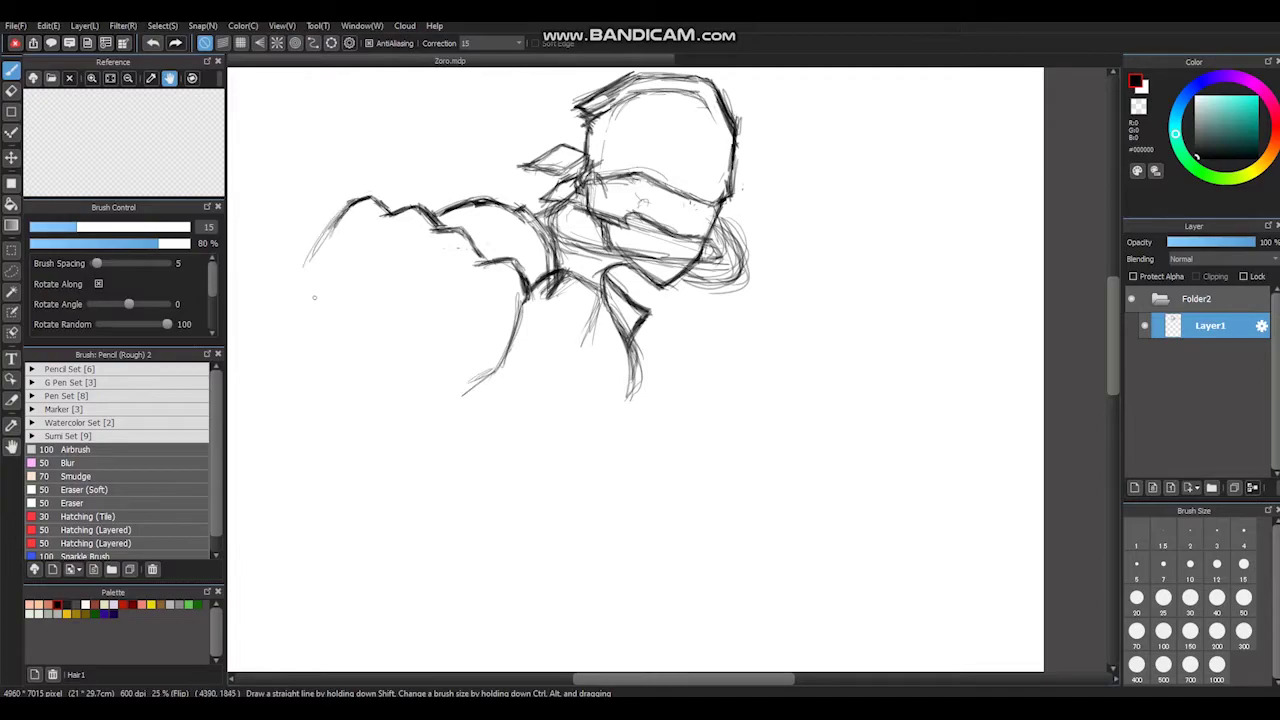
Step: Sketch the fist's lower contour and draw the first dividing line between the curled fingers
left_click_drag(466, 82, 400, 300)
left_click_drag(478, 238, 434, 340)
left_click_drag(478, 190, 434, 340)
left_click_drag(478, 220, 400, 314)
left_click_drag(391, 212, 395, 330)
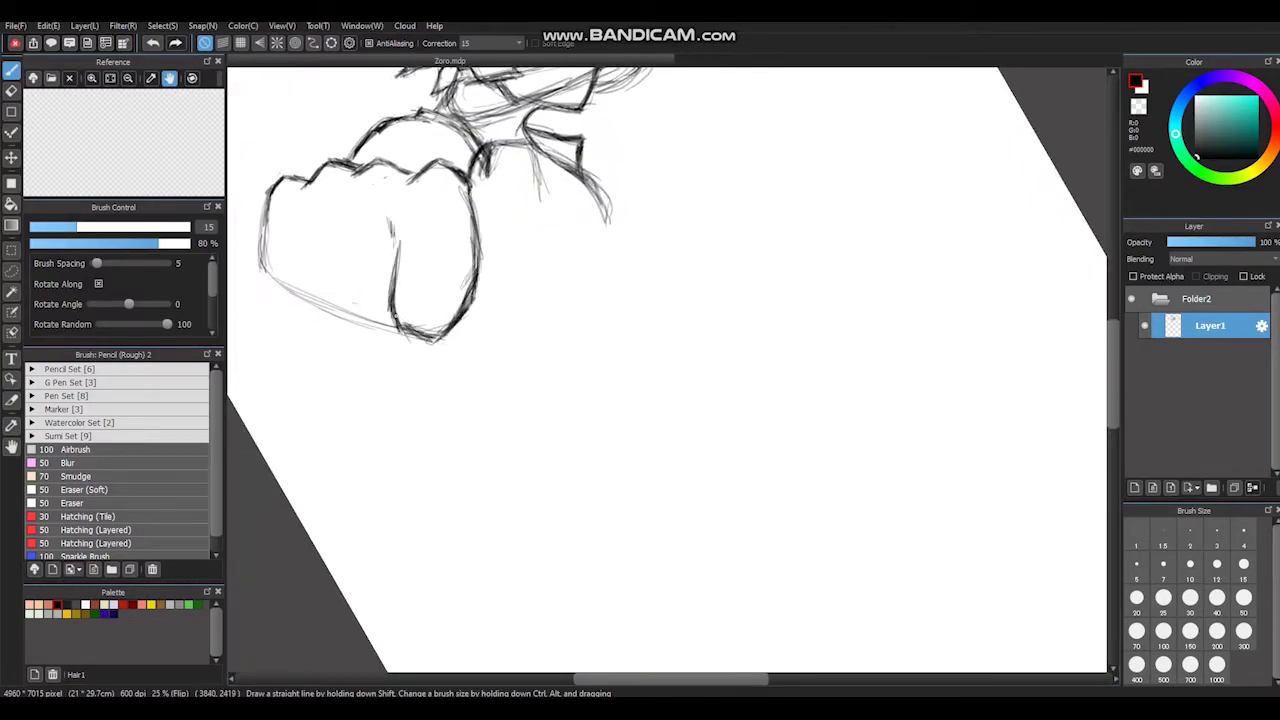
left_click_drag(470, 205, 420, 340)
Step: Sketch the remaining finger divisions on the fist, erasing and redrawing the index finger's contour
left_click_drag(600, 400, 700, 360)
mouse_move(384, 150)
left_mouse_down()
mouse_move(392, 215)
mouse_move(470, 284)
left_mouse_up()
mouse_move(404, 218)
left_mouse_down()
mouse_move(450, 142)
mouse_move(436, 266)
left_mouse_up()
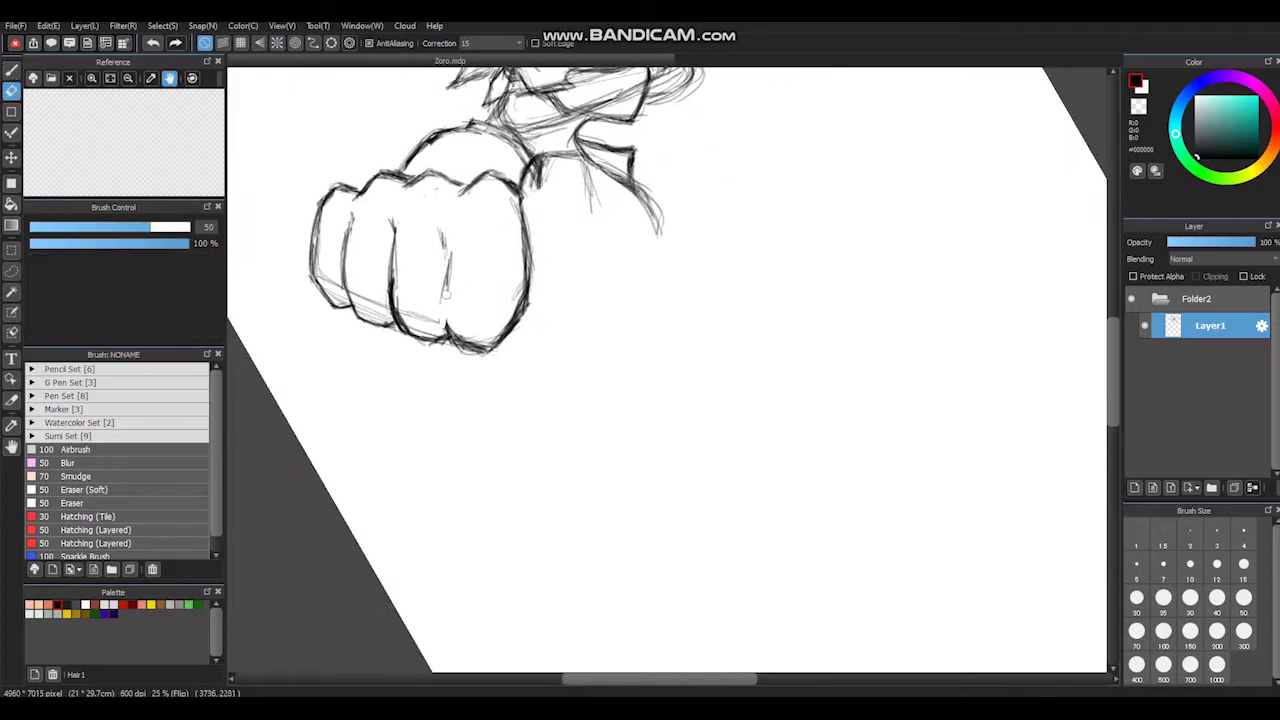
left_click_drag(449, 236, 495, 352)
left_click_drag(452, 270, 526, 302)
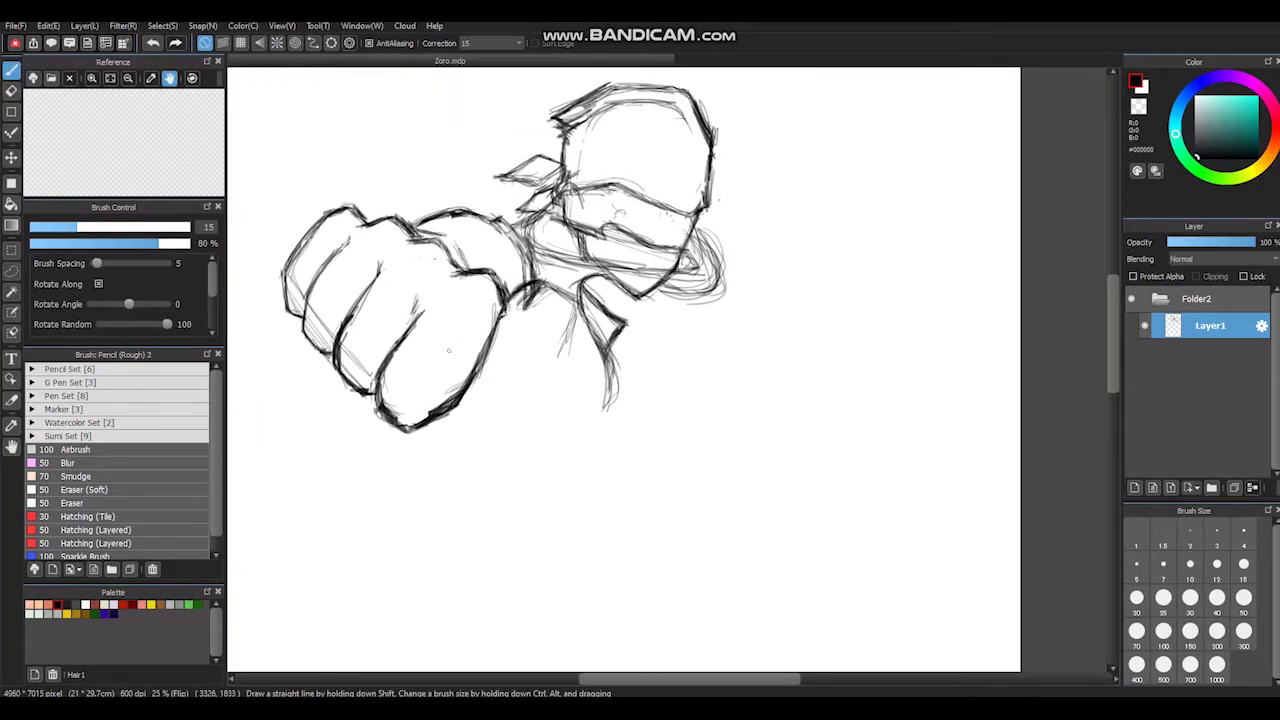
Step: Sketch the thumb beneath the curled fingers and a straight slanted edge running along the fist
left_click_drag(486, 200, 470, 310)
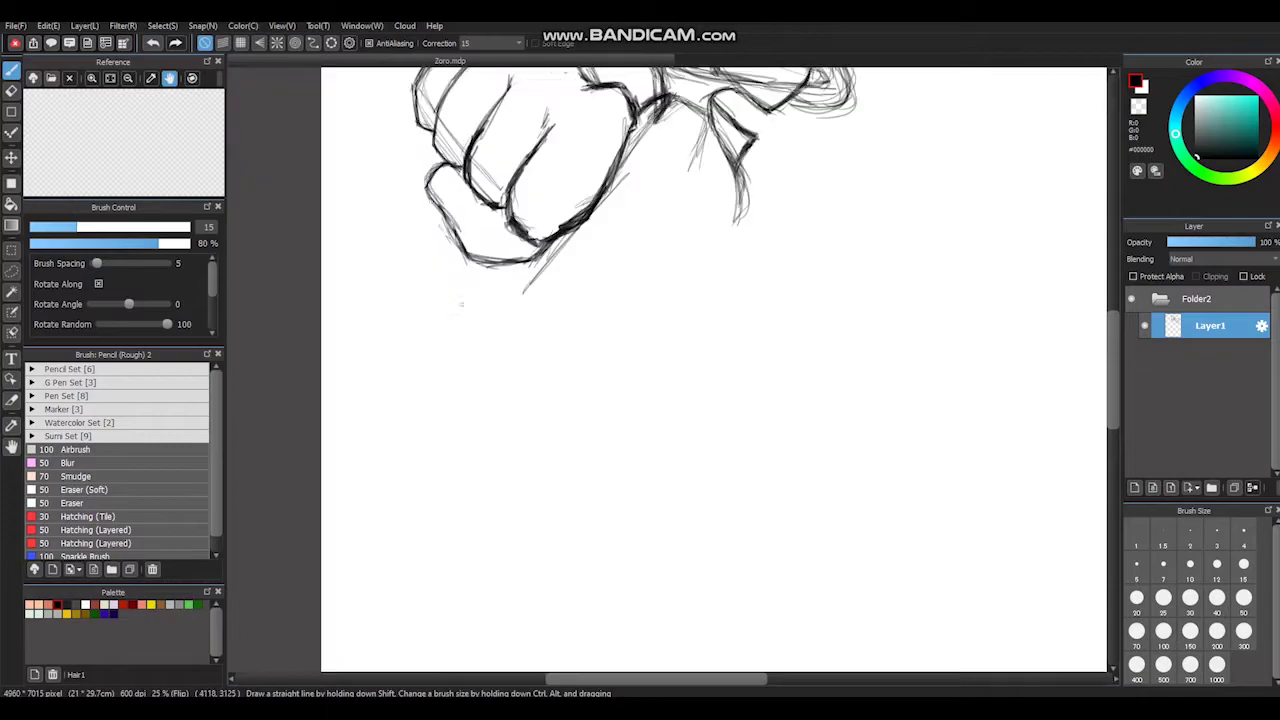
left_click_drag(423, 290, 401, 310)
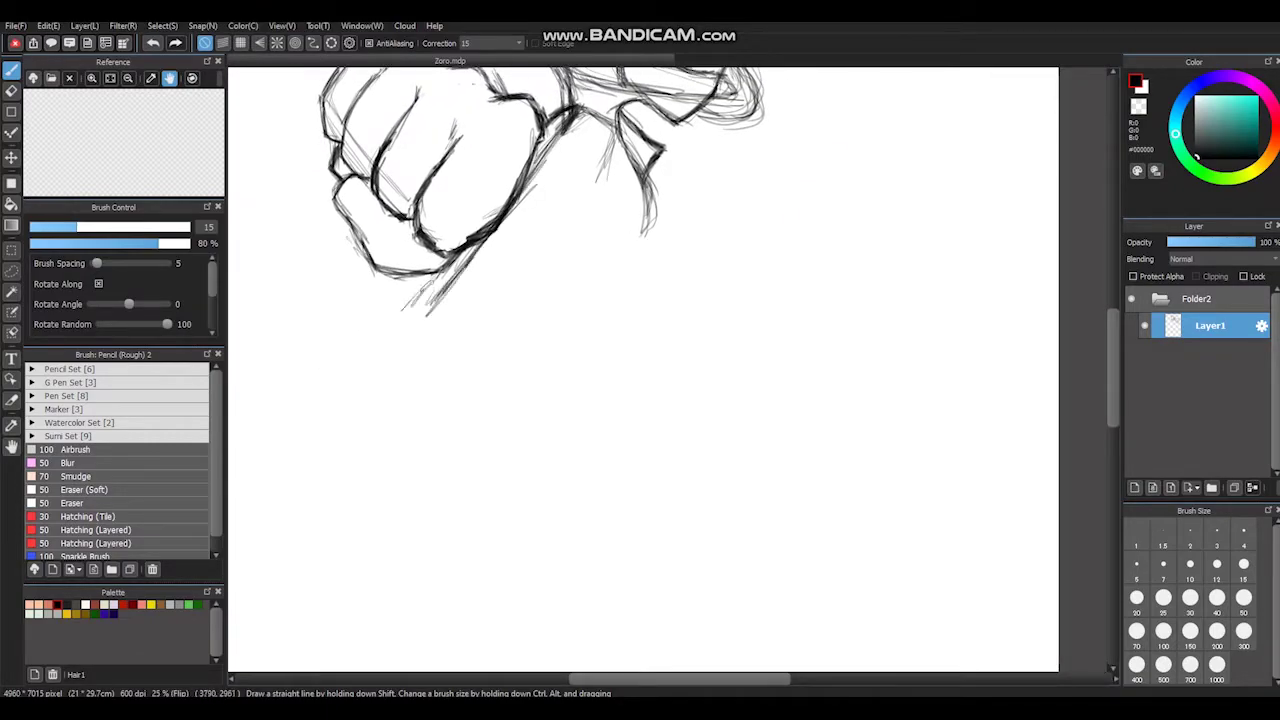
mouse_move(455, 270)
left_mouse_down()
mouse_move(390, 338)
mouse_move(490, 320)
mouse_move(512, 276)
left_mouse_up()
Step: Sketch the oblong sword guard beside the fist, with a thick straight edge, a rounded middle and a squared end
left_click_drag(500, 320, 590, 250)
scroll(640, 370, "up", 1)
scroll(640, 370, "up", 1)
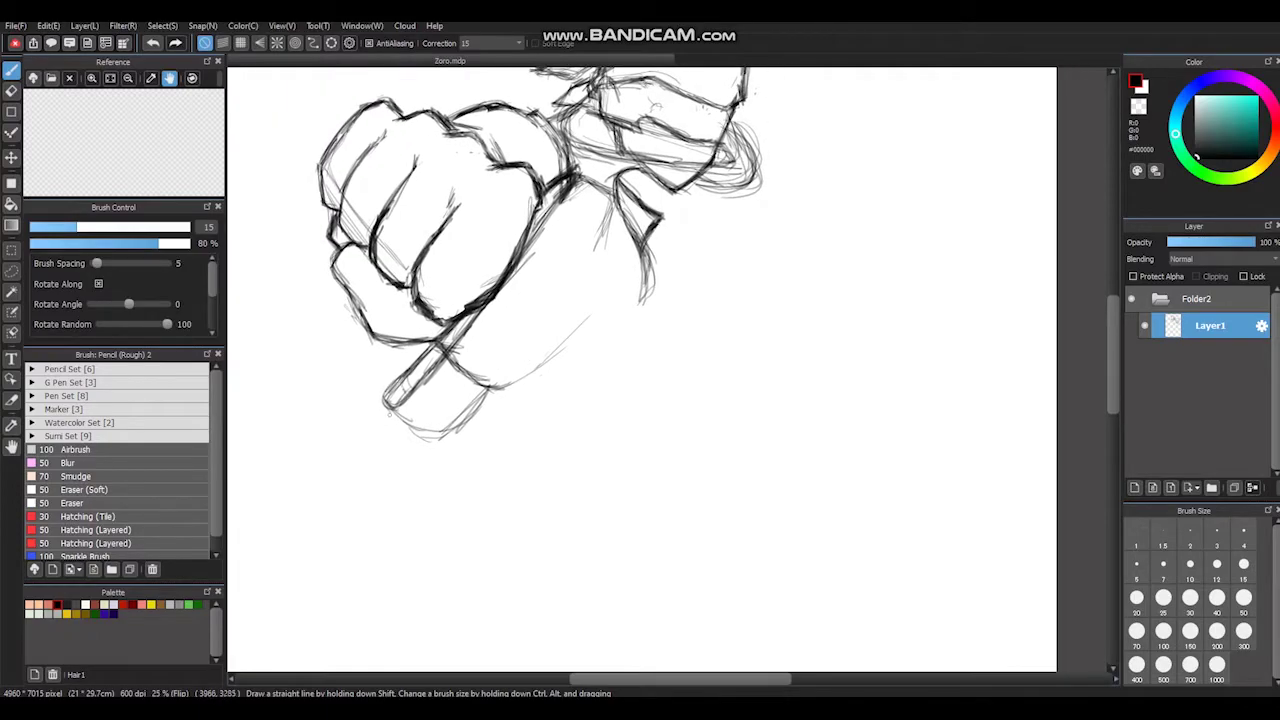
mouse_move(478, 308)
left_mouse_down()
mouse_move(398, 394)
mouse_move(486, 396)
left_mouse_up()
left_click_drag(584, 166, 514, 262)
left_click_drag(598, 212, 558, 320)
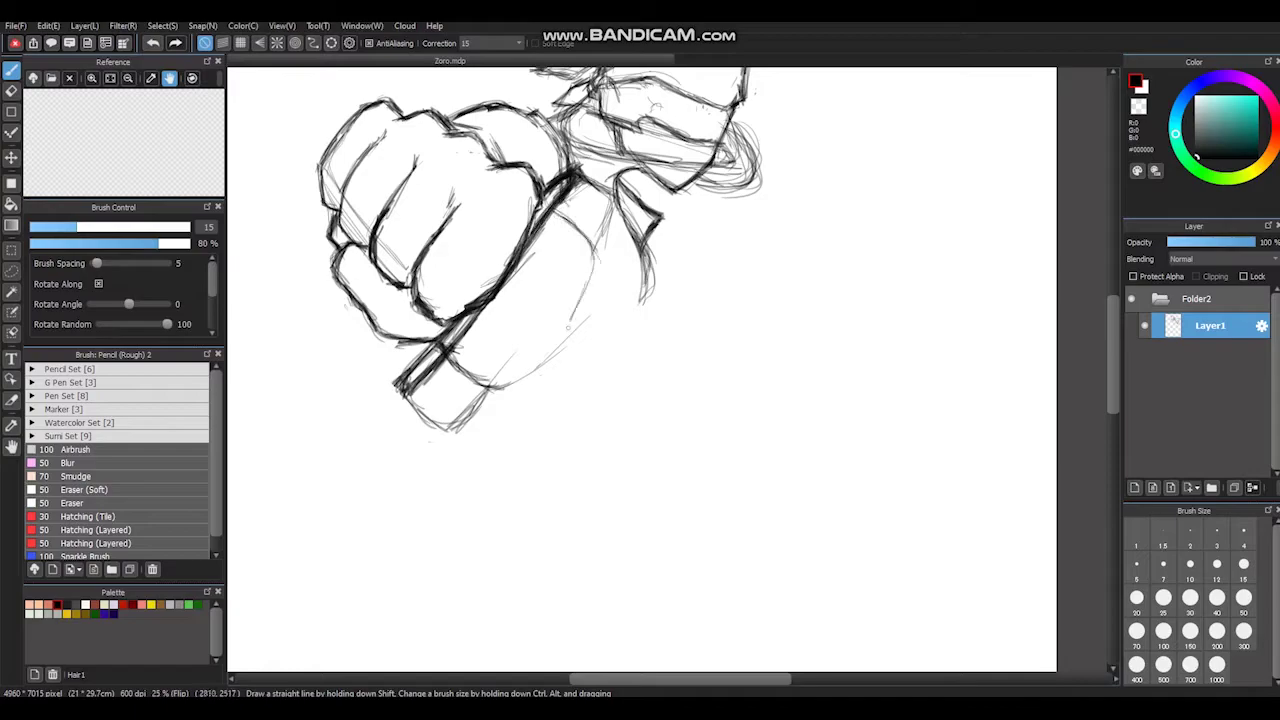
left_click_drag(598, 240, 500, 384)
left_click_drag(572, 218, 600, 274)
left_click_drag(488, 394, 420, 430)
Step: Erase the stray lines around the sword guard and redraw its rounded outer edge
left_click_drag(540, 232, 700, 205)
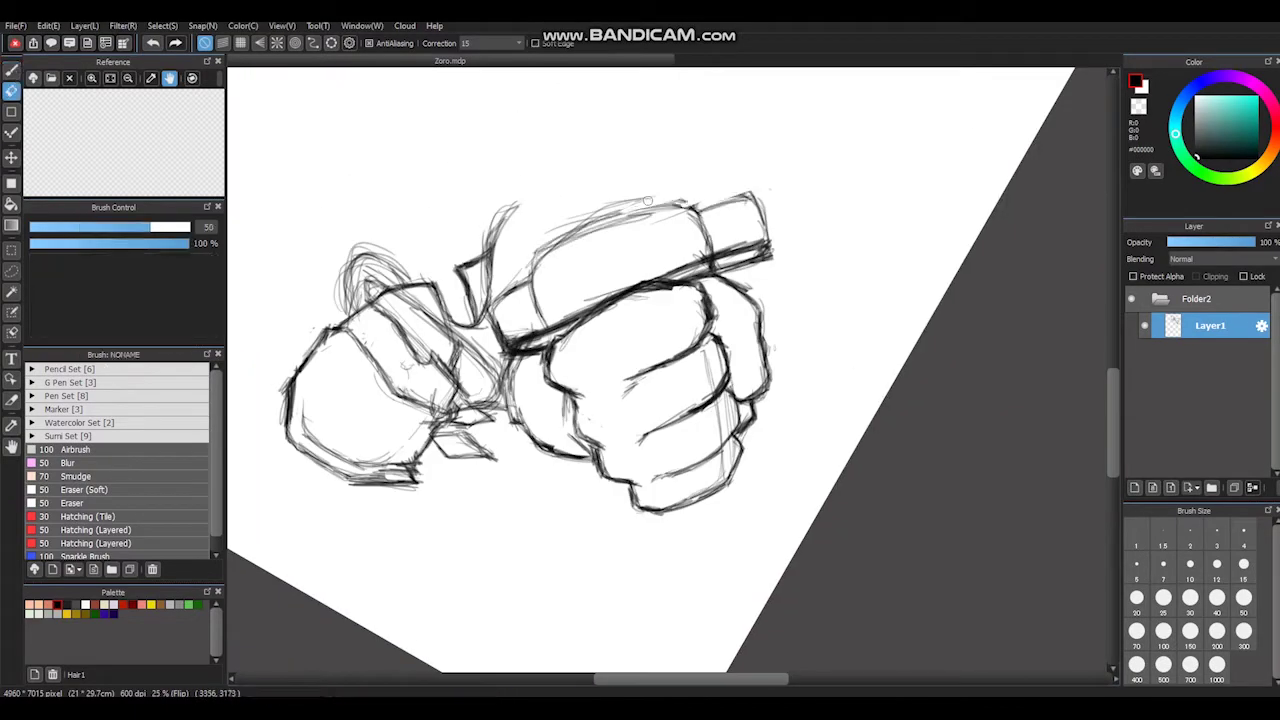
left_click_drag(498, 300, 506, 354)
left_click_drag(706, 230, 756, 204)
left_click_drag(526, 292, 718, 208)
left_click_drag(700, 230, 605, 265)
Step: Sketch the pointed flap hanging below the collar and the upper contour of the chest beside it
left_click_drag(610, 220, 628, 316)
left_click_drag(610, 160, 632, 311)
left_click_drag(670, 238, 640, 368)
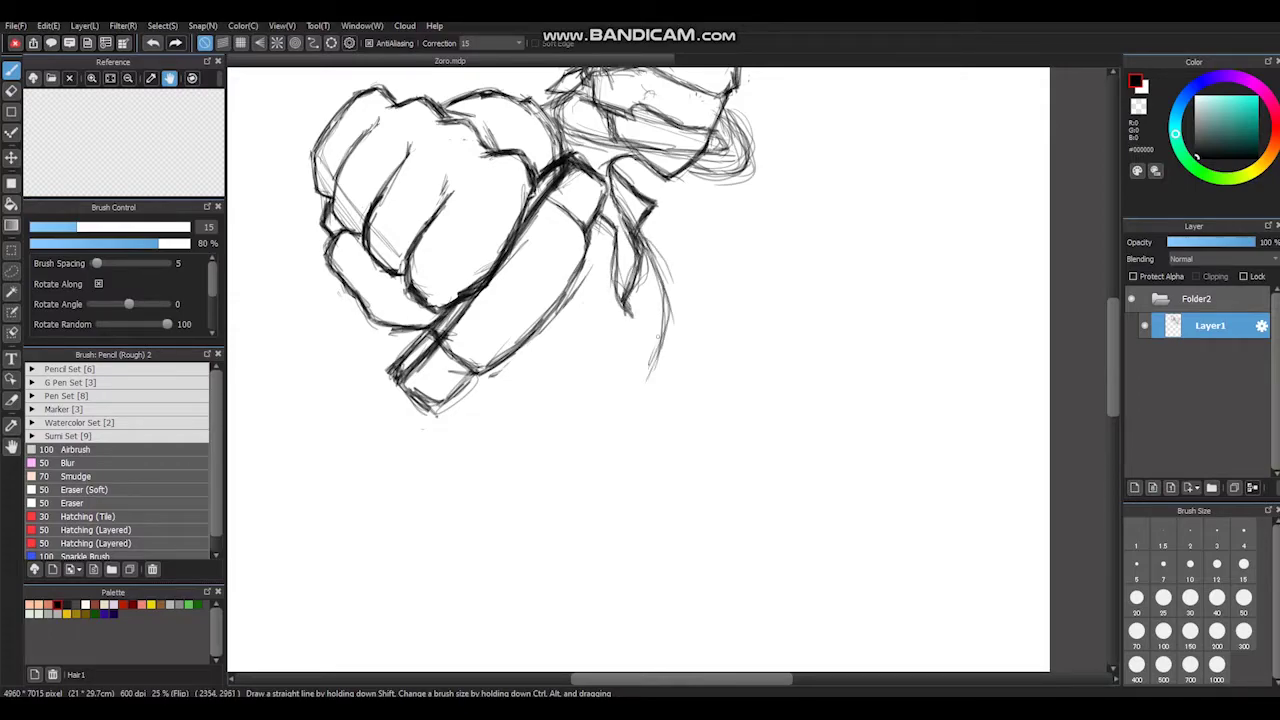
left_click_drag(500, 400, 600, 270)
Step: Sketch both sides of the torso down to the waist, starting below the thumb and the collar flap
left_click_drag(469, 185, 490, 365)
left_click_drag(505, 315, 500, 372)
left_click_drag(472, 182, 502, 340)
left_click_drag(647, 326, 620, 520)
key("ctrl+t")
key("Return")
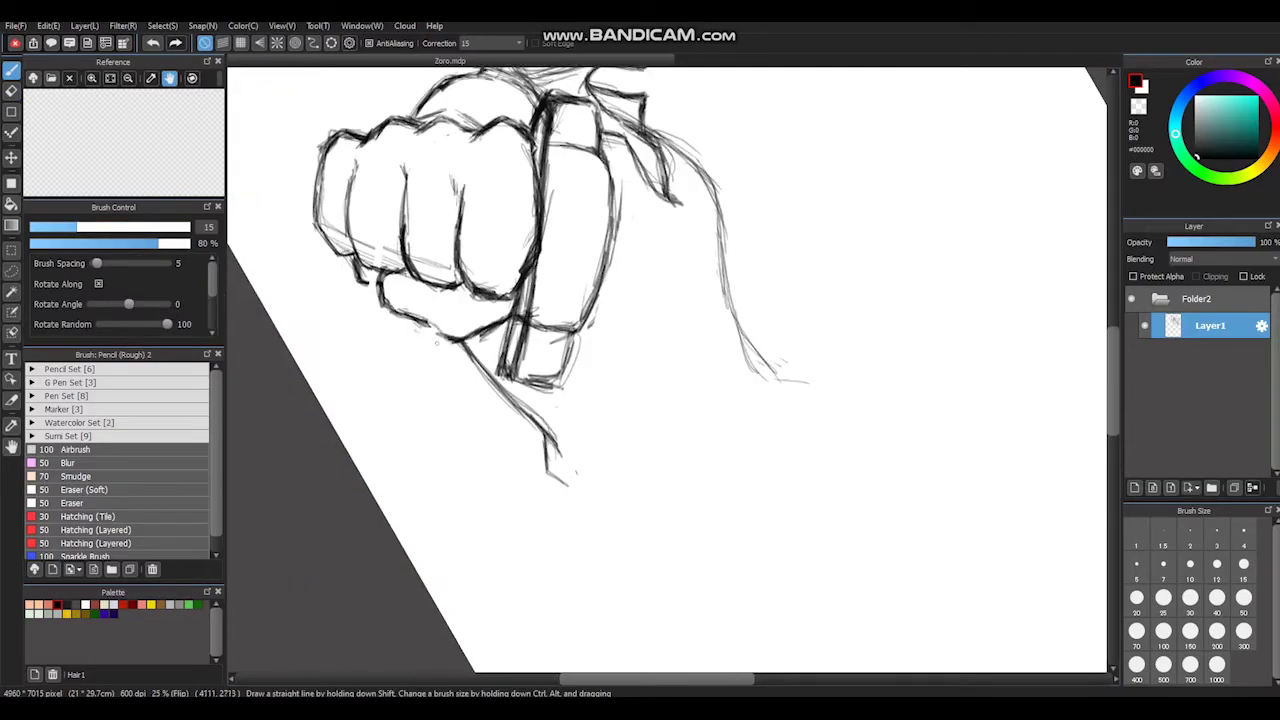
left_click_drag(596, 154, 566, 309)
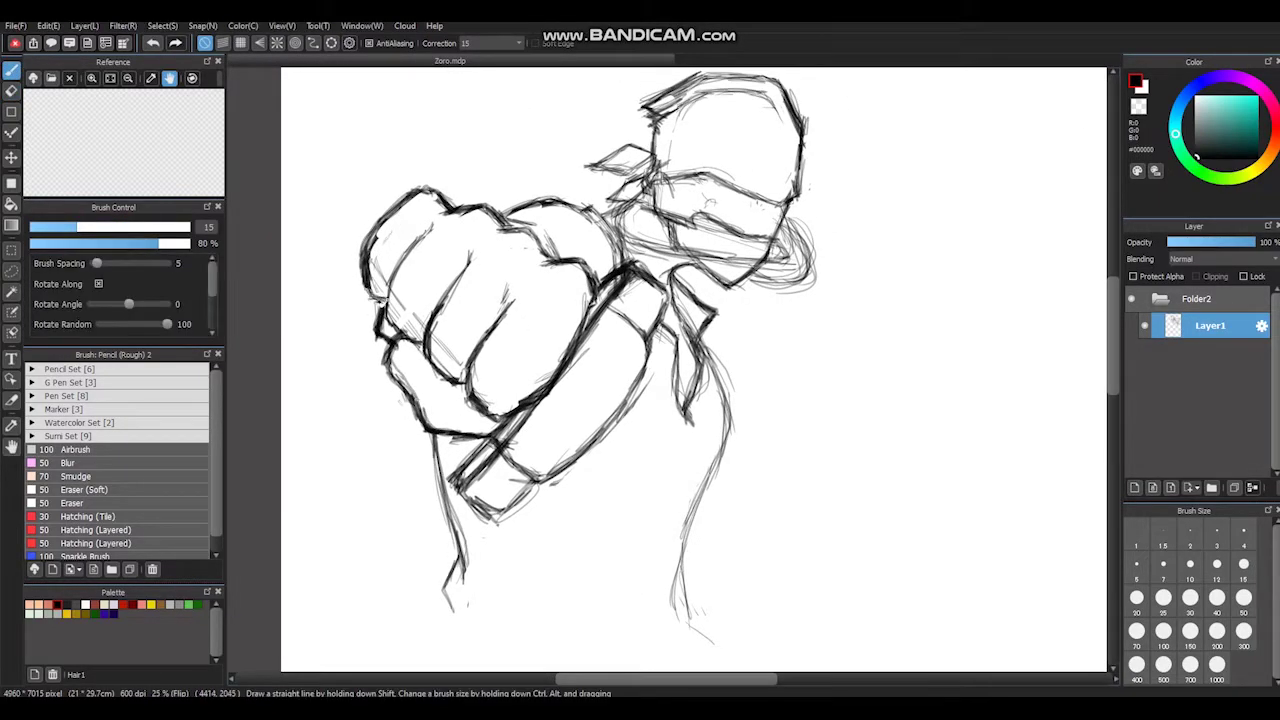
Step: Sketch the curved waistline connecting the lower ends of the two torso sides
scroll(566, 309, "up", 2)
scroll(599, 325, "down", 4)
key("ctrl+t")
left_click_drag(486, 357, 508, 313)
key("Return")
scroll(565, 324, "up", 4)
left_click_drag(495, 420, 730, 425)
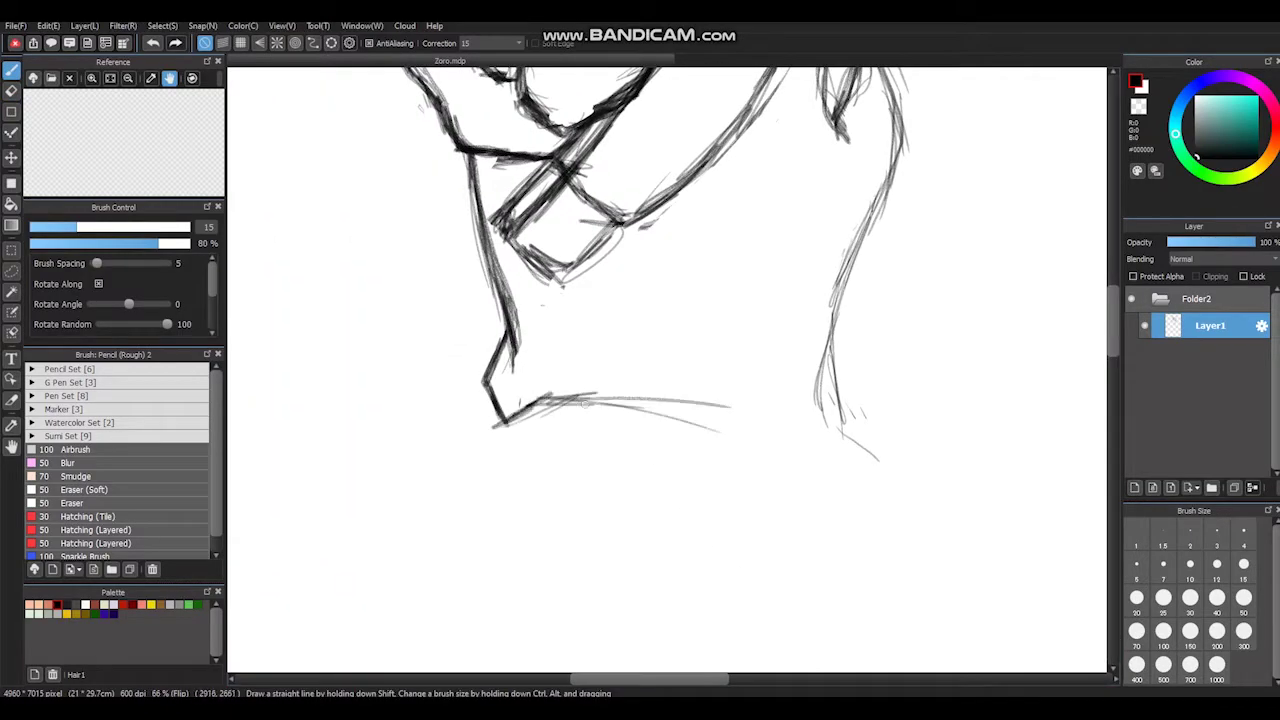
left_click_drag(590, 395, 900, 480)
left_click_drag(820, 395, 880, 455)
Step: Darken the side contours of the torso between the collar and the waist
mouse_move(862, 400)
left_mouse_down()
mouse_move(767, 509)
mouse_move(727, 580)
left_mouse_up()
left_click_drag(760, 240, 710, 490)
mouse_move(728, 370)
left_mouse_down()
mouse_move(703, 545)
mouse_move(731, 344)
mouse_move(802, 330)
mouse_move(816, 230)
left_mouse_up()
left_click_drag(500, 300, 488, 352)
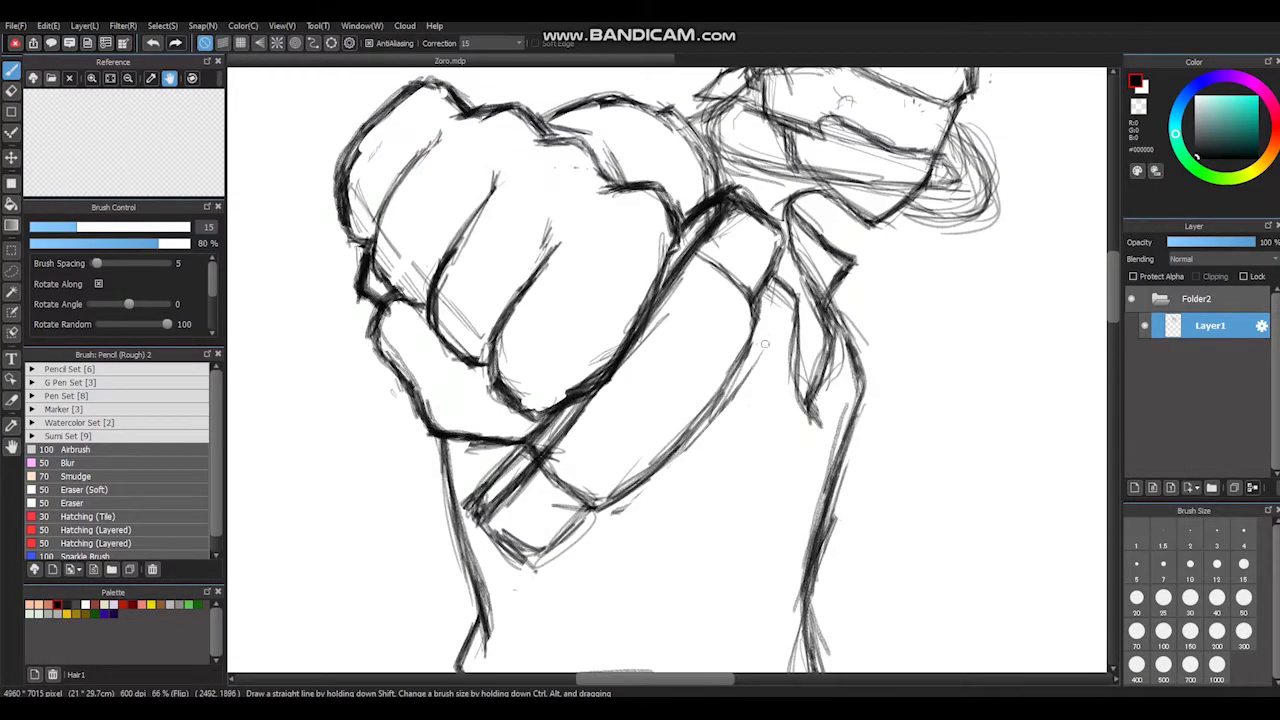
Step: Erase the rough lines around the hanging collar flap and redraw its folds against the chest
mouse_move(750, 325)
left_mouse_down()
mouse_move(795, 385)
mouse_move(820, 460)
mouse_move(860, 352)
left_mouse_up()
key("b")
left_click_drag(826, 412, 812, 470)
left_click_drag(835, 310, 818, 420)
left_click_drag(760, 365, 755, 392)
mouse_move(752, 330)
left_mouse_down()
mouse_move(798, 420)
mouse_move(770, 460)
left_mouse_up()
left_click_drag(856, 408, 806, 432)
Step: Sketch the jagged cloth folds at the far end of the waistline
scroll(805, 432, "down", 5)
mouse_move(800, 310)
left_mouse_down()
mouse_move(760, 470)
mouse_move(765, 520)
left_mouse_up()
left_click_drag(865, 490, 845, 548)
key("ctrl+minus")
key("ctrl+minus")
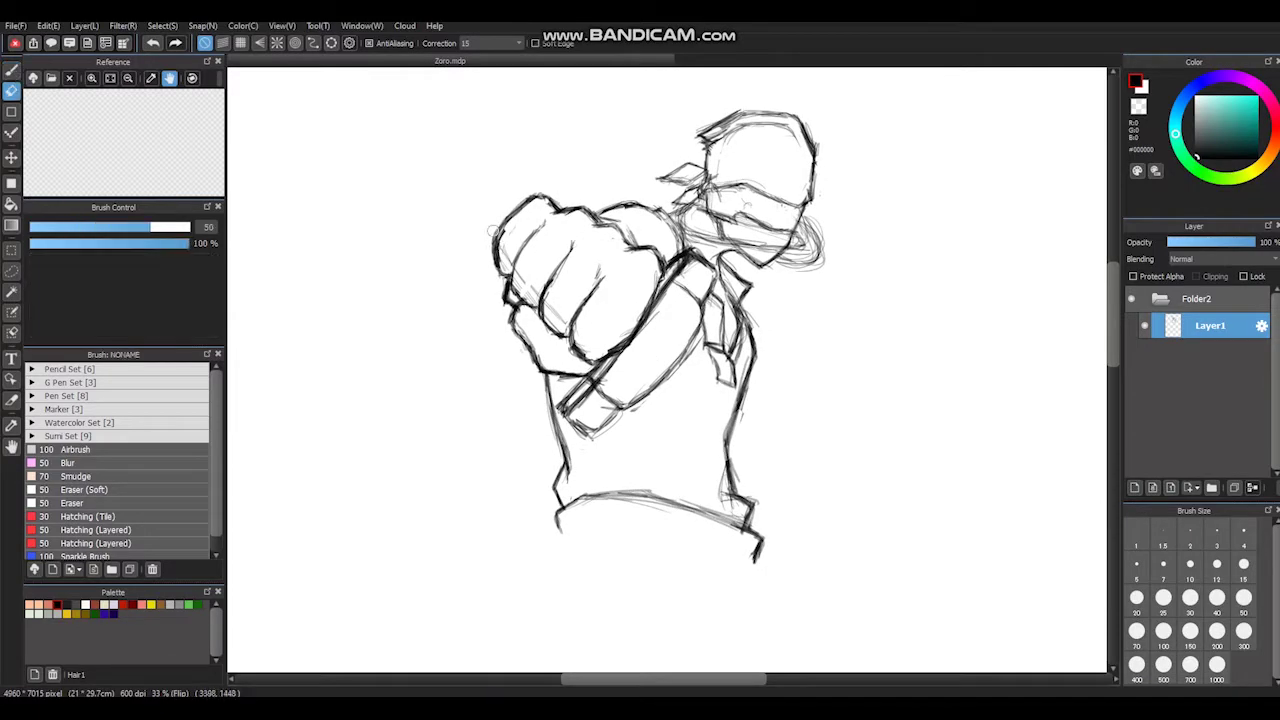
Step: Clean up the fist's outer edge and sketch a long straight sword handle extending outward from it
left_click_drag(536, 196, 494, 268)
left_click_drag(538, 232, 492, 282)
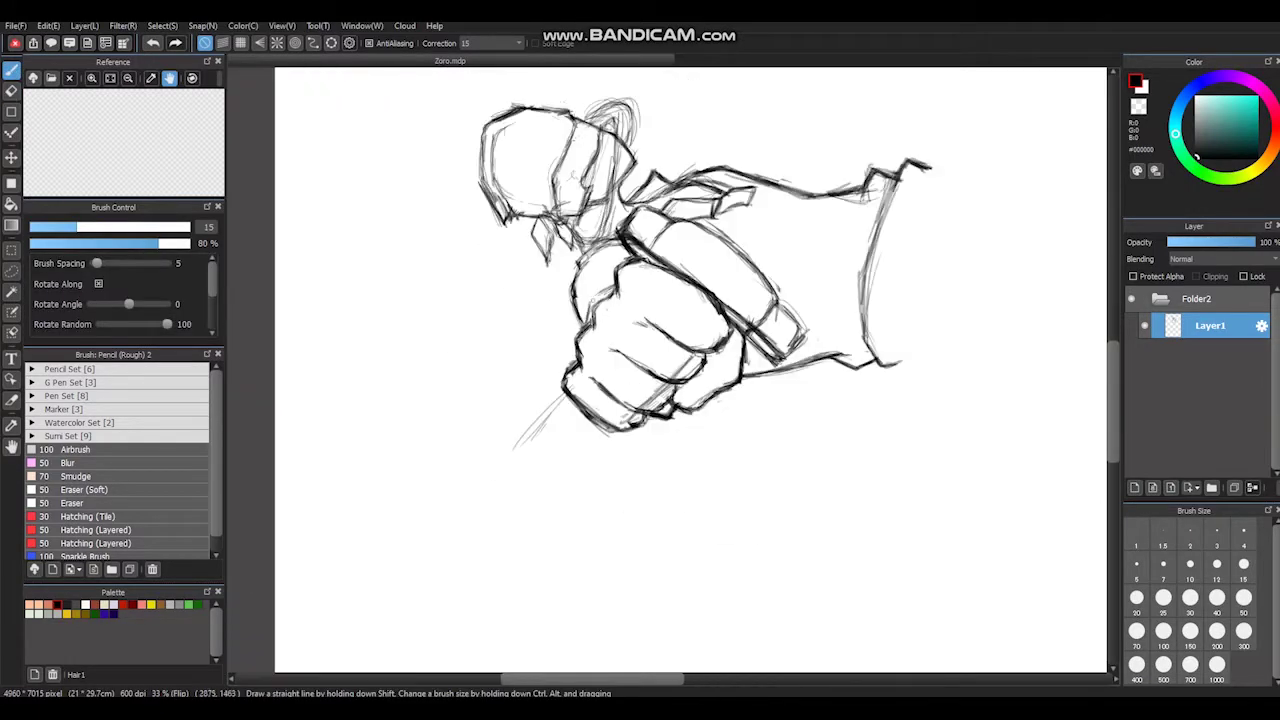
scroll(668, 370, "down", 3)
mouse_move(530, 258)
left_mouse_down()
mouse_move(300, 466)
mouse_move(300, 484)
left_mouse_up()
mouse_move(566, 285)
left_mouse_down()
mouse_move(377, 476)
mouse_move(280, 530)
mouse_move(300, 535)
left_mouse_up()
Step: Erase the excess lines at the sword handle's tip and sketch a rounded end cap with ring bands
key("e")
mouse_move(340, 440)
left_mouse_down()
mouse_move(486, 314)
mouse_move(300, 490)
mouse_move(274, 540)
left_mouse_up()
key("b")
key("ctrl+alt+Right")
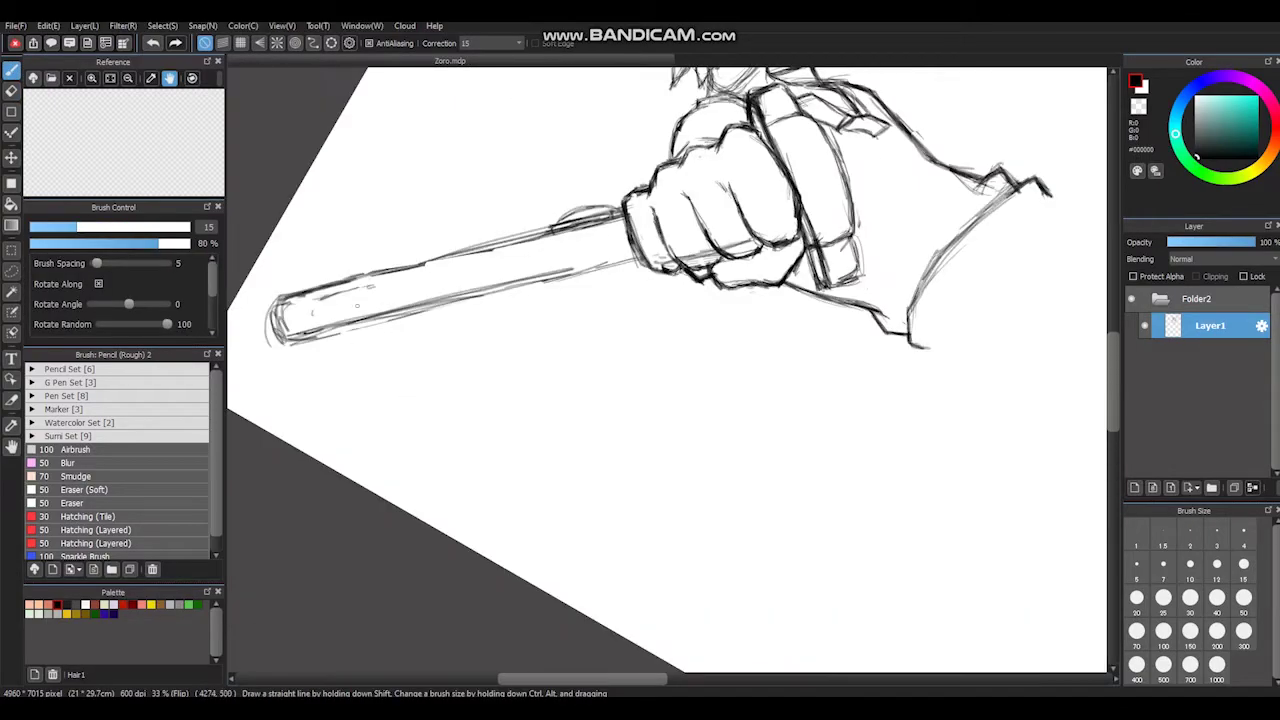
left_click_drag(324, 274, 342, 338)
left_click_drag(300, 278, 325, 345)
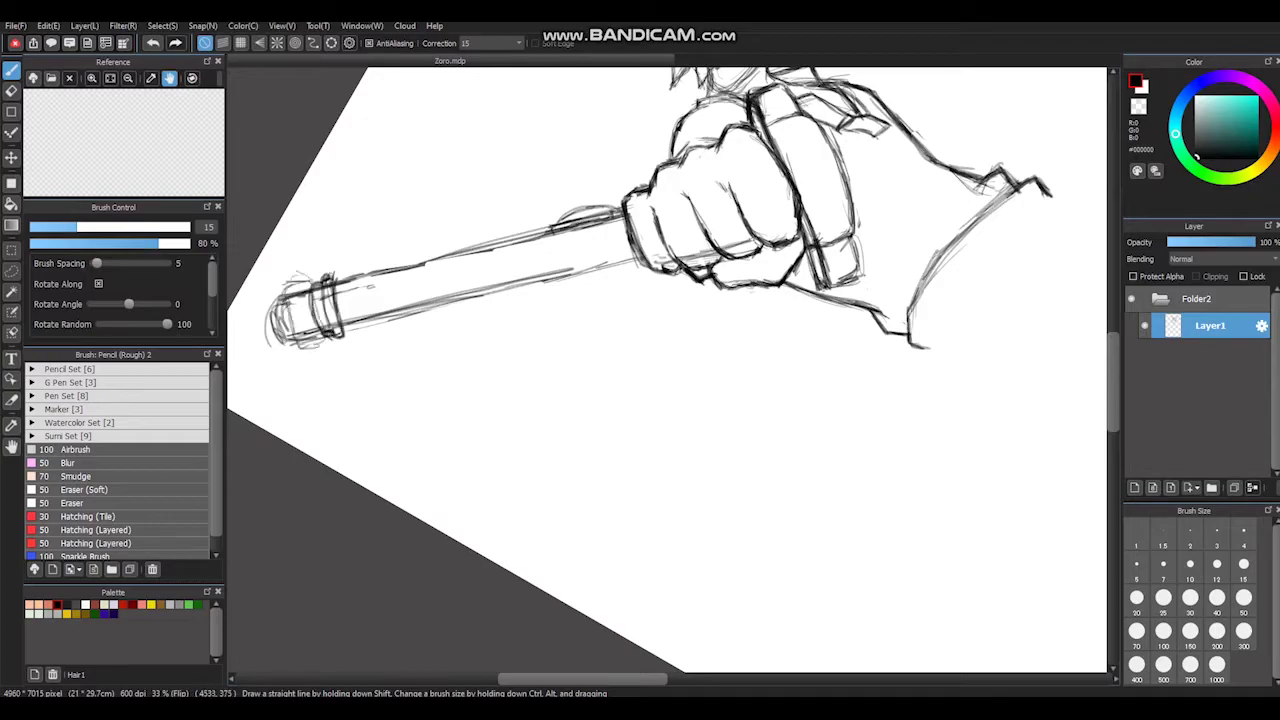
key("ctrl+alt+Left")
left_click_drag(432, 150, 512, 140)
key("m")
left_click_drag(413, 109, 677, 359)
key("ctrl+t")
key("b")
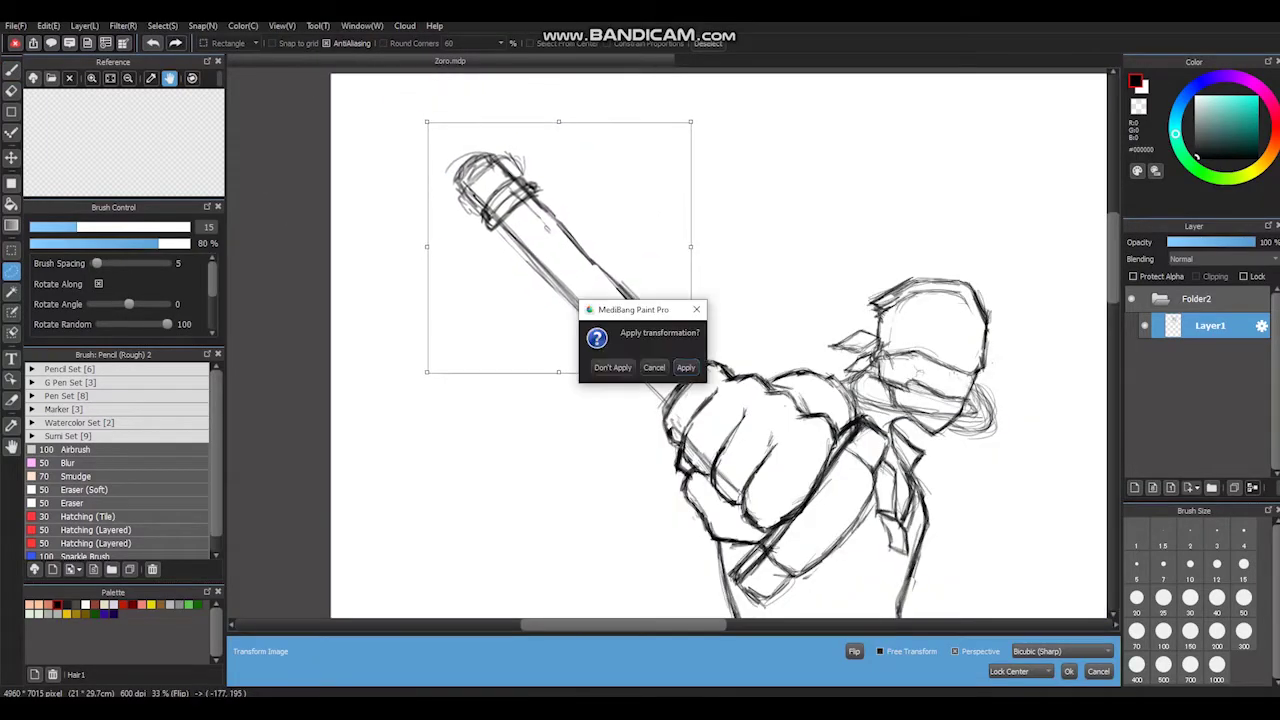
left_click(608, 366)
Step: Sketch the side edges of the cloth sash below the waistline and adjust the selected section with a transform
scroll(665, 363, "down", 5)
left_click_drag(648, 312, 706, 395)
key("m")
left_click_drag(614, 280, 766, 391)
key("ctrl+t")
key("Return")
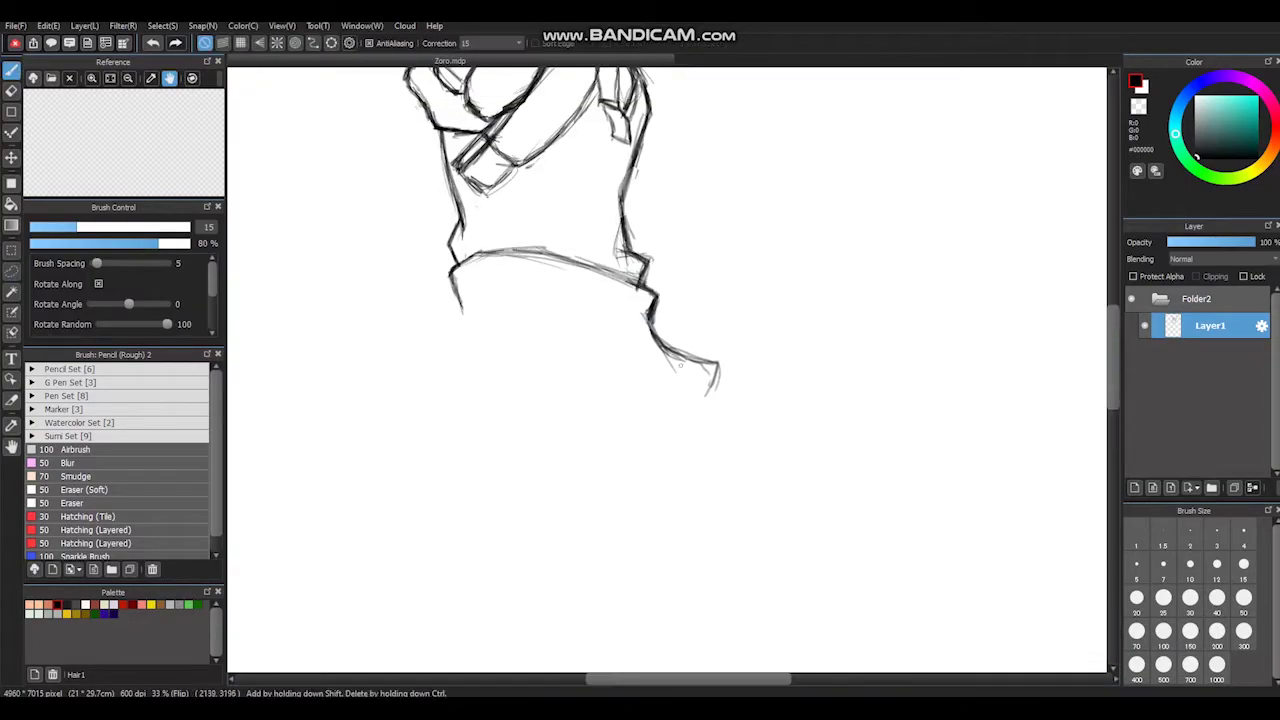
Step: Close the sash's flaring corner, darken the waistline, and sketch the sash's lower edge beneath the corner
key("b")
left_click_drag(662, 345, 706, 398)
left_click_drag(490, 250, 656, 286)
scroll(665, 363, "down", 2)
mouse_move(545, 340)
left_mouse_down()
mouse_move(660, 376)
mouse_move(690, 340)
left_mouse_up()
Step: Sketch the rounded top of the front thigh with light contour lines running down both sides
left_click_drag(598, 330, 636, 565)
left_click_drag(556, 325, 456, 412)
left_click_drag(398, 379, 391, 403)
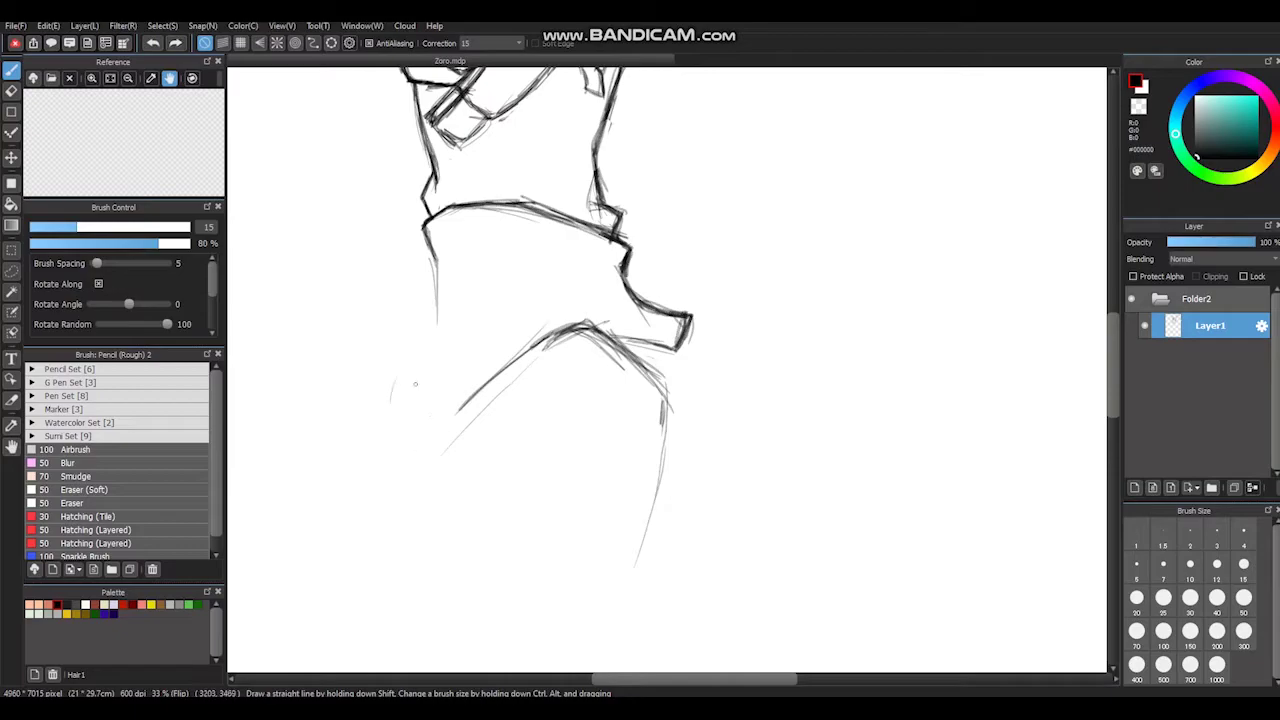
Step: Try to sketch the sash's opposite side edge and the curved hem joining it to the thigh
left_click_drag(550, 334, 414, 420)
mouse_move(436, 246)
left_mouse_down()
mouse_move(420, 404)
mouse_move(516, 334)
left_mouse_up()
scroll(524, 362, "up", 2)
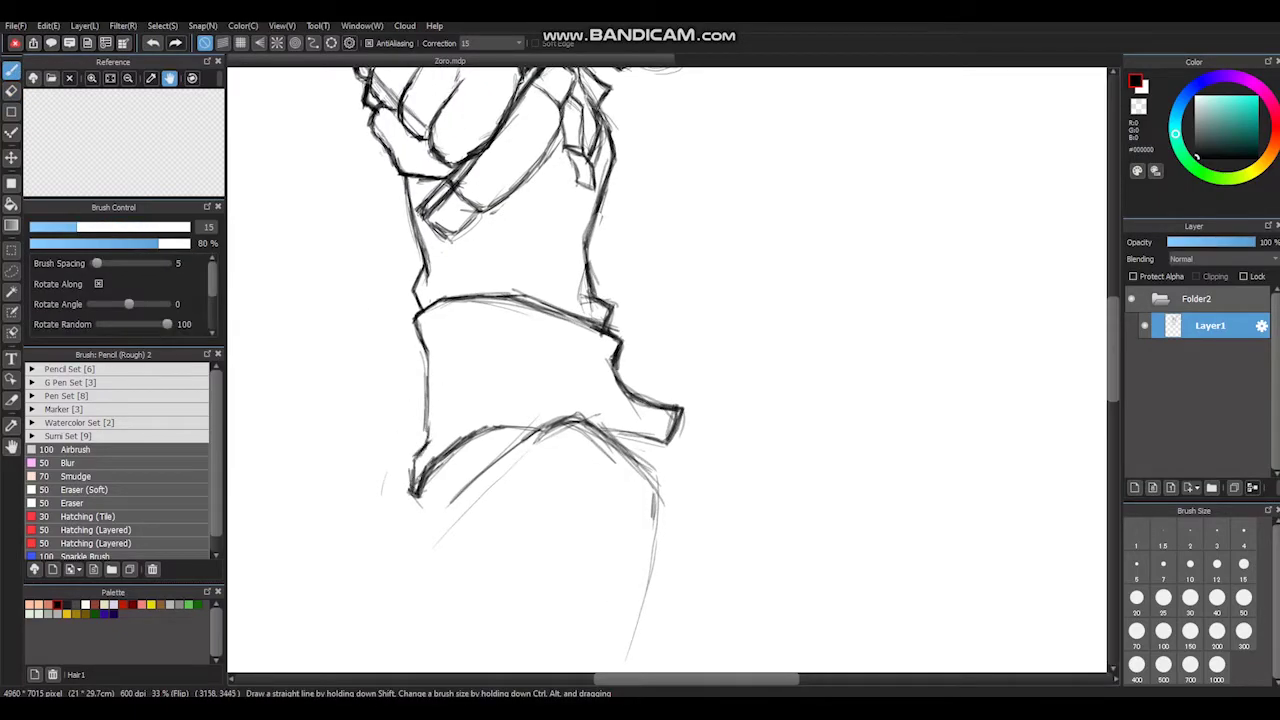
scroll(570, 370, "down", 6)
scroll(570, 370, "up", 7)
scroll(570, 370, "down", 4)
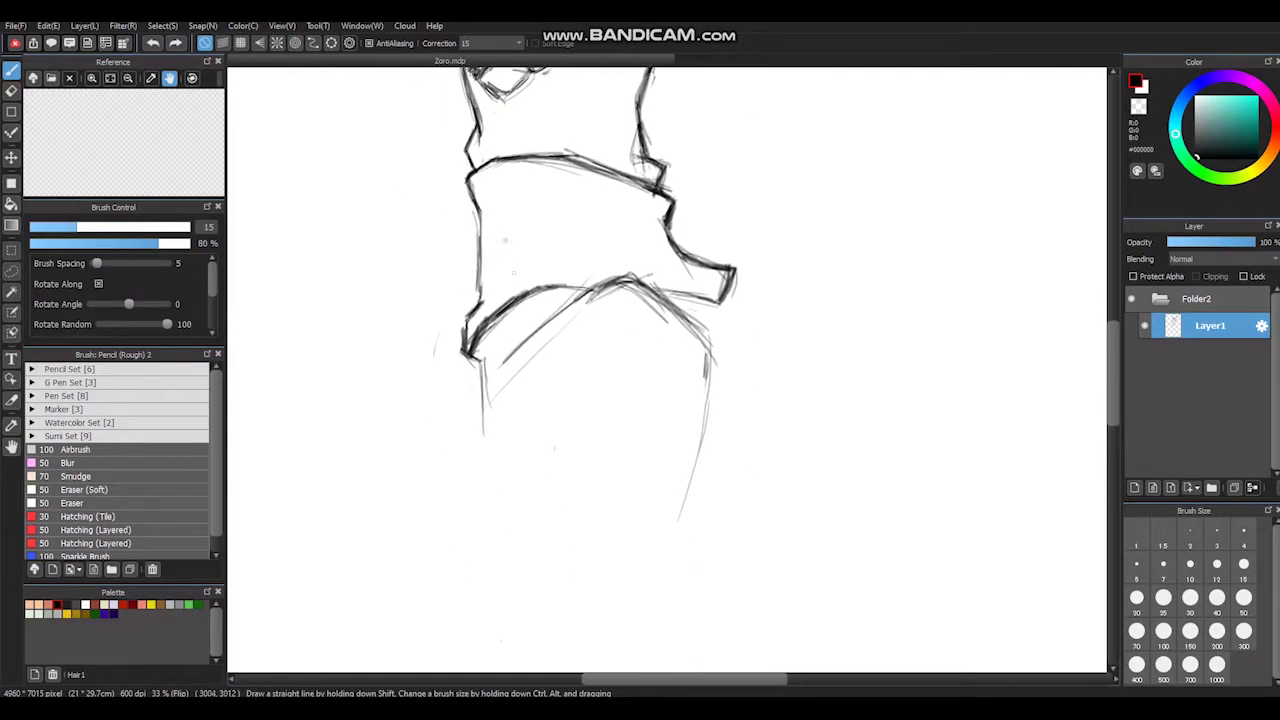
key("ctrl+z")
key("ctrl+z")
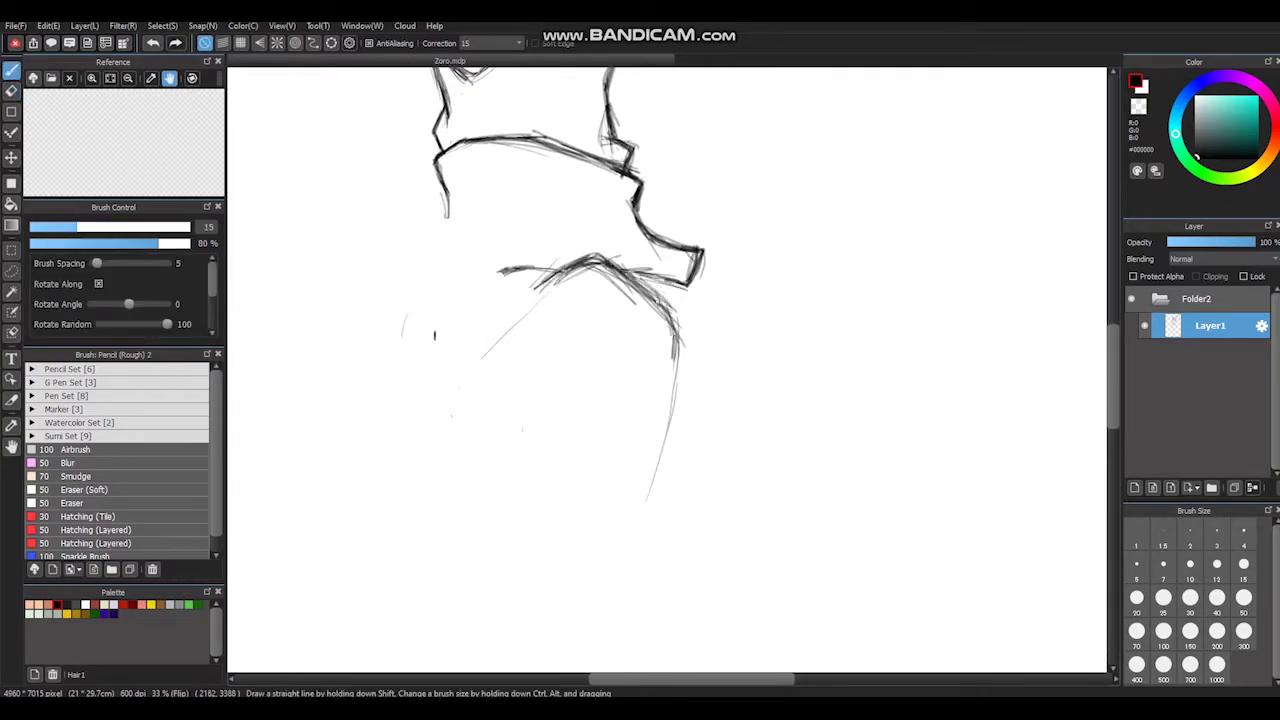
Step: Redraw the sash's opposite side edge and curved lower hem, adjusting the lines with a transform
scroll(434, 277, "up", 3)
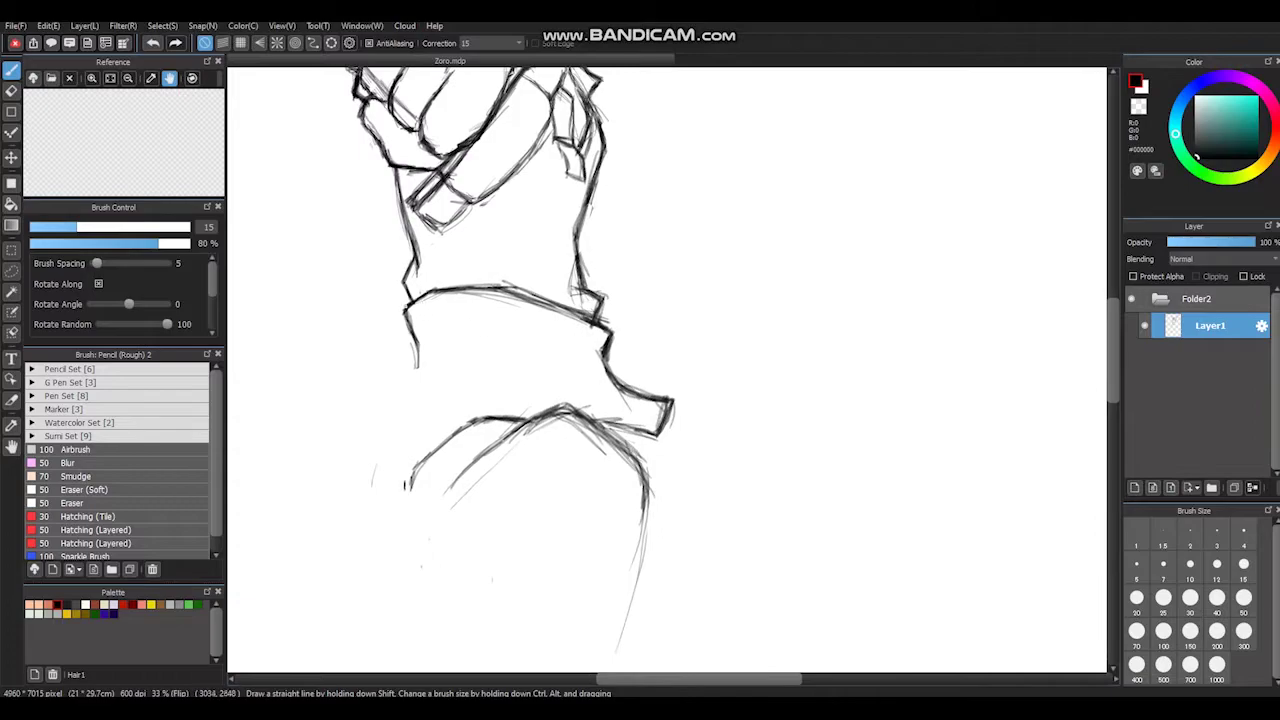
left_click_drag(422, 362, 426, 446)
mouse_move(426, 468)
left_mouse_down()
mouse_move(466, 422)
mouse_move(520, 418)
left_mouse_up()
key("ctrl+t")
key("Return")
Step: Sketch the hip folds beside the thigh and extend that side of the front trouser leg down to the knee
mouse_move(462, 492)
left_mouse_down()
mouse_move(524, 430)
mouse_move(584, 406)
left_mouse_up()
left_click_drag(462, 488, 536, 426)
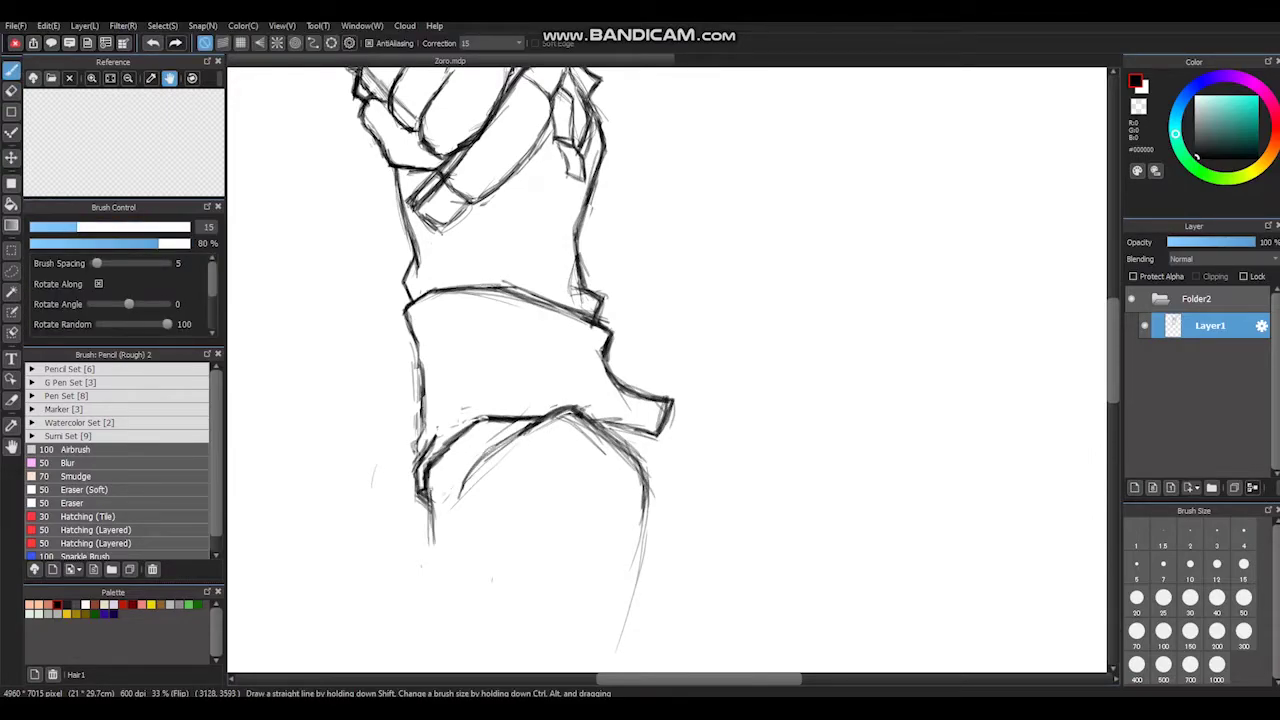
left_click_drag(442, 450, 428, 540)
left_click_drag(478, 500, 453, 385)
left_click_drag(508, 322, 444, 440)
mouse_move(480, 396)
left_mouse_down()
mouse_move(455, 510)
mouse_move(474, 322)
mouse_move(452, 466)
left_mouse_up()
left_click_drag(464, 270, 450, 464)
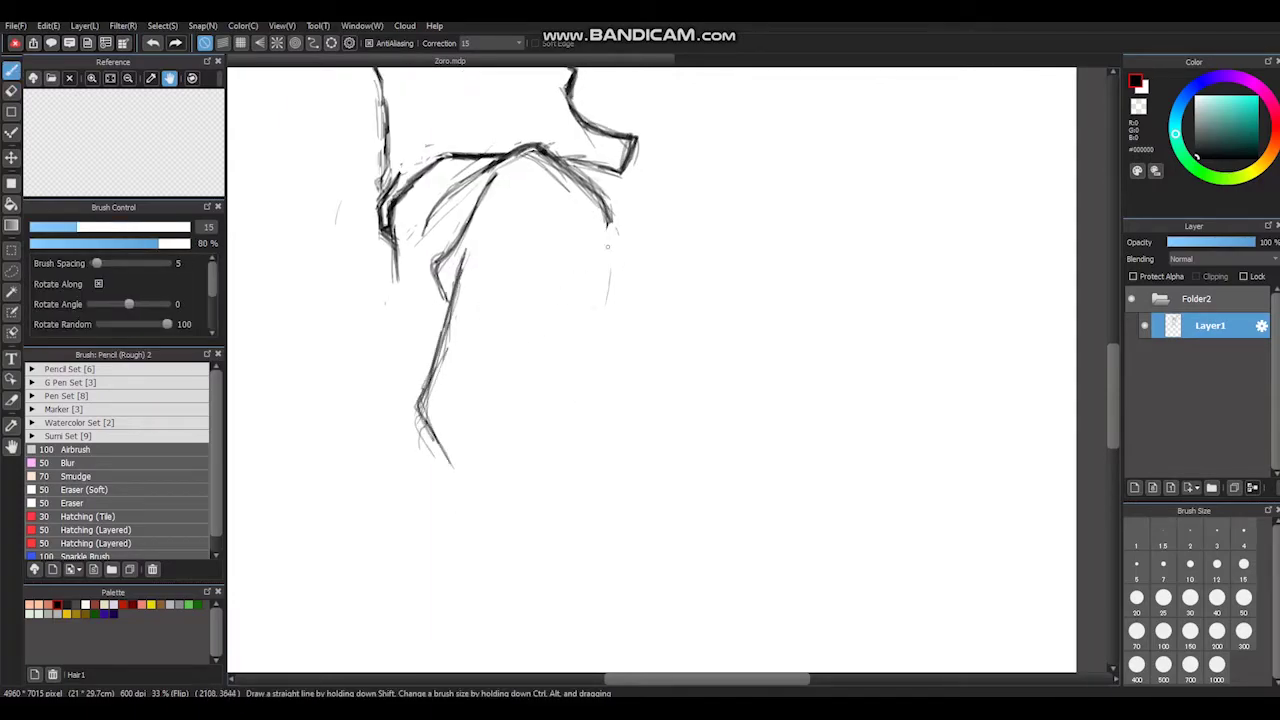
Step: Replace the loose line on the front trouser leg's other side with a firm contour bending at the knee
left_click_drag(605, 185, 575, 375)
left_click_drag(600, 190, 578, 470)
key("e")
key("b")
left_click_drag(604, 220, 580, 414)
left_click_drag(598, 356, 612, 480)
left_click_drag(608, 410, 570, 486)
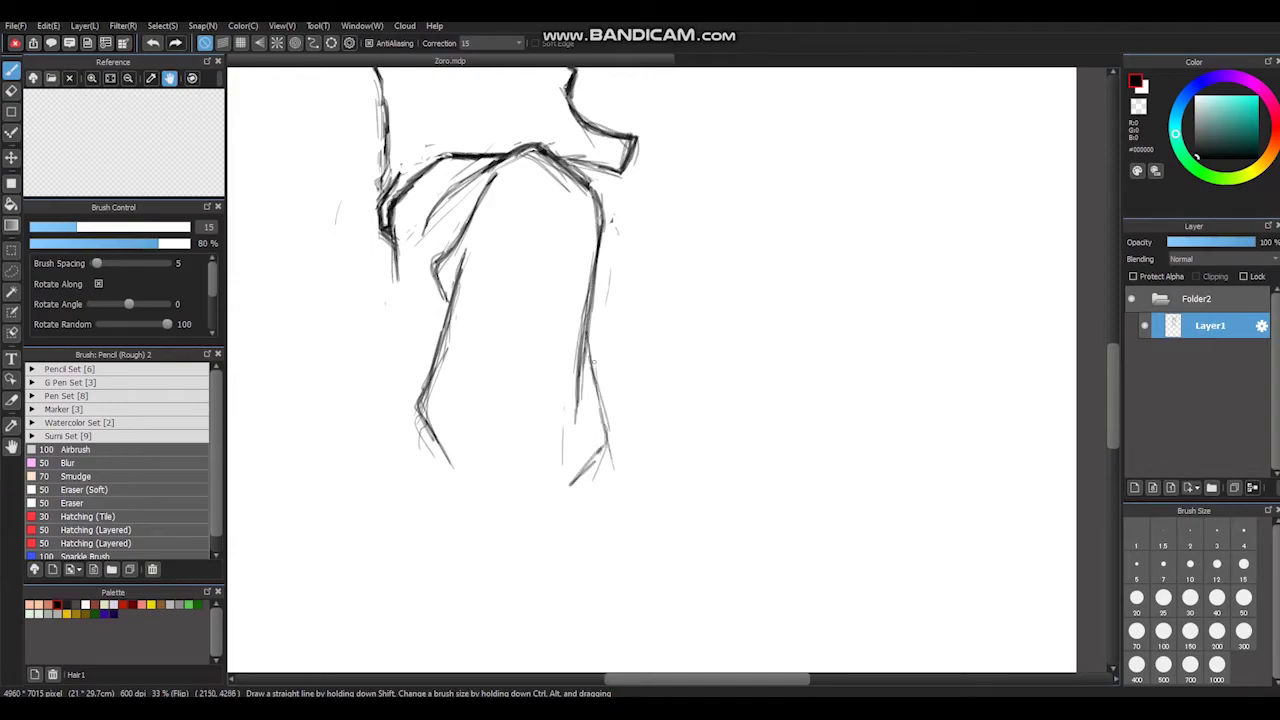
Step: Sketch the long fold lines inside the front trouser leg and the draping cloth fold beside the hip
scroll(650, 370, "down", 2)
left_click_drag(478, 232, 525, 380)
left_click_drag(495, 318, 546, 388)
left_click_drag(620, 326, 580, 398)
scroll(650, 370, "up", 3)
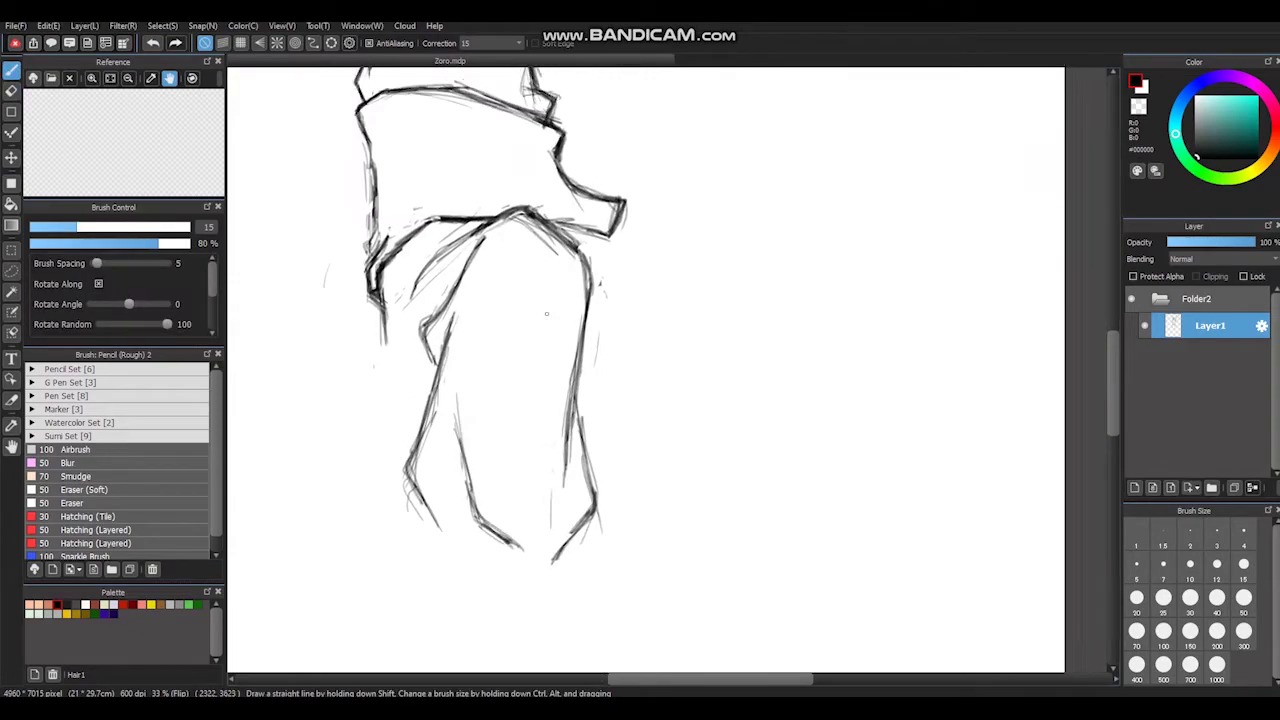
left_click_drag(470, 175, 515, 282)
Step: Sketch the gathered trouser hem below the front knee and the first line of the boot beneath it
scroll(650, 370, "down", 2)
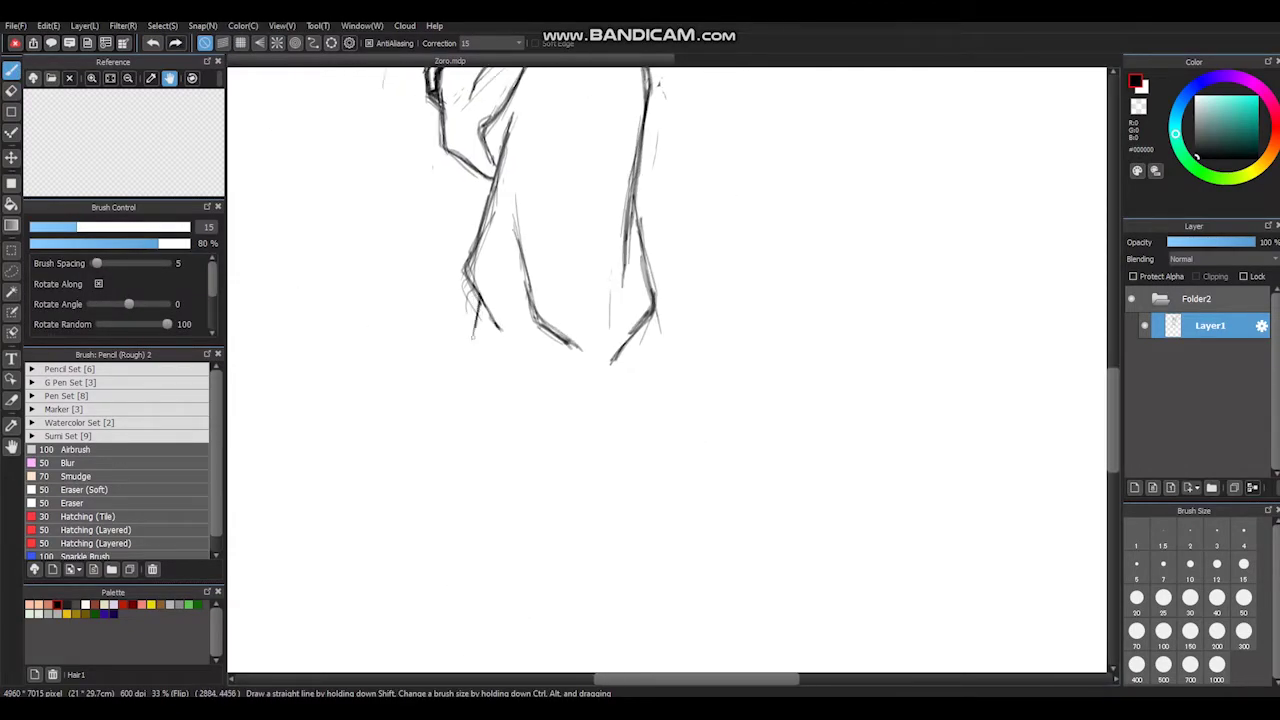
mouse_move(466, 306)
left_mouse_down()
mouse_move(494, 378)
mouse_move(548, 368)
left_mouse_up()
left_click_drag(492, 382, 487, 428)
scroll(560, 380, "down", 1)
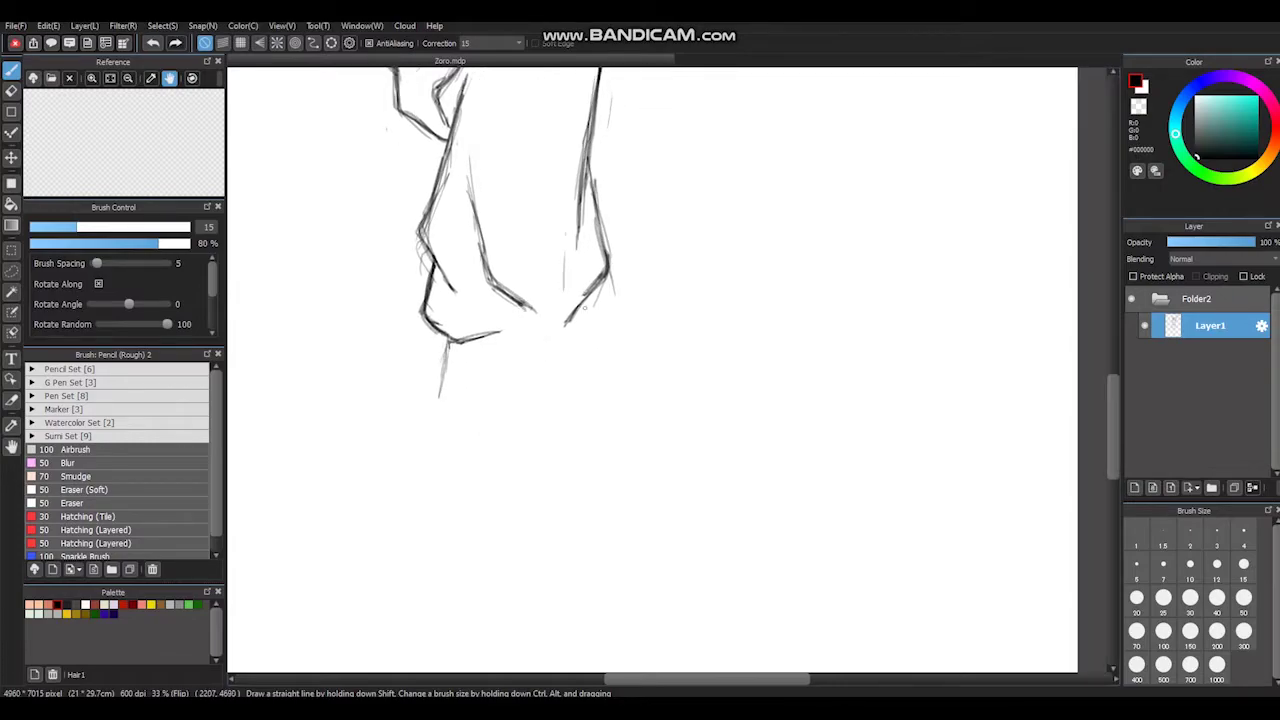
scroll(572, 302, "down", 1)
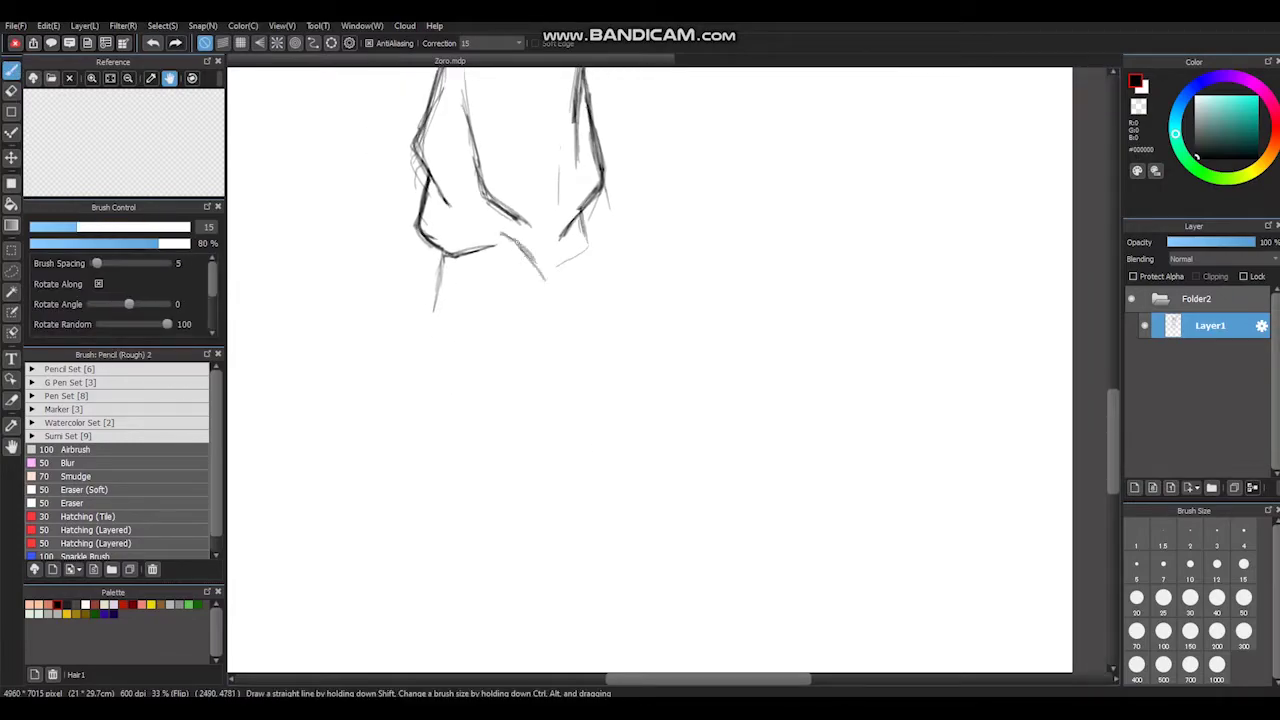
Step: Reshape both sides of the lower front trouser leg by transforming the lasso-selected outlines, rotating the outer contour
scroll(650, 370, "up", 2)
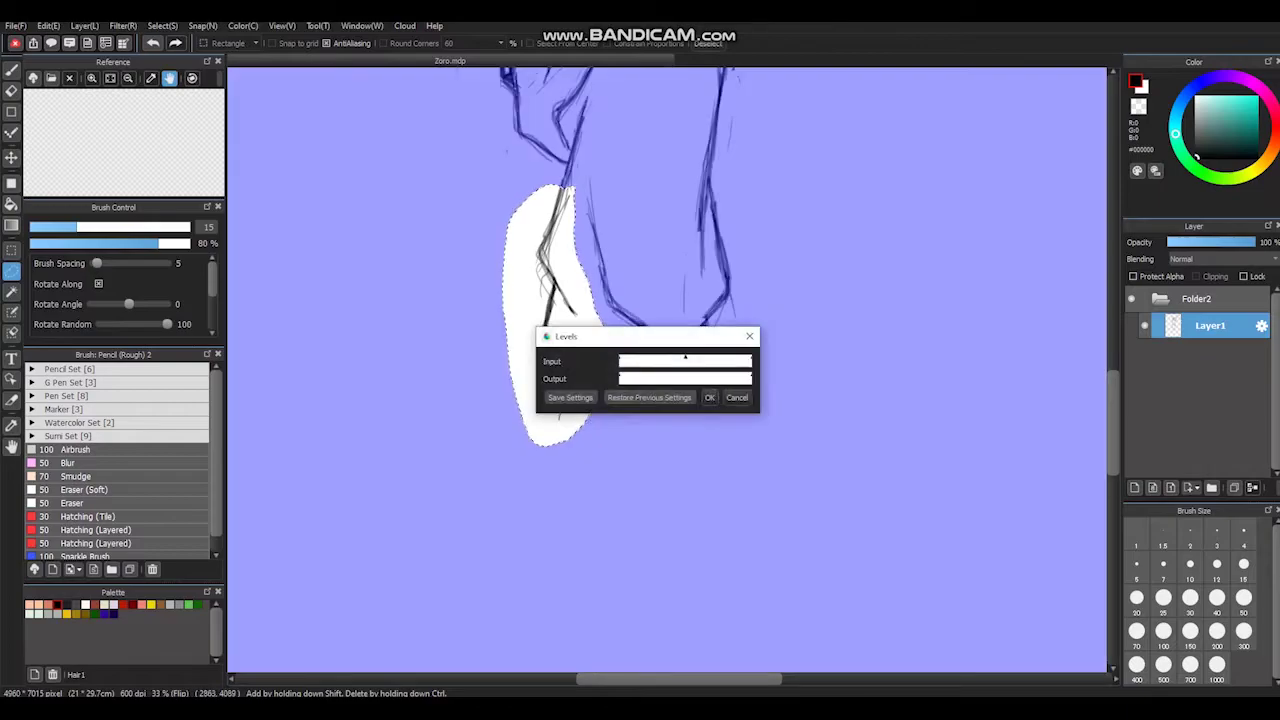
key("ctrl+t")
key("Return")
mouse_move(648, 300)
left_mouse_down()
mouse_move(652, 446)
mouse_move(645, 300)
left_mouse_up()
scroll(623, 345, "up", 1)
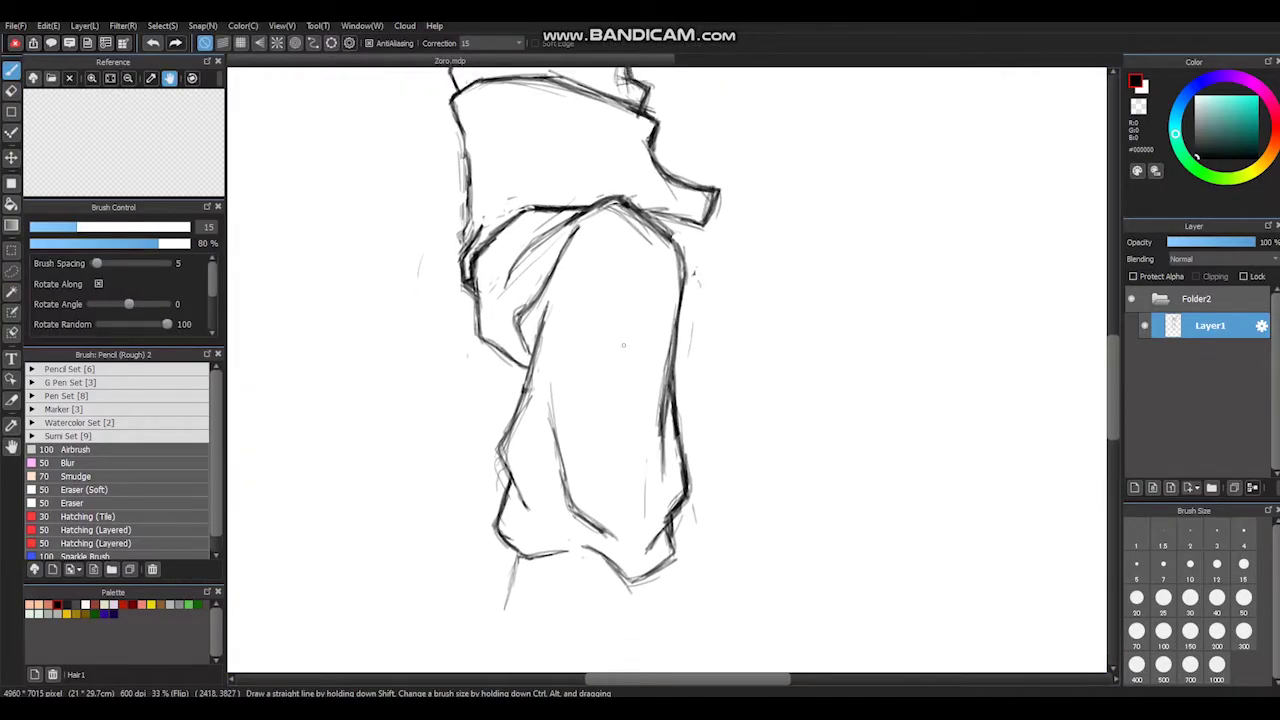
key("ctrl+t")
left_click_drag(623, 345, 640, 330)
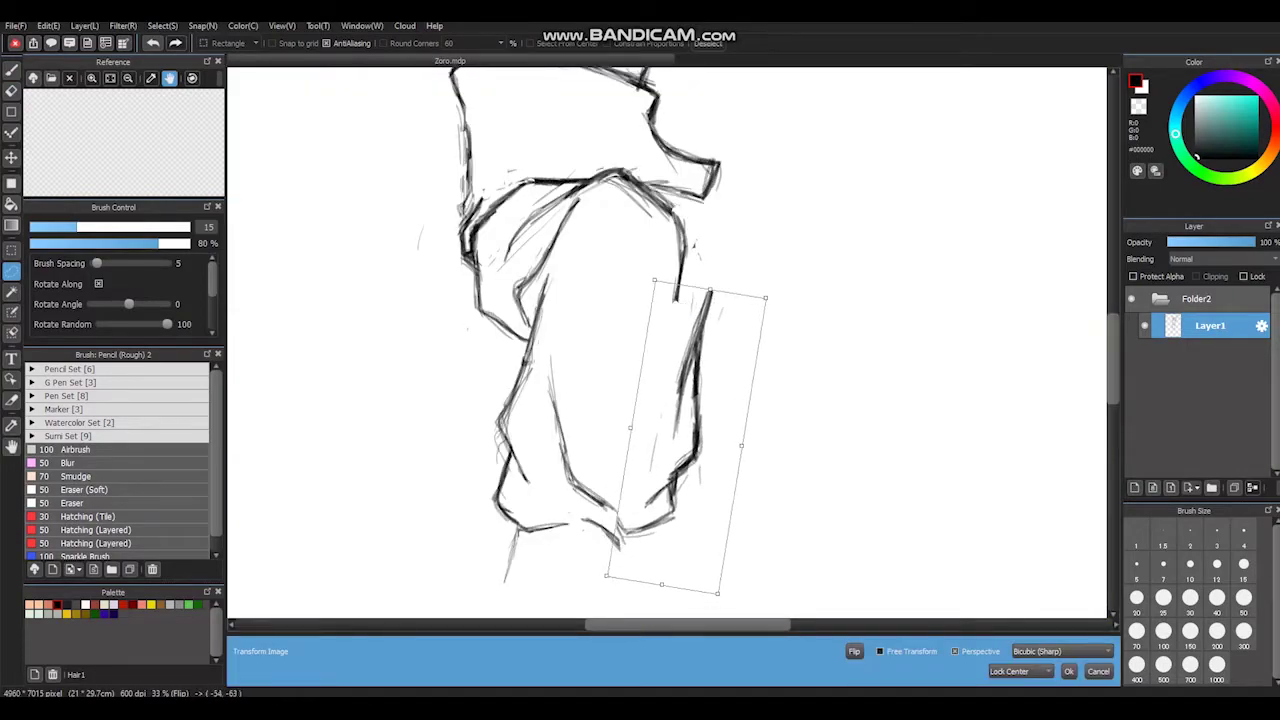
key("Return")
Step: Sketch the boot cuff's sides and curved lower edge beneath the front trouser hem
scroll(620, 350, "down", 5)
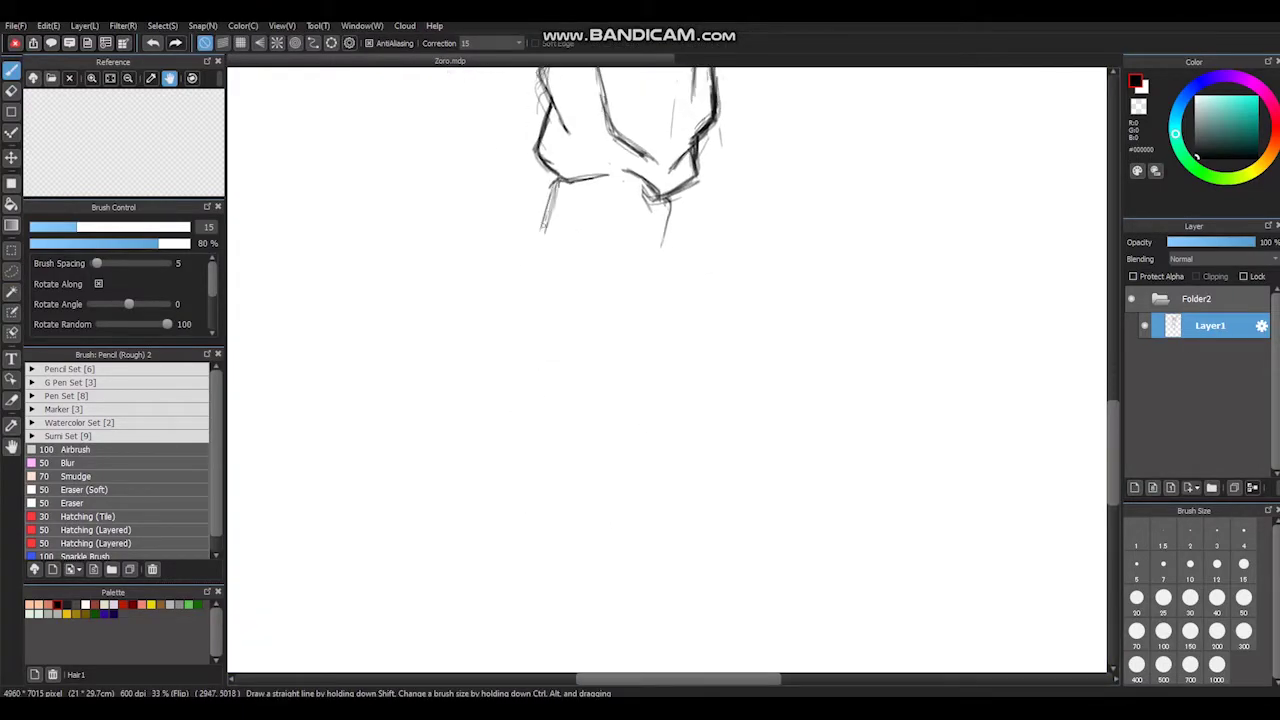
left_click_drag(628, 277, 665, 200)
left_click_drag(580, 268, 655, 292)
scroll(620, 300, "up", 2)
scroll(600, 300, "down", 2)
Step: Sketch both shin contours of the front boot, narrowing to the ankle and flaring into the foot
left_click_drag(495, 300, 483, 430)
scroll(489, 275, "down", 1)
left_click_drag(565, 354, 570, 460)
left_click_drag(592, 262, 565, 445)
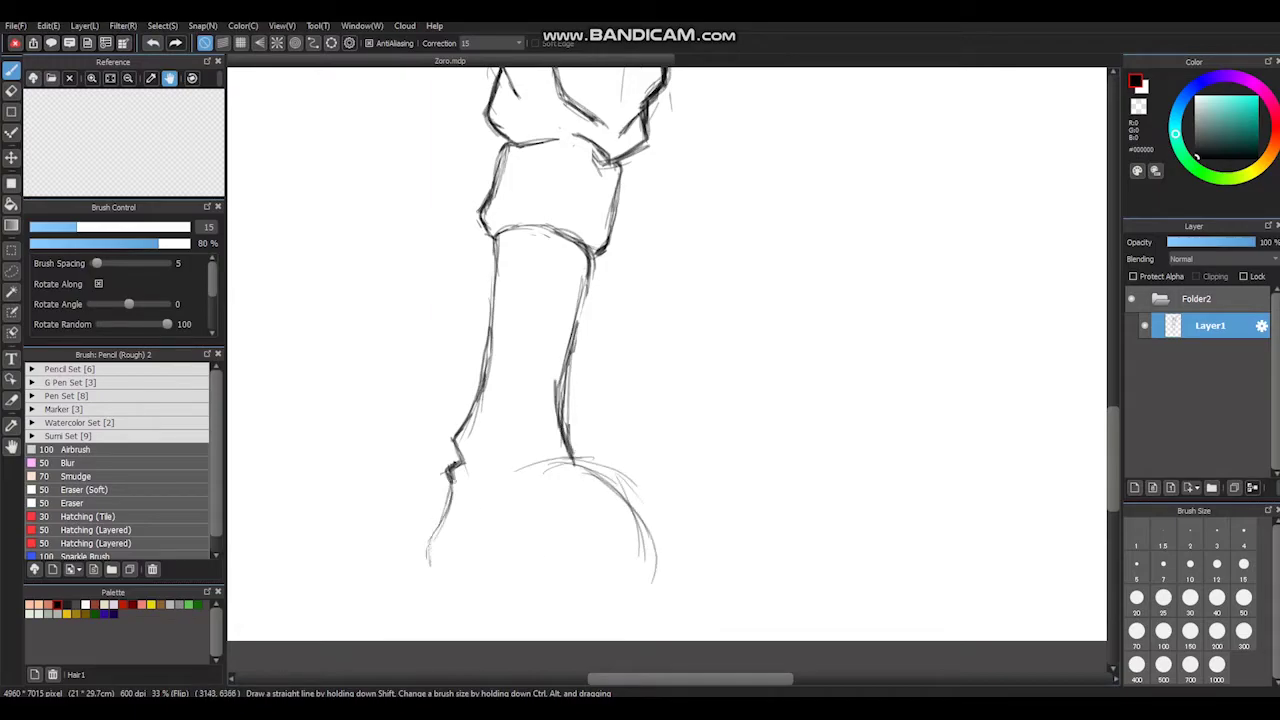
left_click_drag(446, 542, 428, 600)
Step: Sketch the front boot's large rounded toe and the sole along the canvas's lower edge
scroll(640, 400, "down", 3)
left_click_drag(410, 470, 580, 510)
left_click_drag(490, 510, 630, 480)
left_click_drag(550, 345, 640, 440)
Step: Erase stray lines around the front boot's toe and darken its rounded outline
key("e")
mouse_move(590, 365)
left_mouse_down()
mouse_move(640, 470)
mouse_move(640, 505)
left_mouse_up()
scroll(640, 400, "down", 4)
scroll(640, 400, "up", 3)
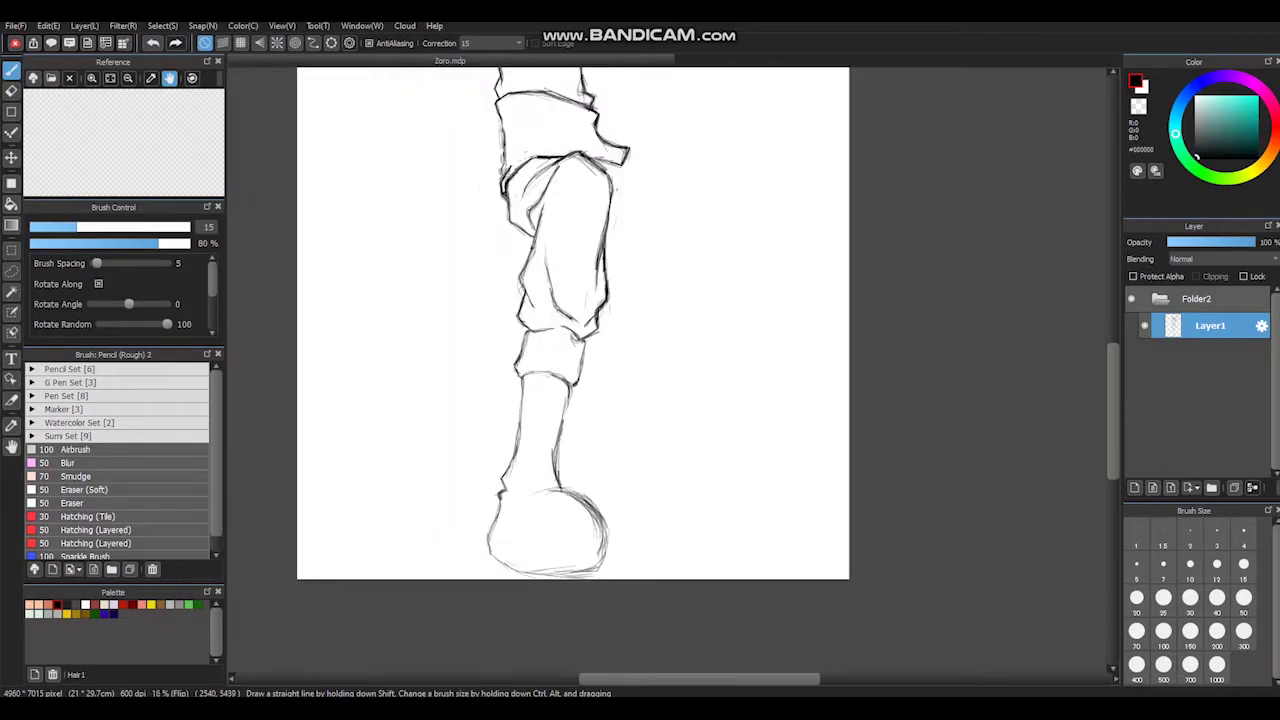
key("b")
left_click_drag(528, 326, 606, 398)
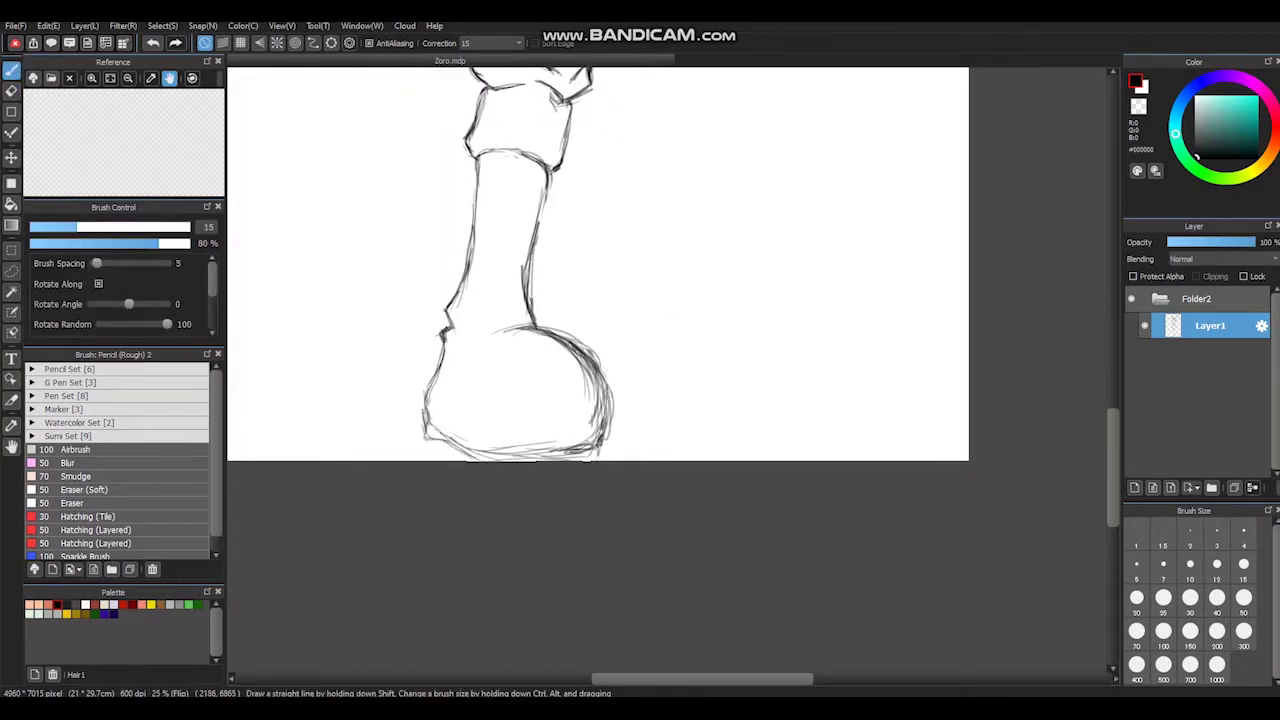
Step: Sketch the back leg's long upper thigh contour and knee bend, and clean up its loose lines
scroll(640, 400, "up", 5)
mouse_move(640, 400)
left_mouse_down()
mouse_move(697, 308)
mouse_move(738, 324)
mouse_move(709, 288)
mouse_move(883, 247)
left_mouse_up()
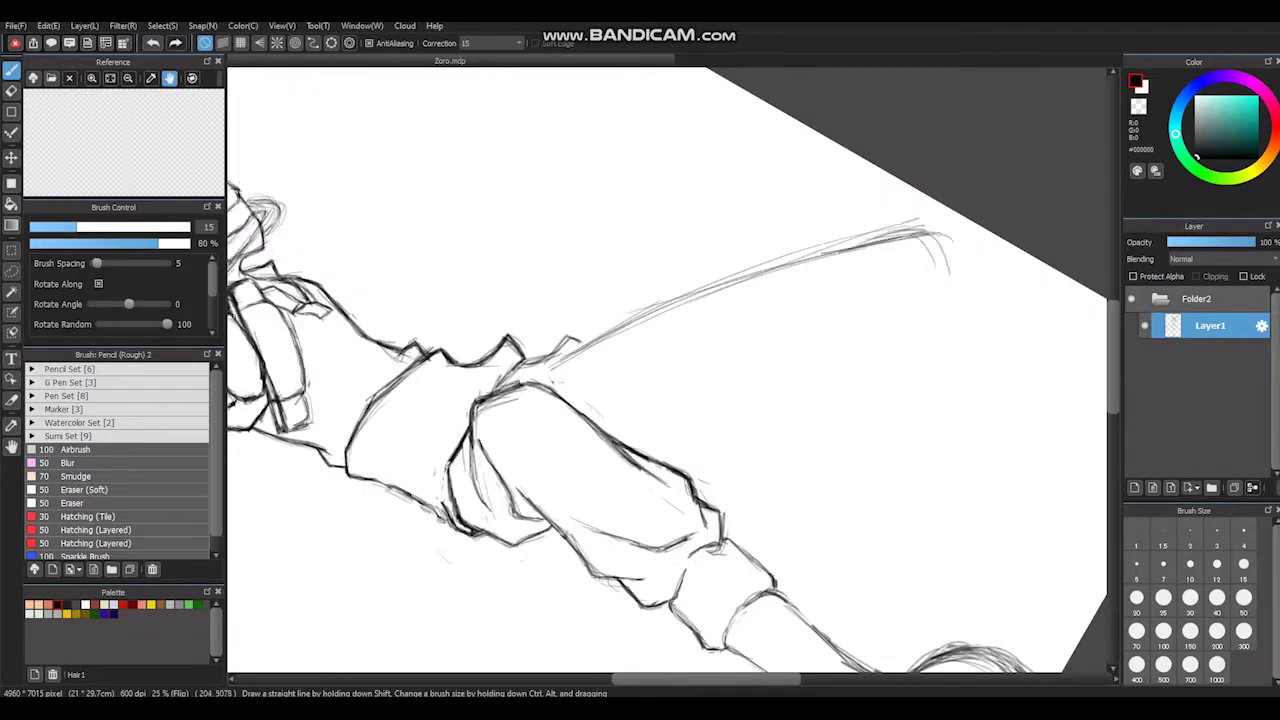
mouse_move(525, 360)
left_mouse_down()
mouse_move(900, 232)
mouse_move(942, 262)
mouse_move(940, 288)
mouse_move(700, 300)
left_mouse_up()
left_click_drag(684, 205, 640, 470)
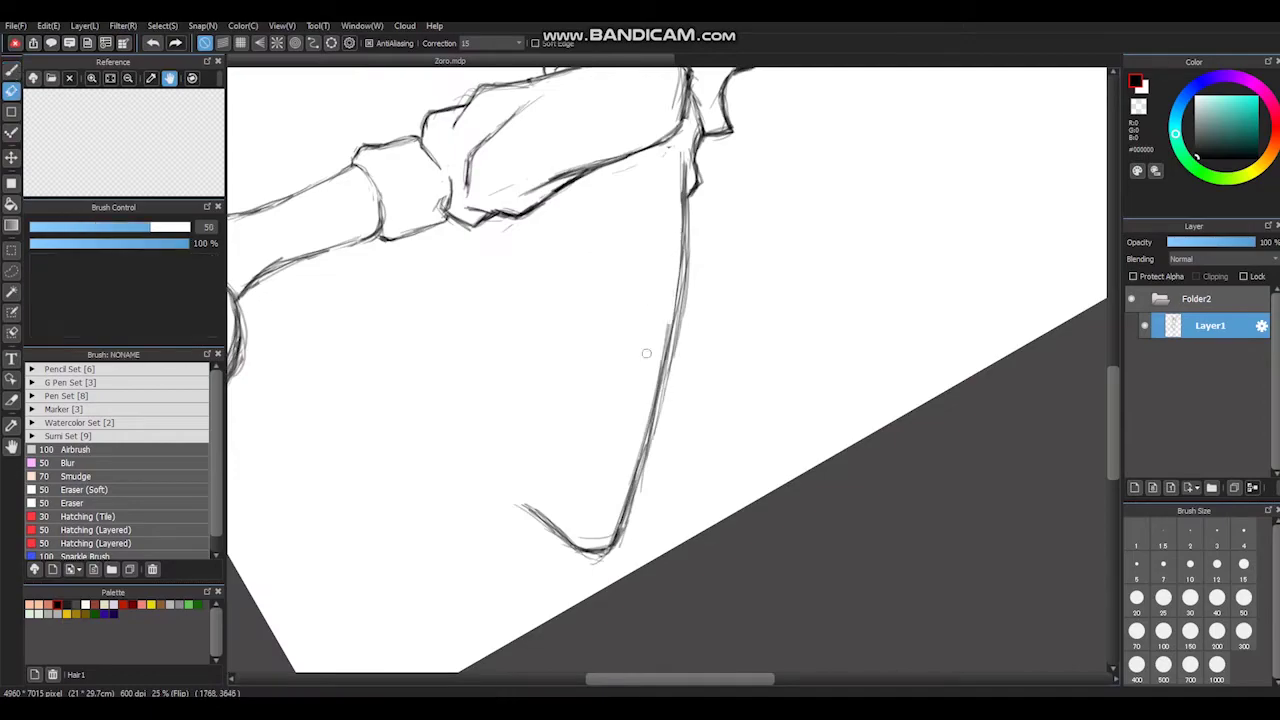
mouse_move(688, 210)
left_mouse_down()
mouse_move(640, 500)
mouse_move(600, 350)
left_mouse_up()
Step: Sketch the small cloth fold joining the sash to the back leg, and start the thigh's underside contour
left_click_drag(400, 210, 494, 296)
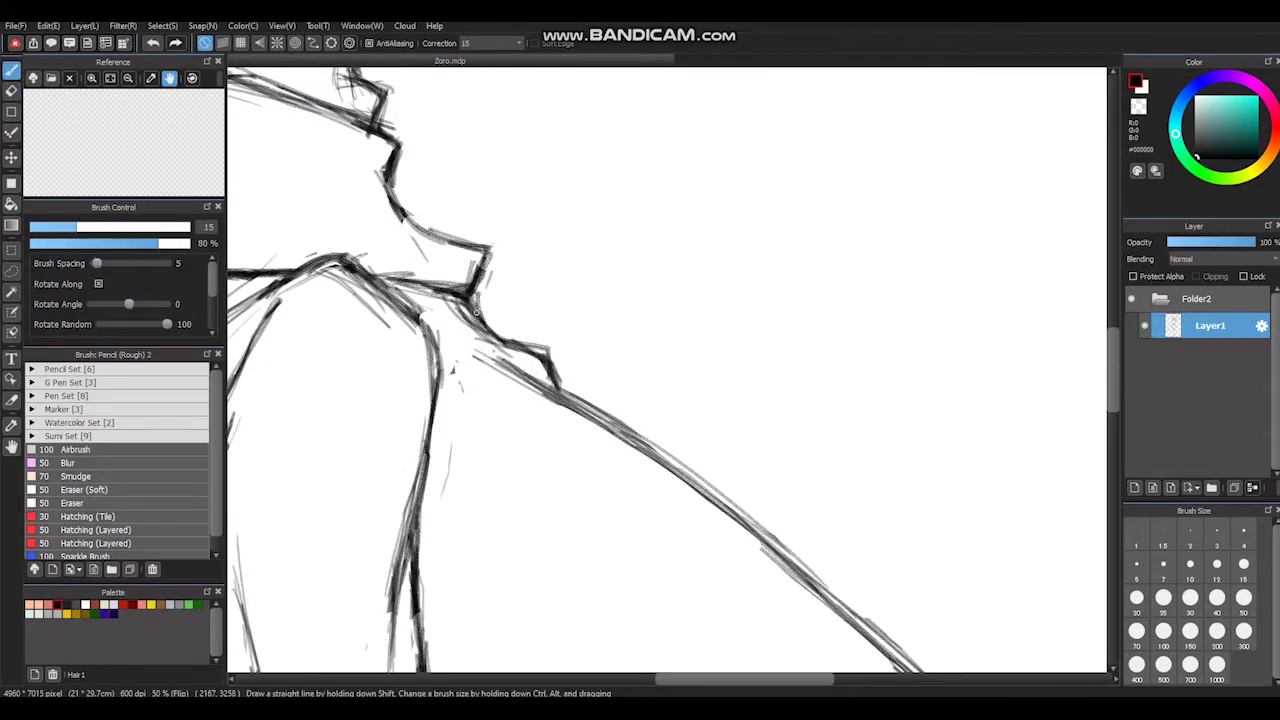
scroll(495, 305, "up", 2)
scroll(495, 305, "down", 2)
left_click_drag(590, 440, 765, 352)
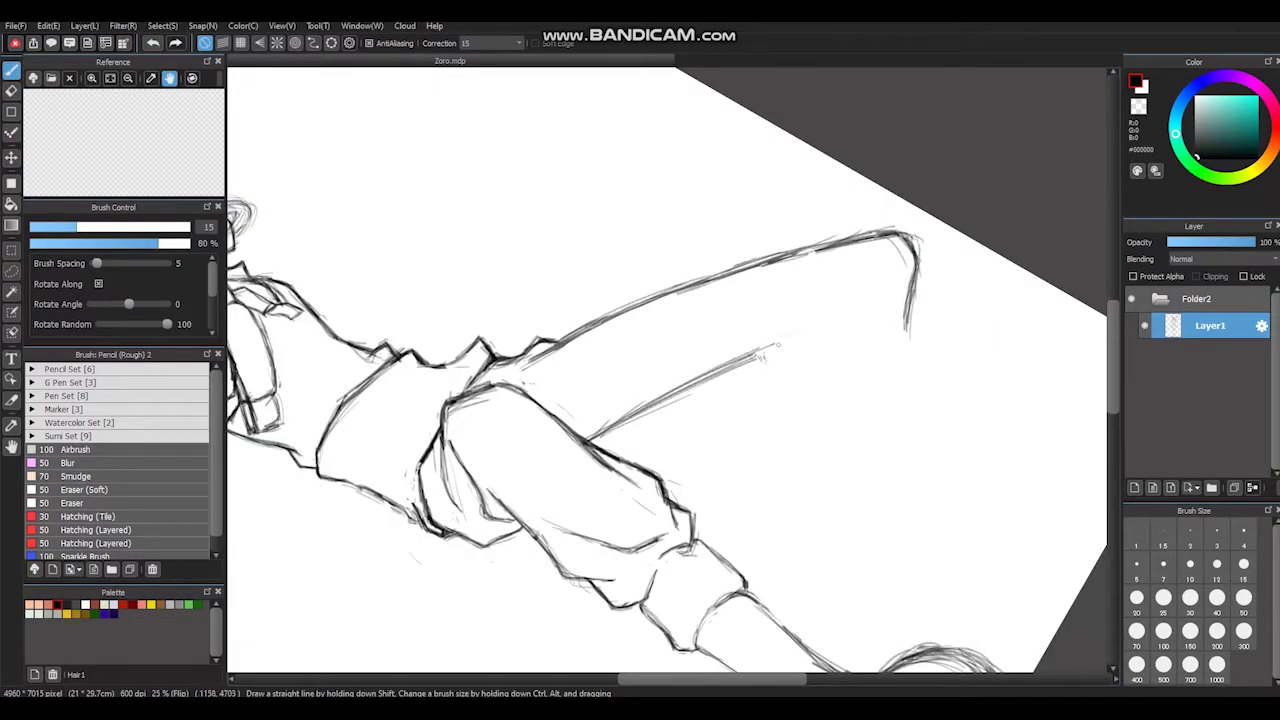
Step: Extend the back thigh's underside to jagged folds behind the knee and erase the excess lines
mouse_move(700, 300)
left_mouse_down()
mouse_move(640, 450)
mouse_move(620, 460)
mouse_move(700, 300)
left_mouse_up()
mouse_move(560, 430)
left_mouse_down()
mouse_move(700, 340)
mouse_move(640, 450)
left_mouse_up()
left_click_drag(700, 400, 665, 370)
key("e")
mouse_move(790, 450)
left_mouse_down()
mouse_move(830, 390)
mouse_move(855, 378)
mouse_move(795, 400)
left_mouse_up()
key("p")
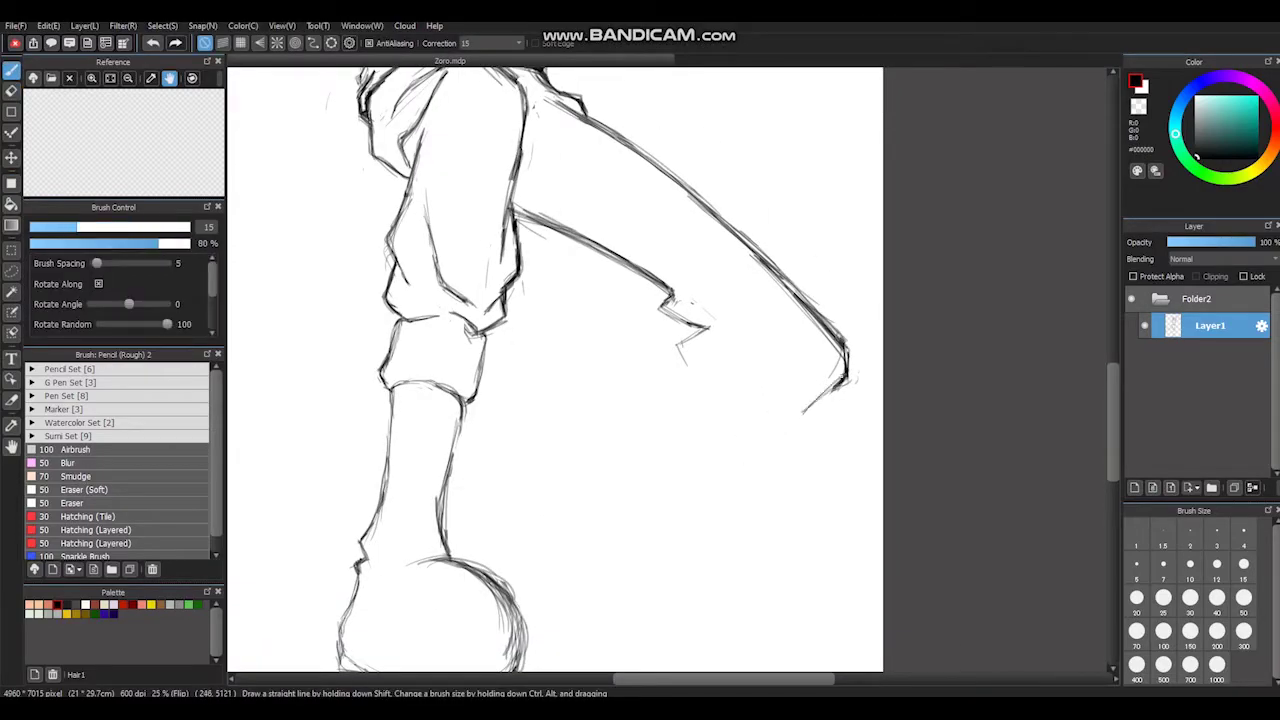
Step: Adjust the back knee with a transform and sketch the calf contours below it
left_click_drag(737, 277, 857, 429)
key("ctrl+t")
left_click_drag(800, 350, 770, 490)
key("Return")
left_click_drag(706, 412, 700, 506)
mouse_move(801, 407)
left_mouse_down()
mouse_move(846, 347)
mouse_move(812, 382)
left_mouse_up()
Step: Refine the folds behind the back knee and the front of the lower trouser leg, erasing stray marks
key("e")
key("p")
key("e")
key("p")
mouse_move(705, 238)
left_mouse_down()
mouse_move(748, 262)
mouse_move(742, 350)
left_mouse_up()
key("e")
key("p")
left_click_drag(858, 314, 808, 374)
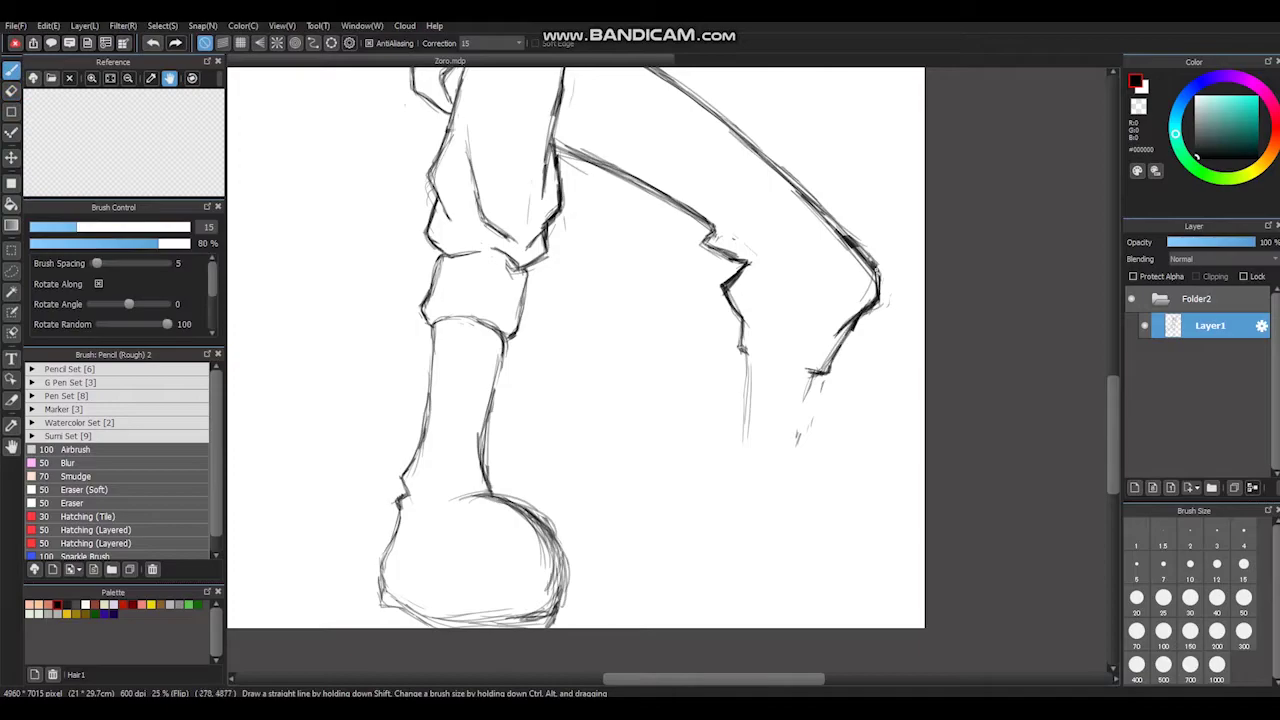
Step: Sketch both sides of the back leg's lower boot from the trouser hem down to the ankle
left_click_drag(744, 348, 746, 414)
scroll(746, 414, "up", 1)
left_click_drag(770, 460, 745, 375)
left_click_drag(824, 272, 786, 374)
left_click_drag(732, 246, 708, 358)
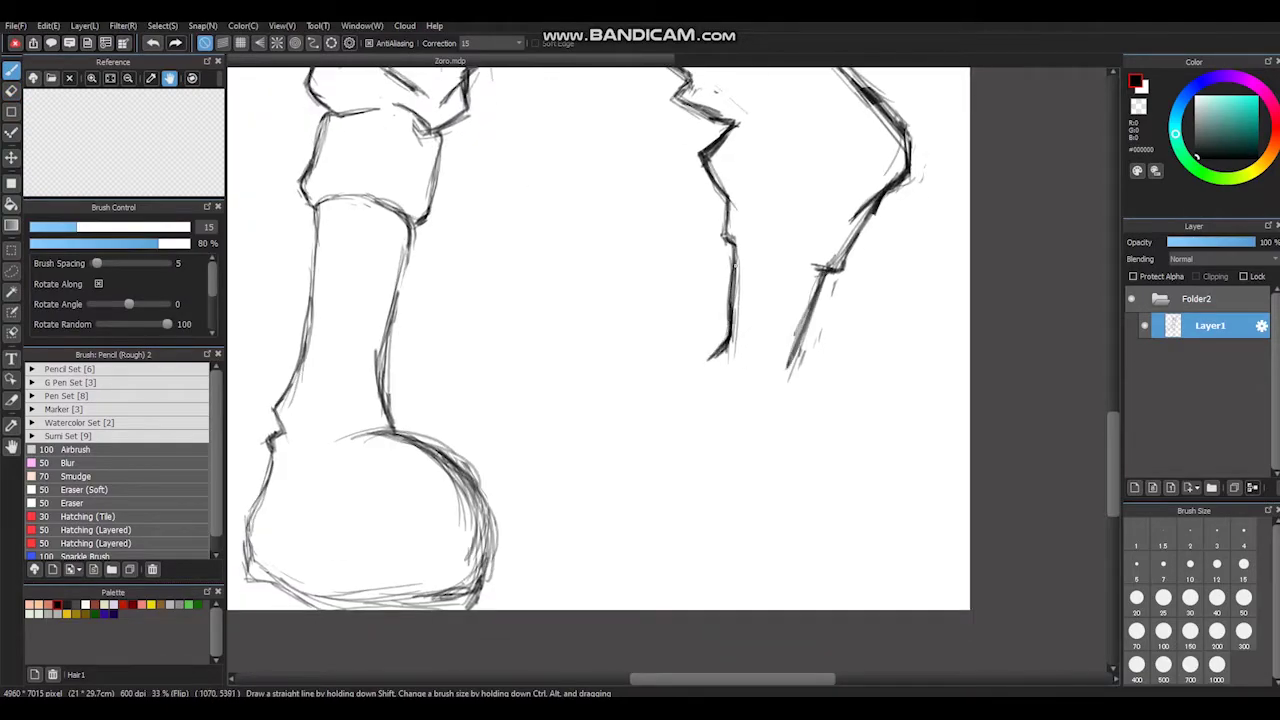
Step: Sketch the back foot's ankle, heel, rounded toe and the start of its sole
left_click_drag(795, 340, 770, 386)
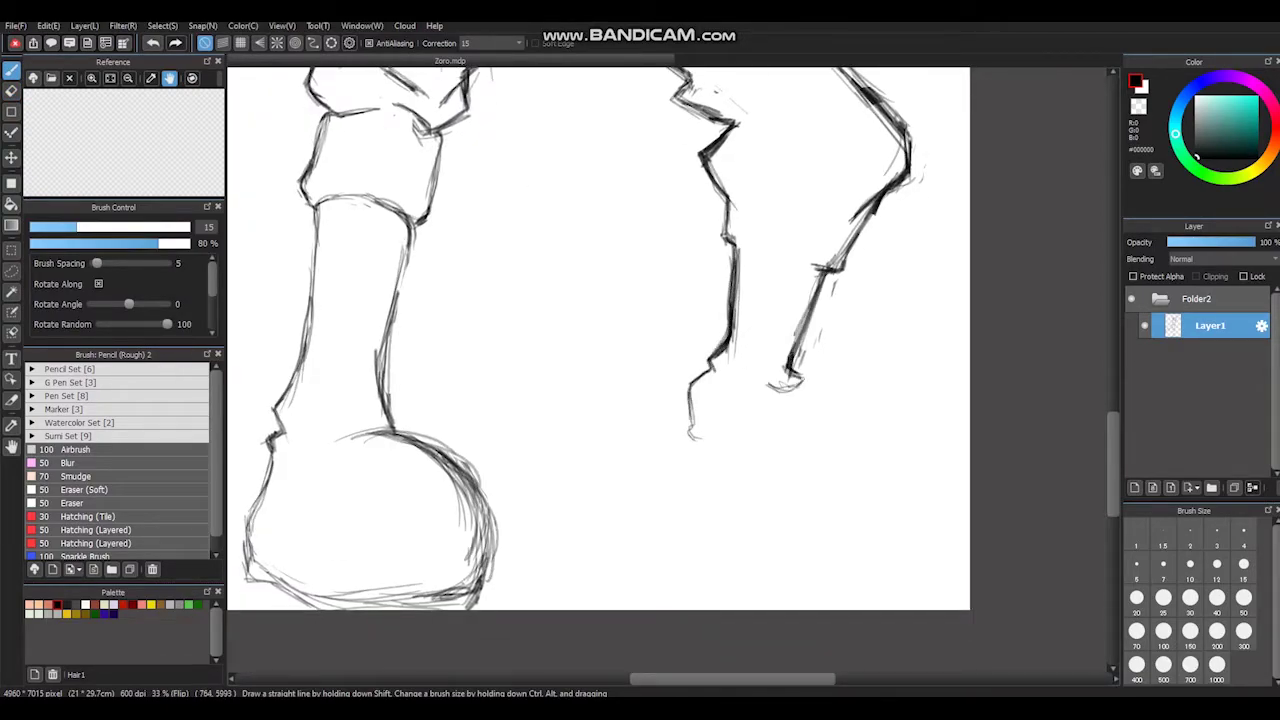
left_click_drag(824, 428, 900, 467)
left_click_drag(696, 438, 795, 488)
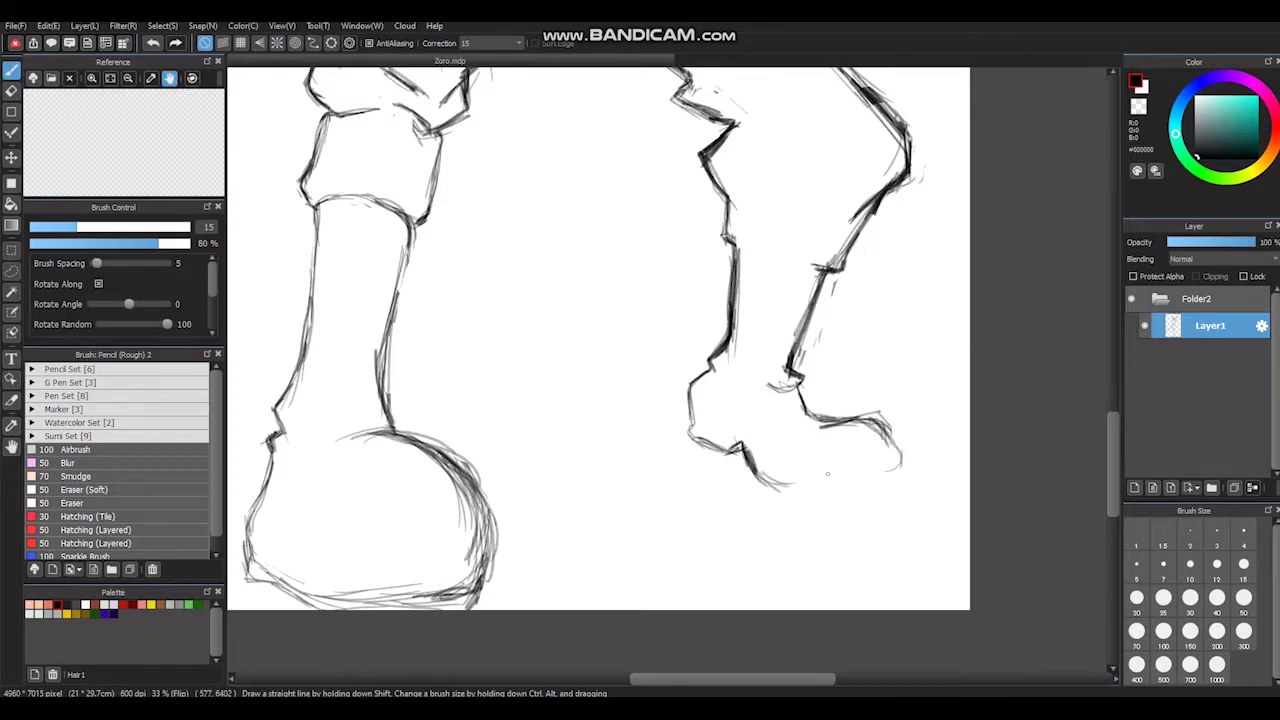
Step: Select the back foot's heel and move it slightly upward with a transform
key("m")
left_click_drag(666, 374, 768, 462)
key("ctrl+t")
left_click_drag(716, 395, 716, 380)
key("Return")
key("b")
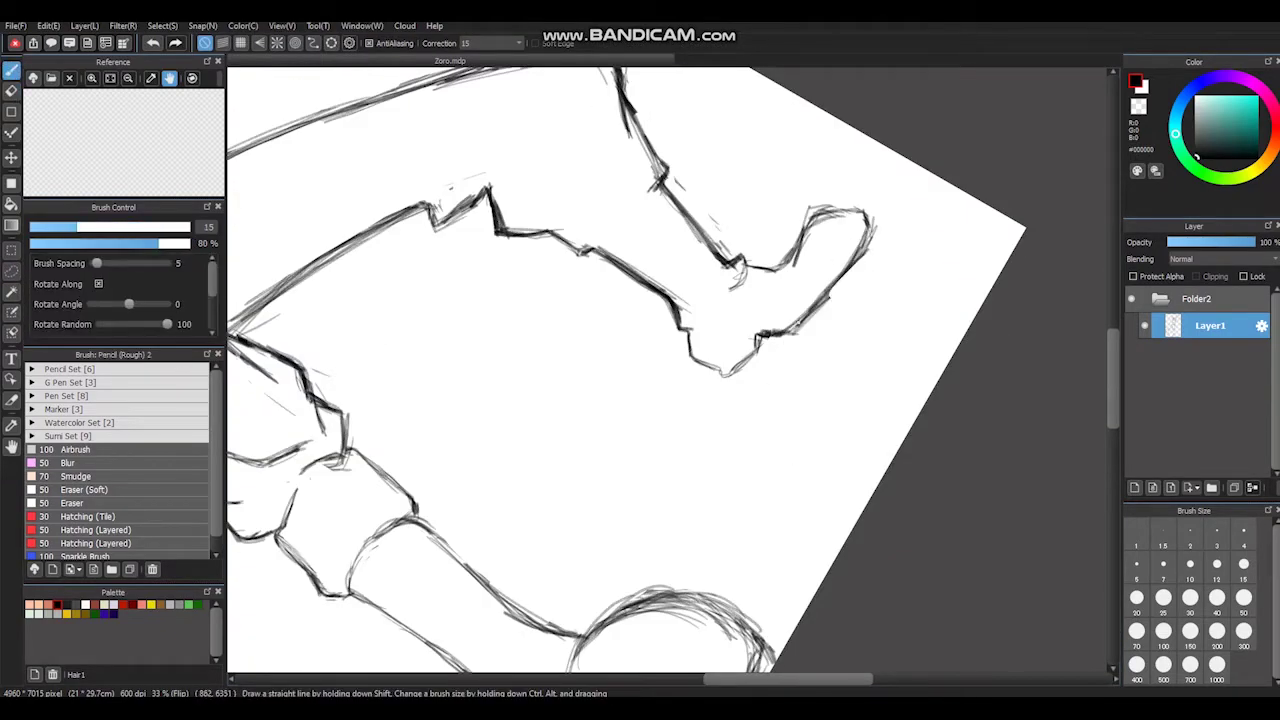
Step: Erase the middle of the back thigh's upper contour and redraw it as a smoother curve into the knee
scroll(834, 273, "up", 2)
scroll(834, 273, "up", 2)
mouse_move(760, 308)
left_mouse_down()
mouse_move(682, 480)
mouse_move(722, 540)
left_mouse_up()
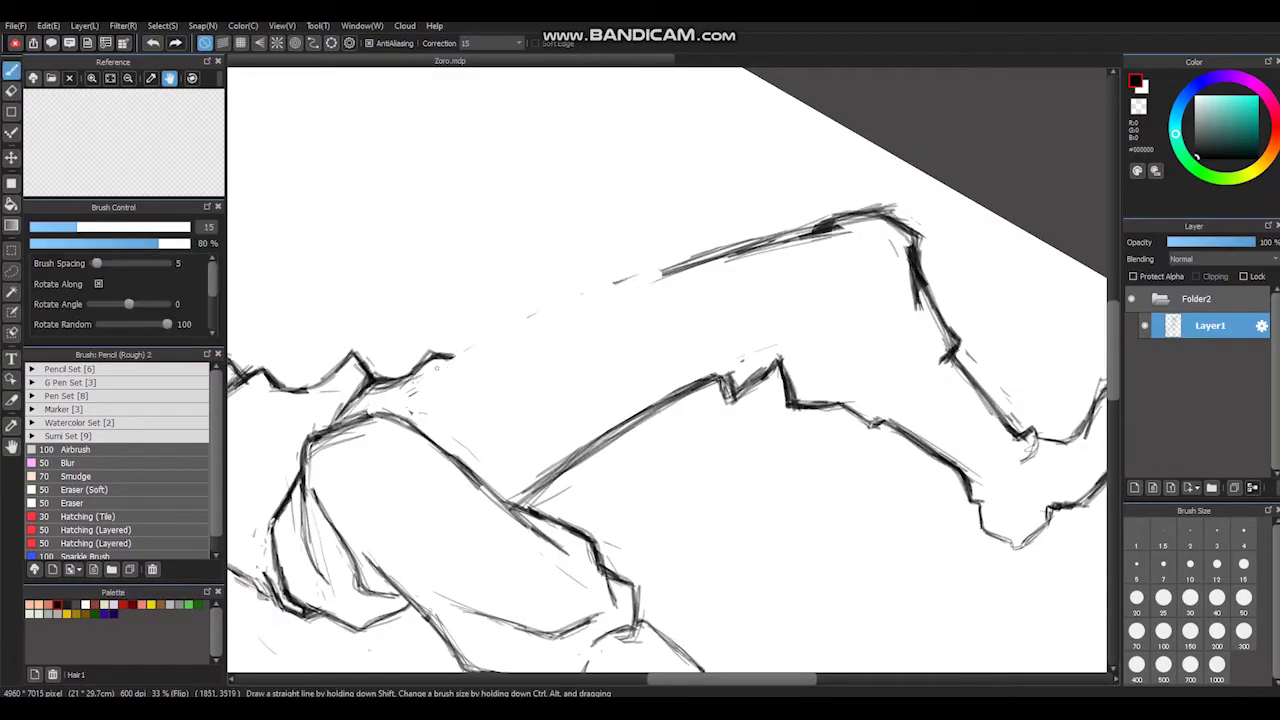
key("e")
left_click_drag(748, 322, 858, 342)
scroll(858, 342, "down", 3)
key("b")
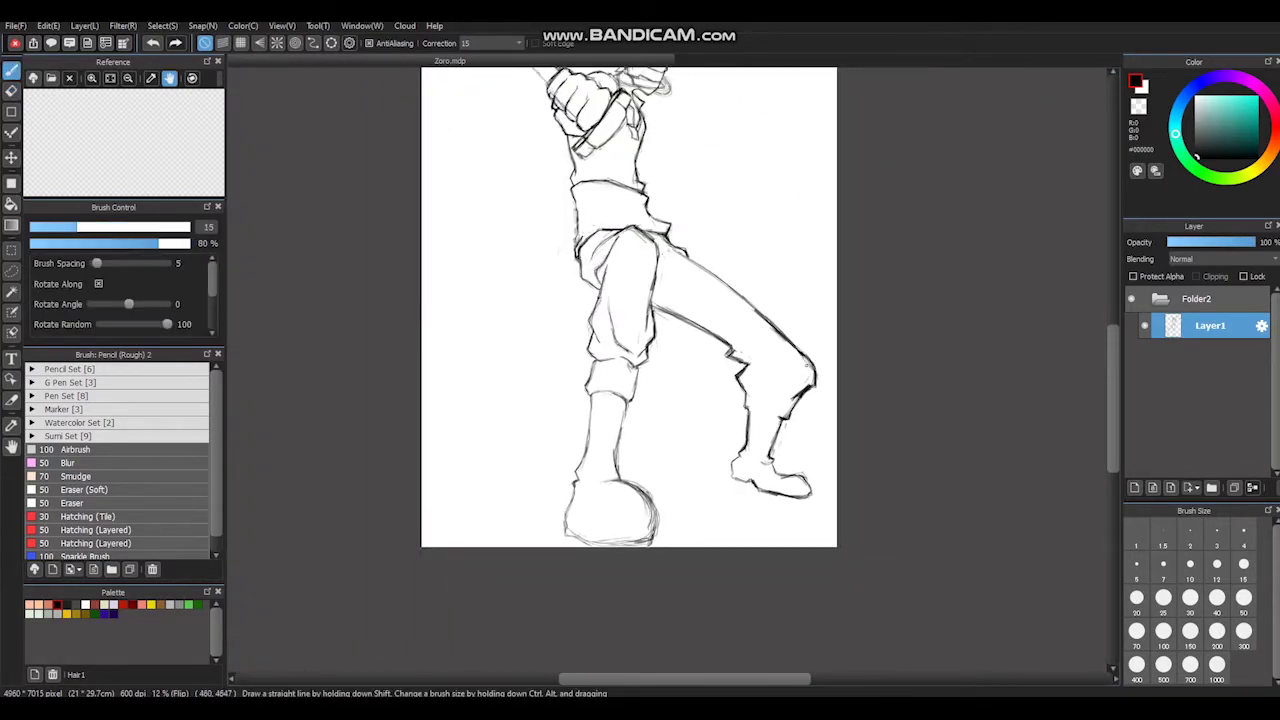
Step: Select the back knee area and adjust its shape with a transform to balance the full figure
key("m")
left_click_drag(777, 302, 831, 403)
key("ctrl+t")
key("Return")
key("b")
scroll(628, 290, "up", 3)
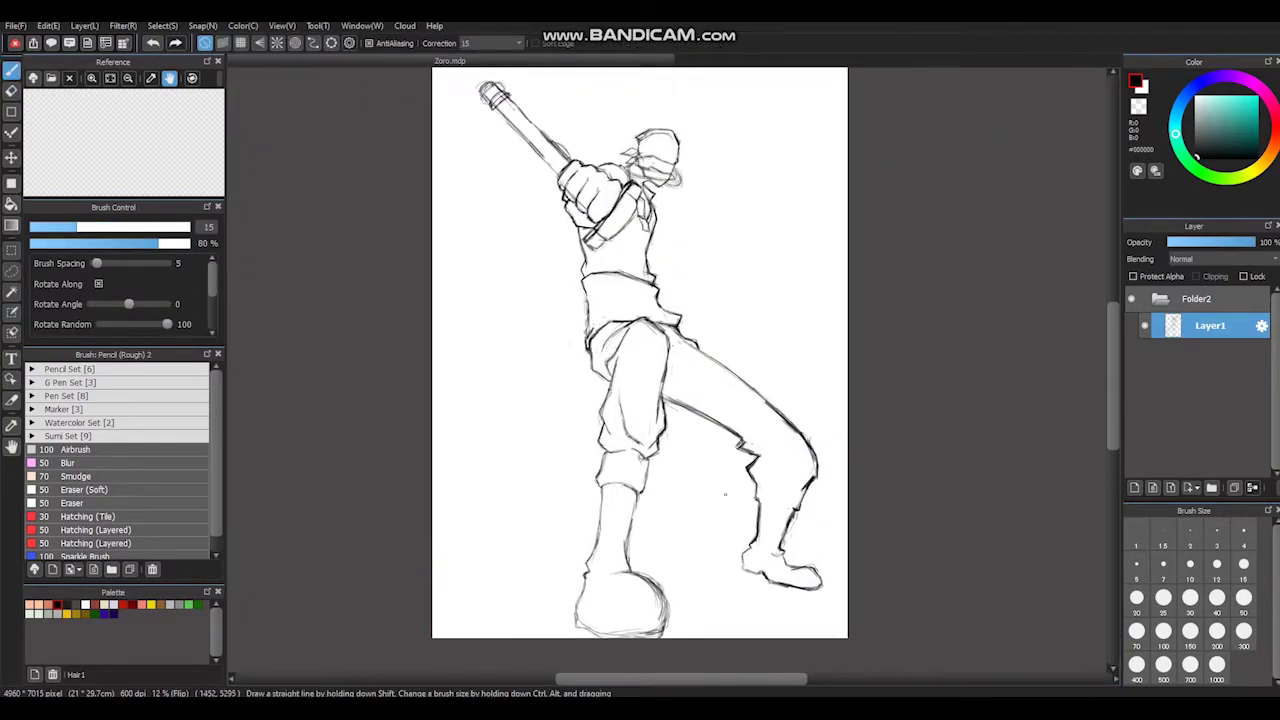
scroll(720, 420, "down", 2)
scroll(720, 420, "down", 2)
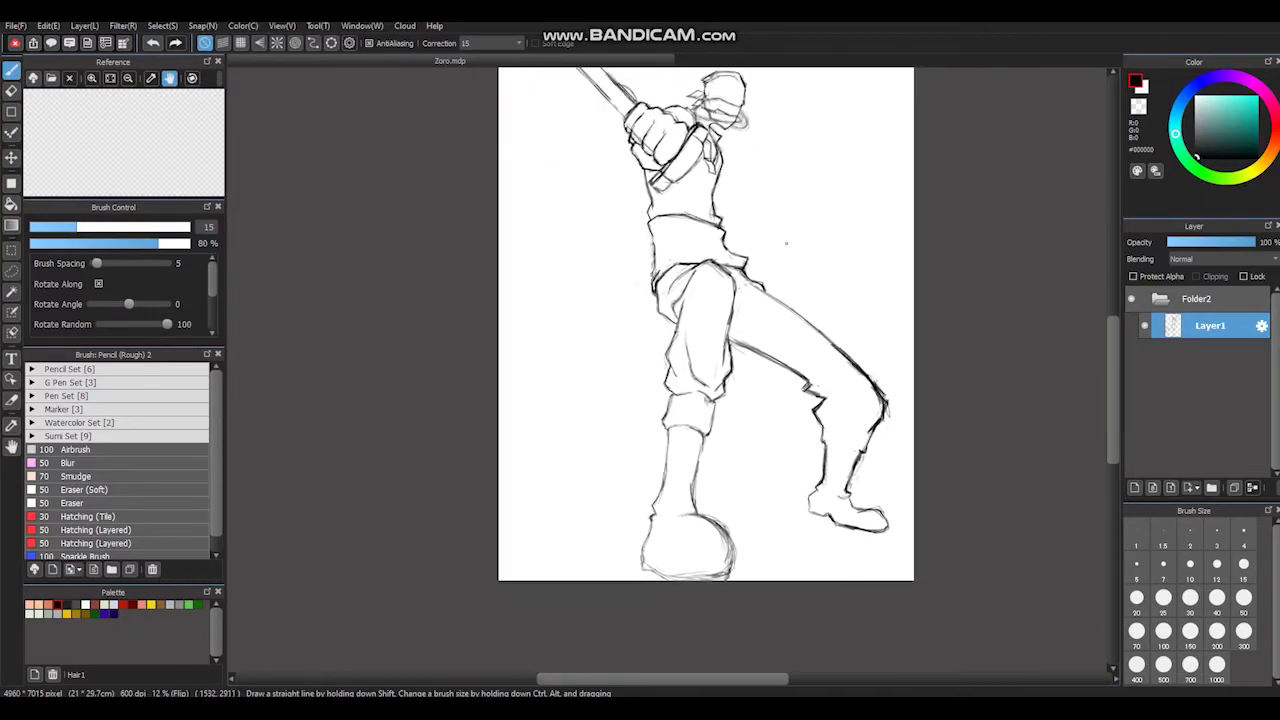
Step: Select the head and adjust its placement on the shoulders with a transform
scroll(720, 420, "up", 2)
key("m")
left_click_drag(684, 106, 781, 222)
key("ctrl+t")
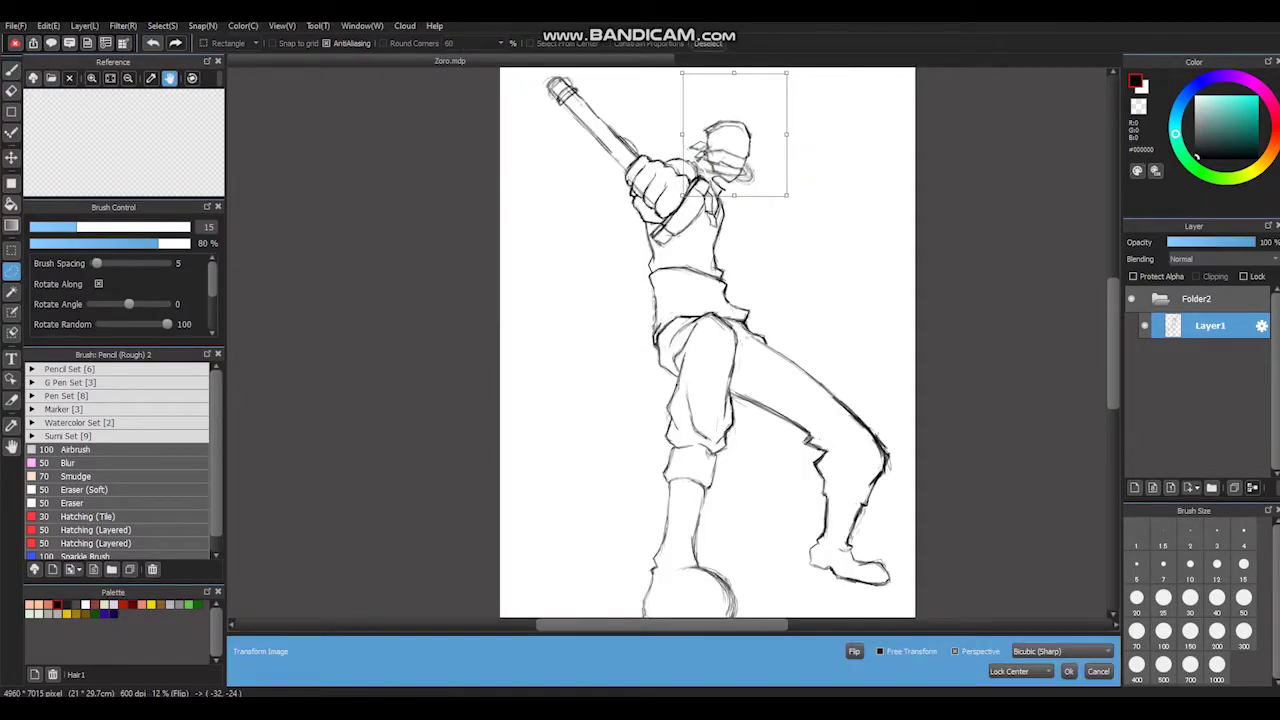
scroll(700, 350, "up", 2)
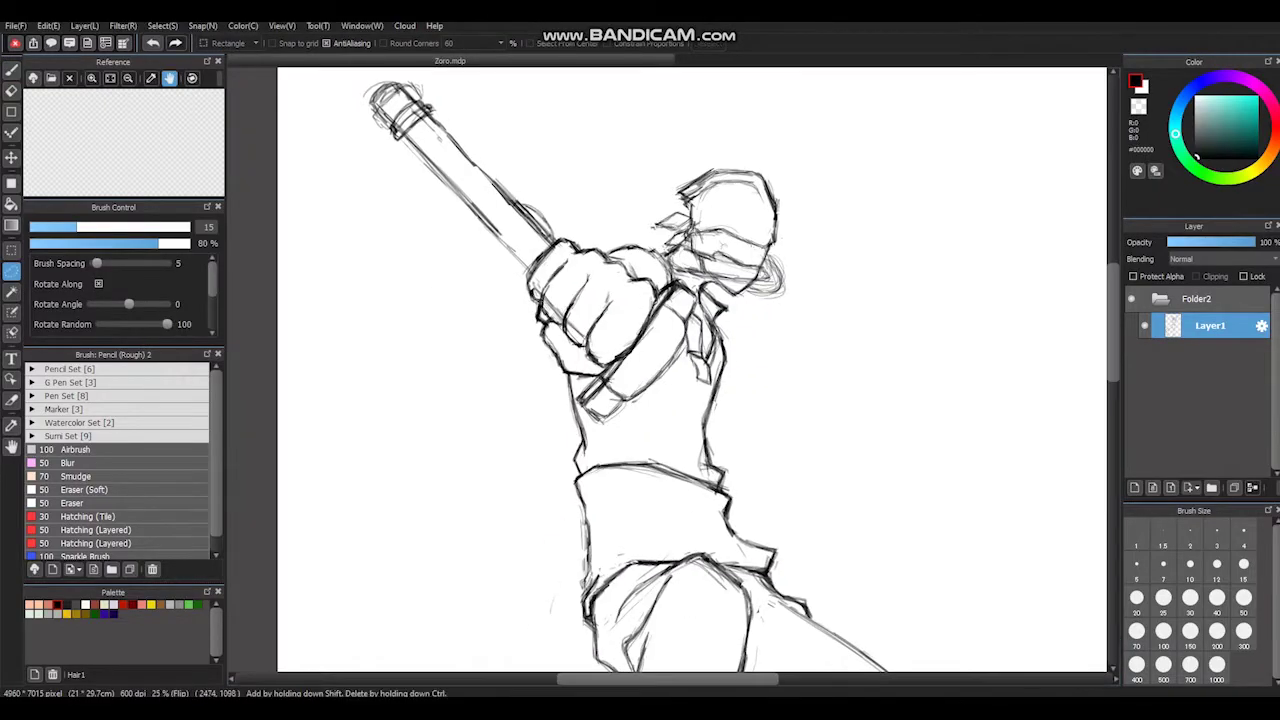
key("Return")
Step: Sketch the long upward-curving blade of the sword held in the mouth, extending out beside the head
scroll(690, 370, "down", 1)
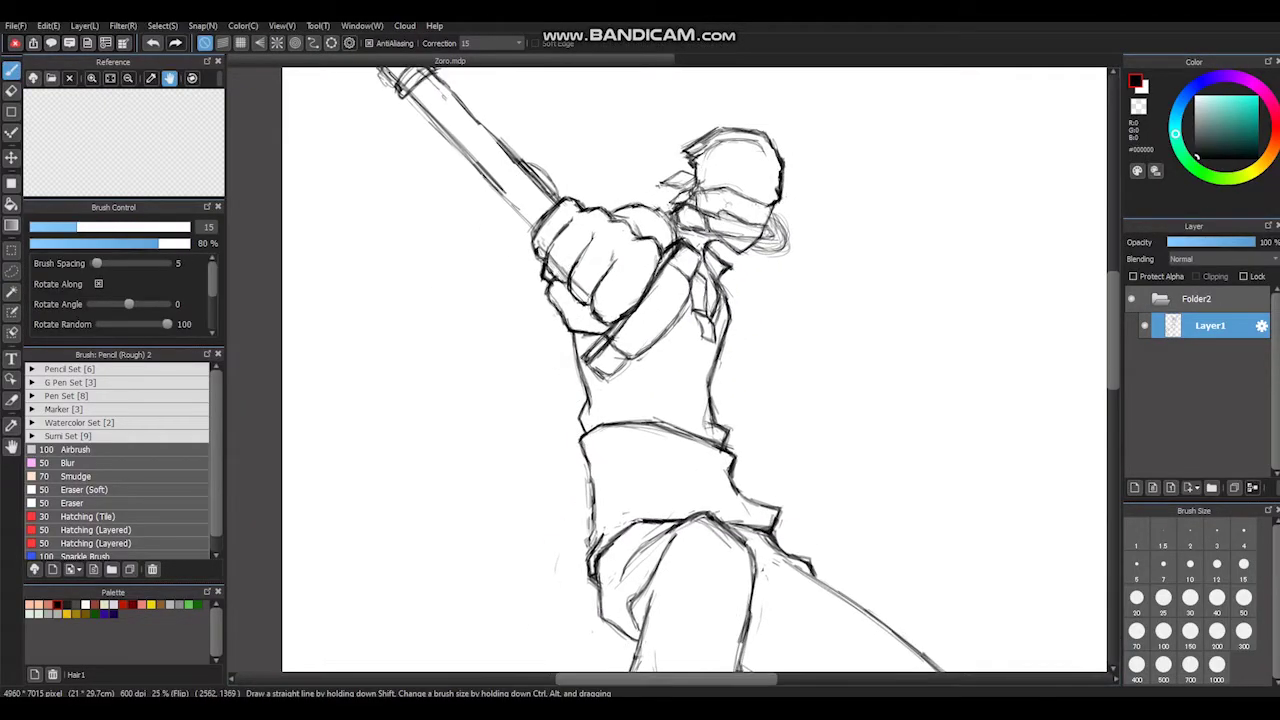
scroll(690, 370, "right", 2)
left_click_drag(720, 216, 968, 125)
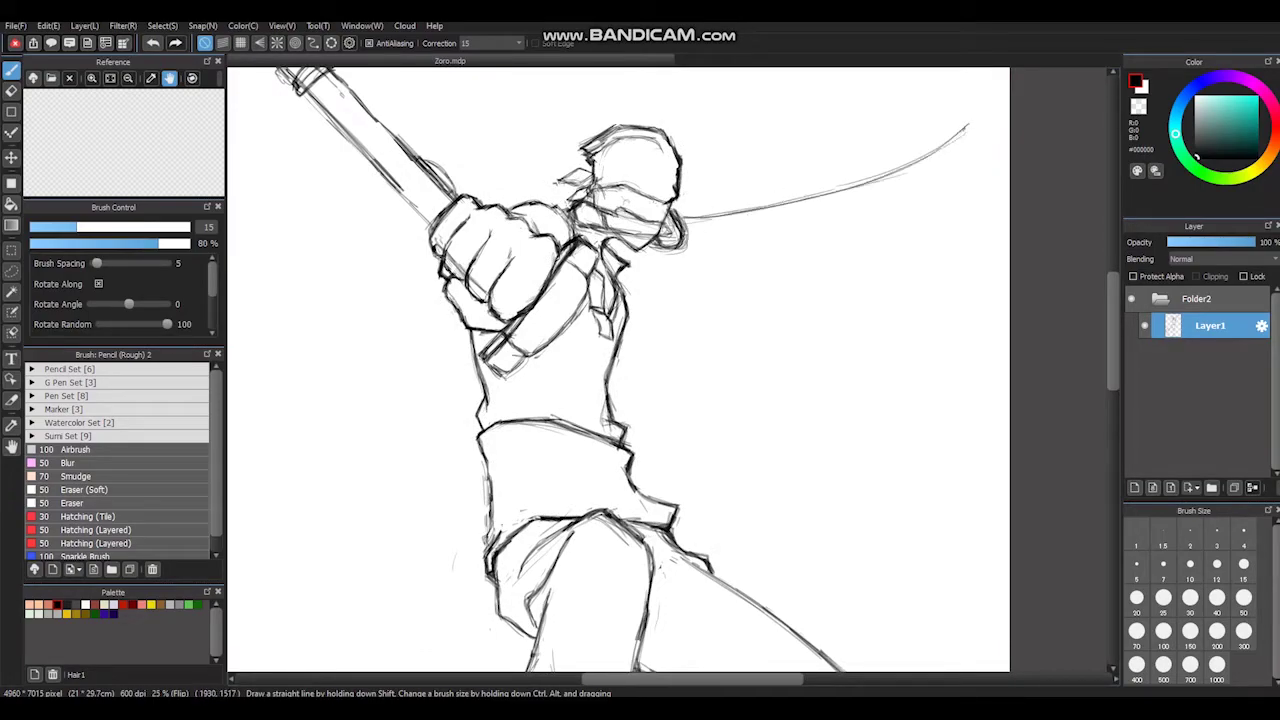
mouse_move(686, 232)
left_mouse_down()
mouse_move(962, 128)
mouse_move(950, 134)
left_mouse_up()
scroll(700, 300, "right", 2)
scroll(700, 300, "up", 1)
mouse_move(660, 286)
left_mouse_down()
mouse_move(820, 214)
mouse_move(866, 176)
left_mouse_up()
scroll(706, 387, "left", 3)
scroll(706, 387, "up", 1)
left_click(222, 42)
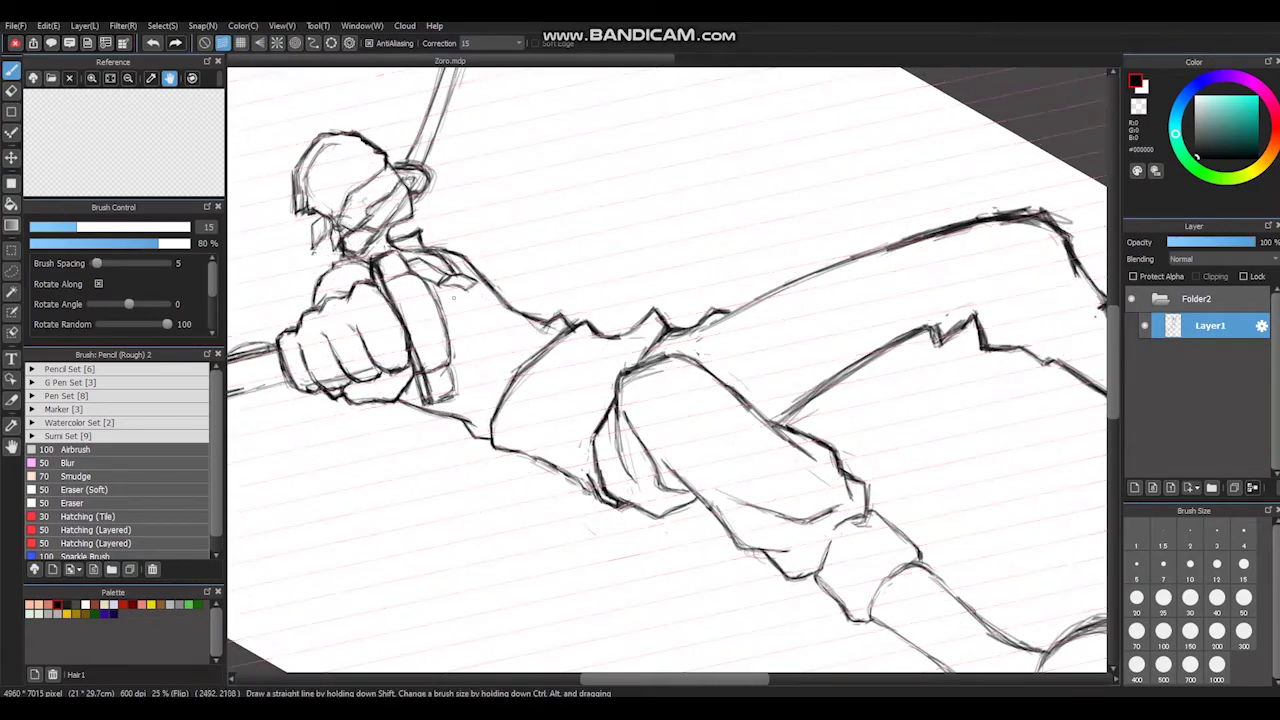
left_click_drag(454, 300, 1086, 182)
key("ctrl+z")
left_click(204, 42)
Step: Sketch the long straight blade of the fist's sword, running diagonally from the guard past the back knee
left_click_drag(372, 193, 770, 97)
mouse_move(618, 146)
left_mouse_down()
mouse_move(560, 170)
mouse_move(884, 82)
left_mouse_up()
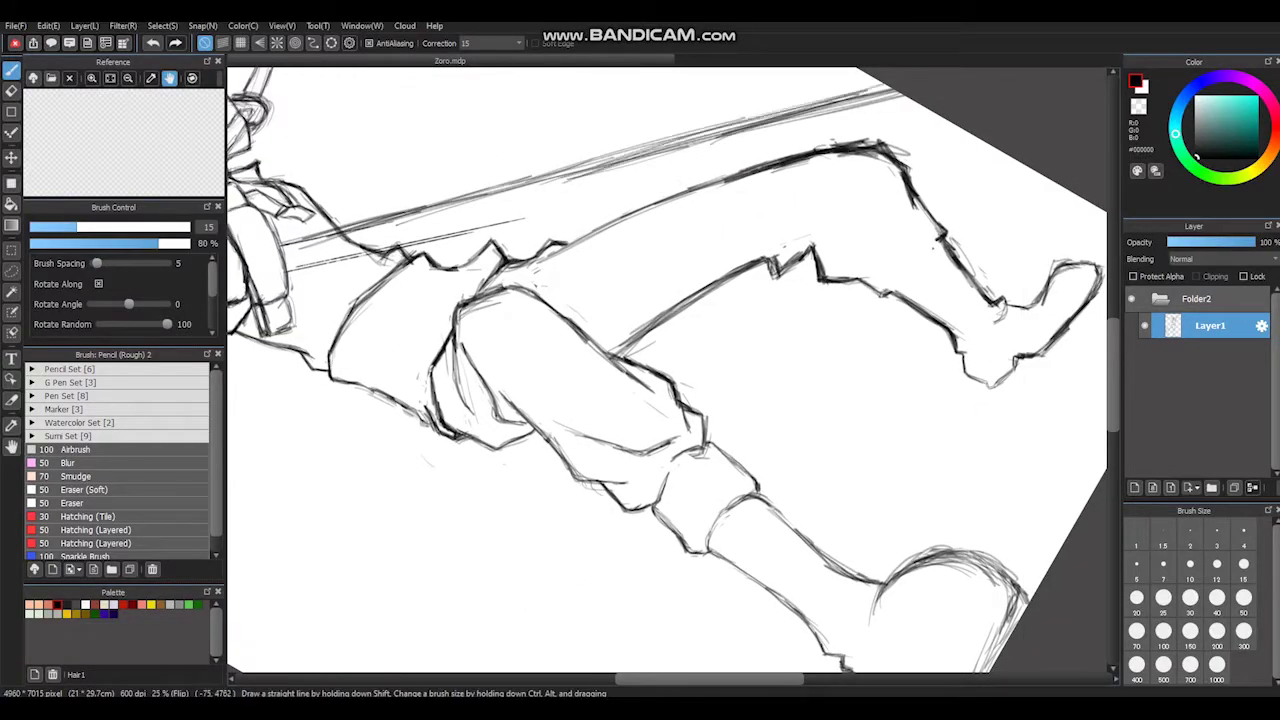
left_click_drag(510, 220, 310, 271)
key("ctrl+0")
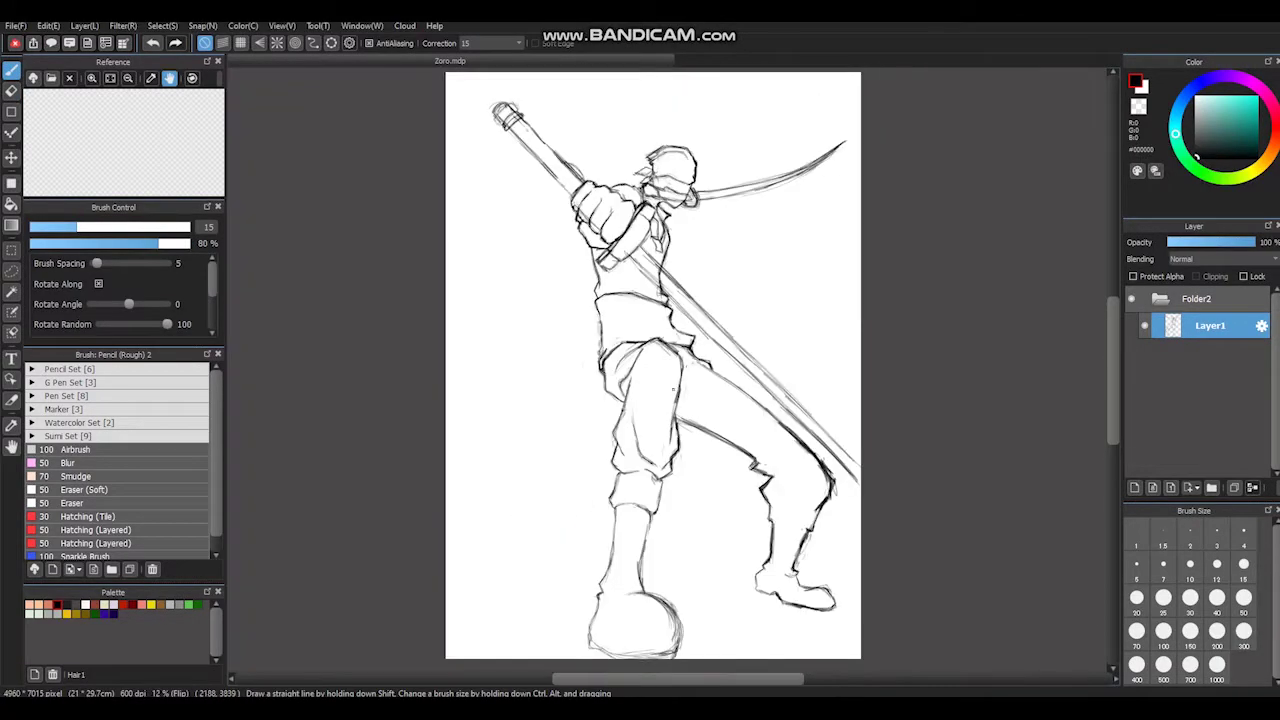
Step: Sketch the lowered arm from the shoulder through the bent elbow to the wrist and start of the hand
scroll(520, 343, "up", 3)
mouse_move(540, 222)
left_mouse_down()
mouse_move(449, 288)
mouse_move(416, 448)
left_mouse_up()
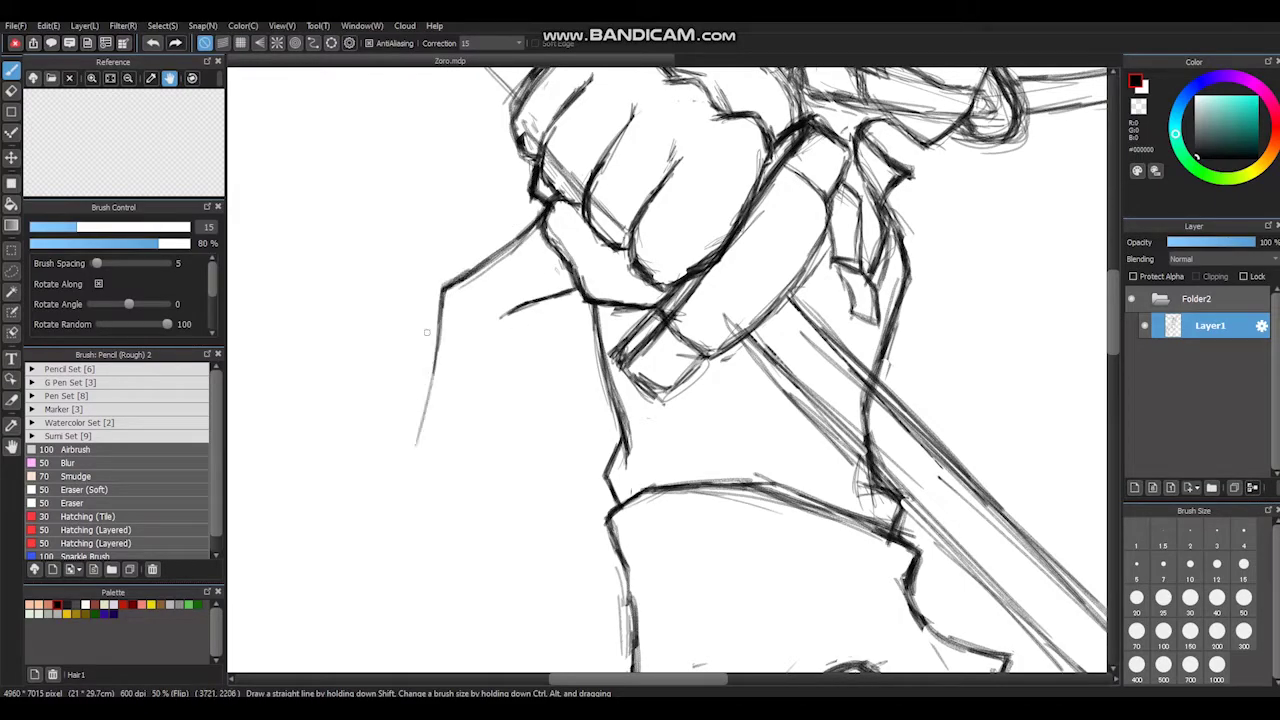
scroll(516, 268, "down", 1)
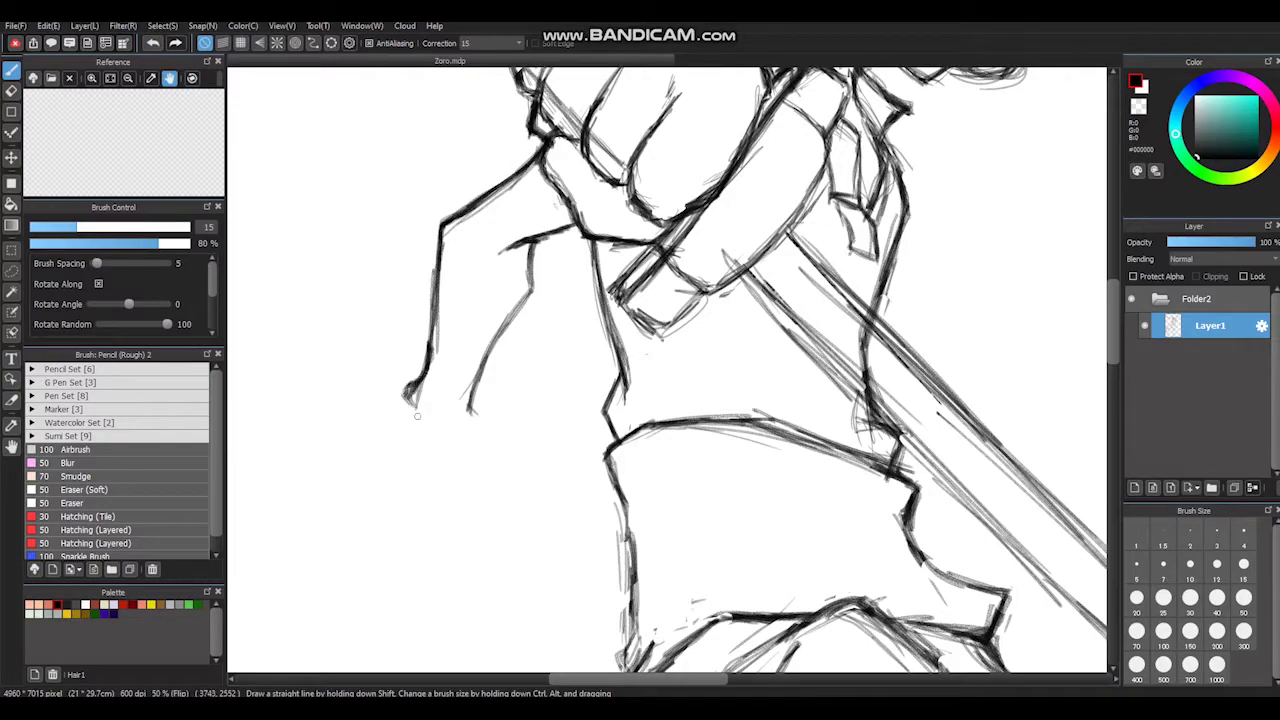
left_click_drag(478, 392, 508, 436)
left_click_drag(480, 368, 506, 437)
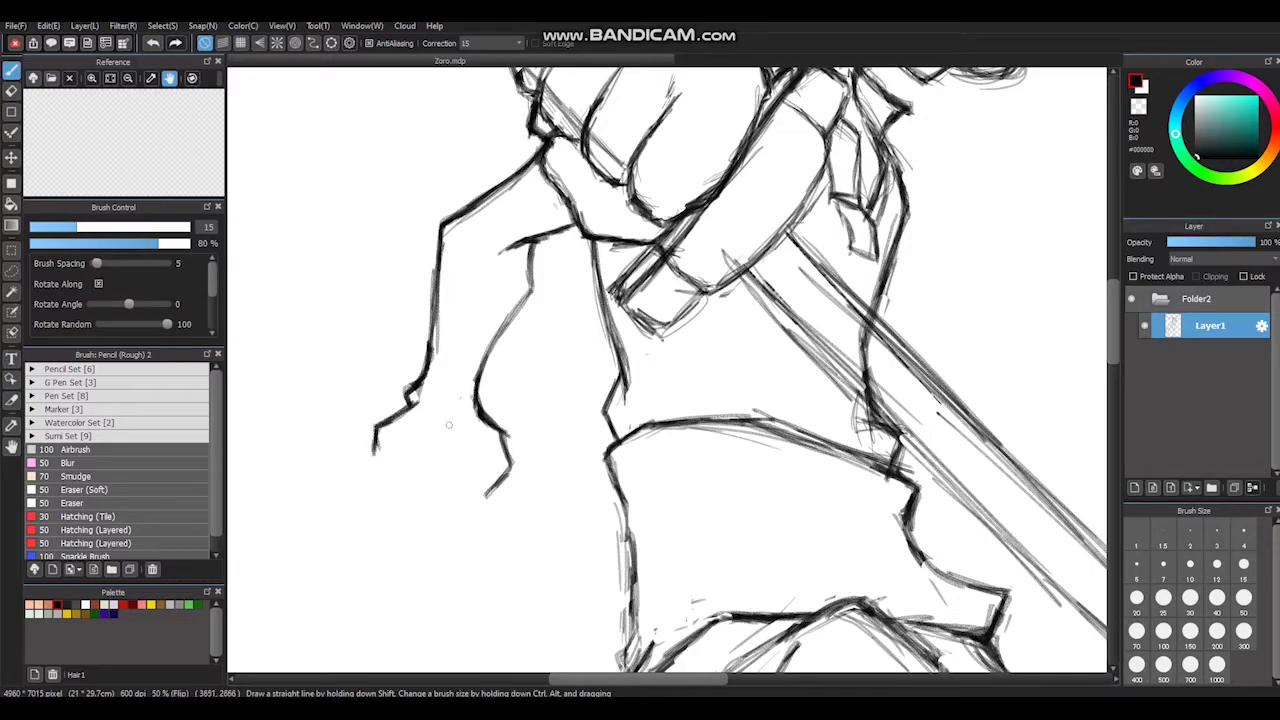
Step: Sketch the lowered hand with its palm lines and curled fingers closing around a thin guideline for the hilt
scroll(445, 381, "down", 2)
left_click_drag(448, 370, 447, 396)
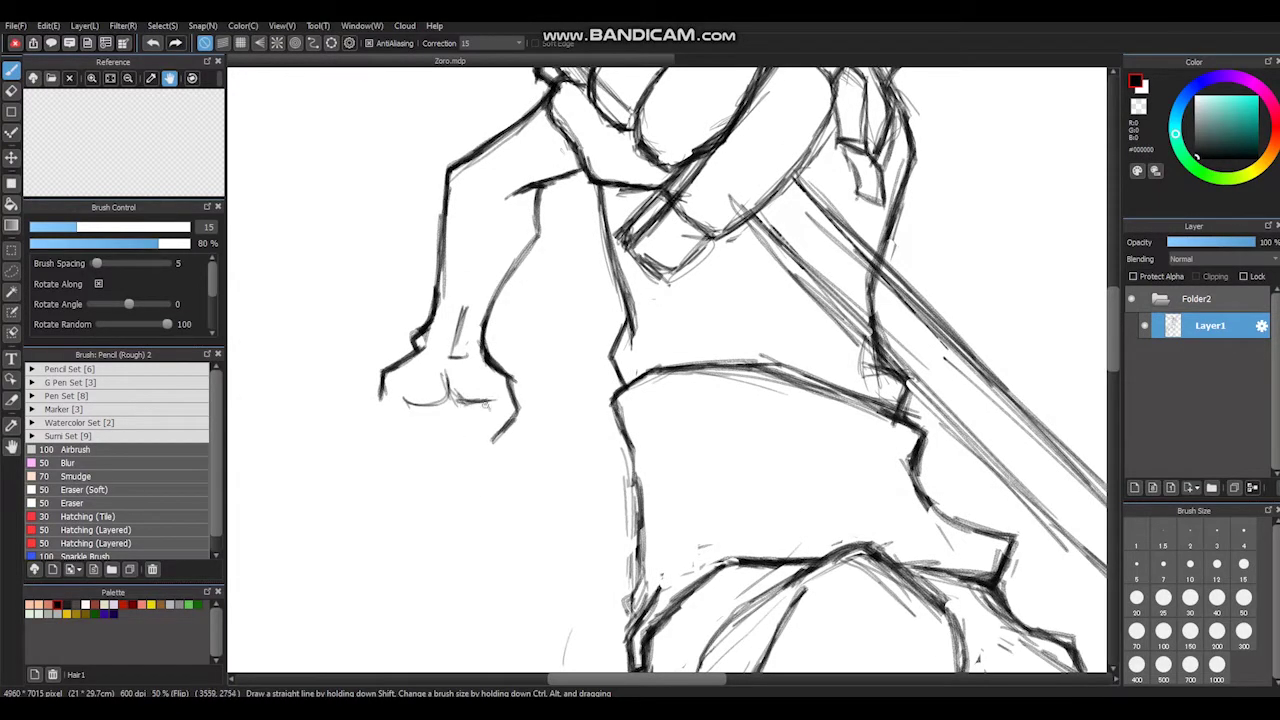
left_click_drag(449, 445, 481, 393)
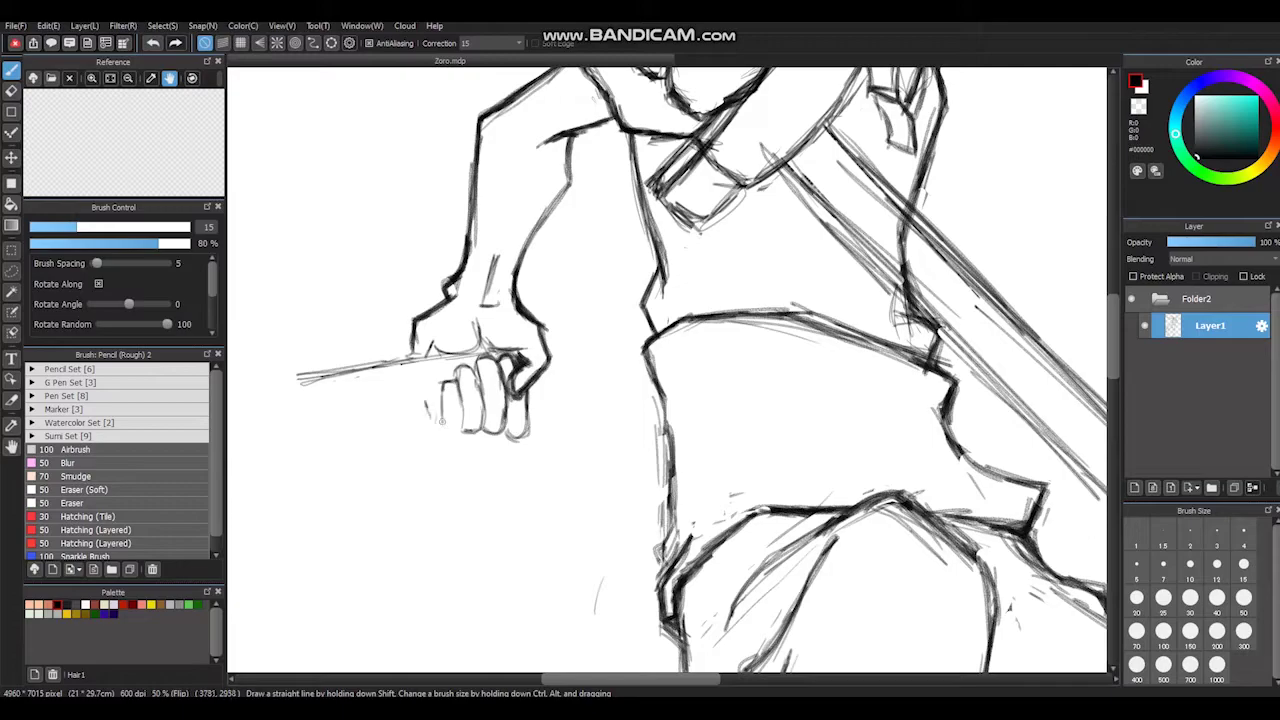
Step: Select the lowered hand with the lasso and adjust it with a transform
mouse_move(481, 393)
left_mouse_down()
mouse_move(544, 307)
mouse_move(344, 236)
mouse_move(330, 420)
left_mouse_up()
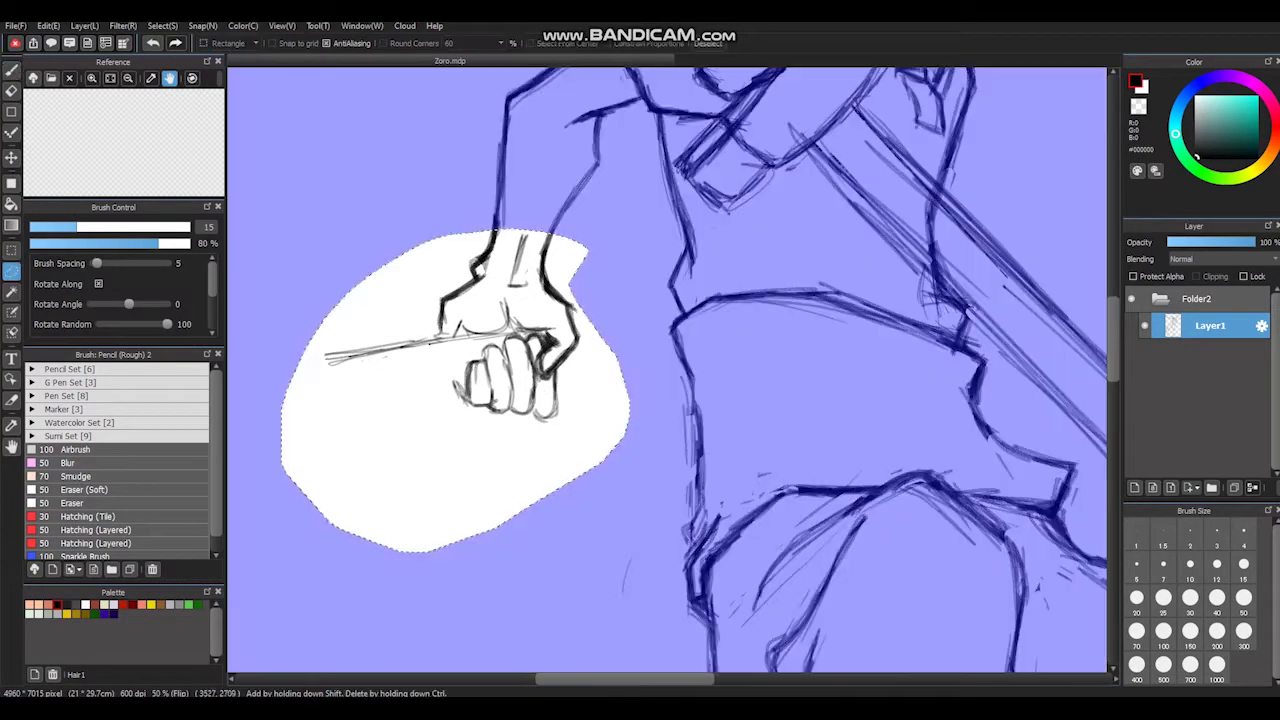
key("ctrl+t")
key("Return")
Step: Draw the lowered sword's hilt with its end cap, the round guard behind the hand and the start of the blade
left_click_drag(470, 365, 417, 377)
mouse_move(548, 256)
left_mouse_down()
mouse_move(562, 394)
mouse_move(548, 405)
mouse_move(592, 300)
mouse_move(670, 290)
left_mouse_up()
mouse_move(610, 338)
left_mouse_down()
mouse_move(680, 325)
mouse_move(660, 300)
left_mouse_up()
left_click_drag(223, 400, 386, 342)
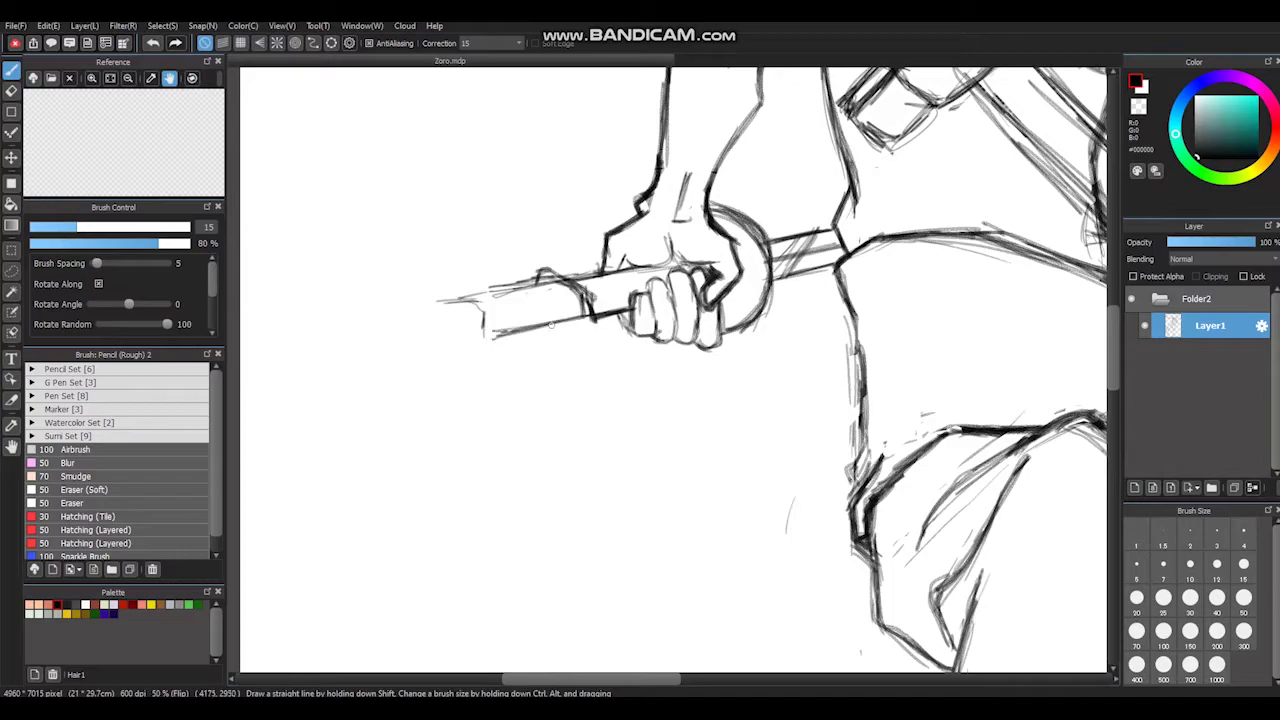
scroll(672, 370, "down", 2)
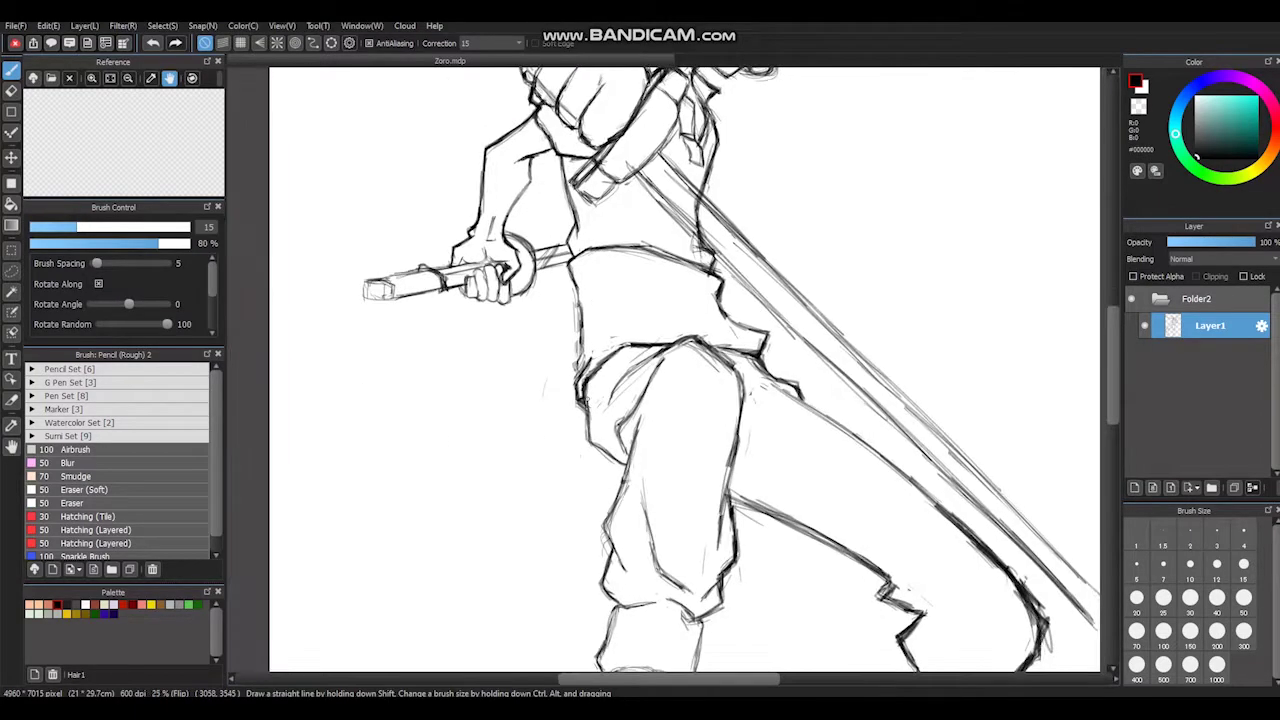
Step: Sketch the lowered sword's blade passing behind the waist and tapering to a point on the other side
left_click_drag(640, 300, 584, 423)
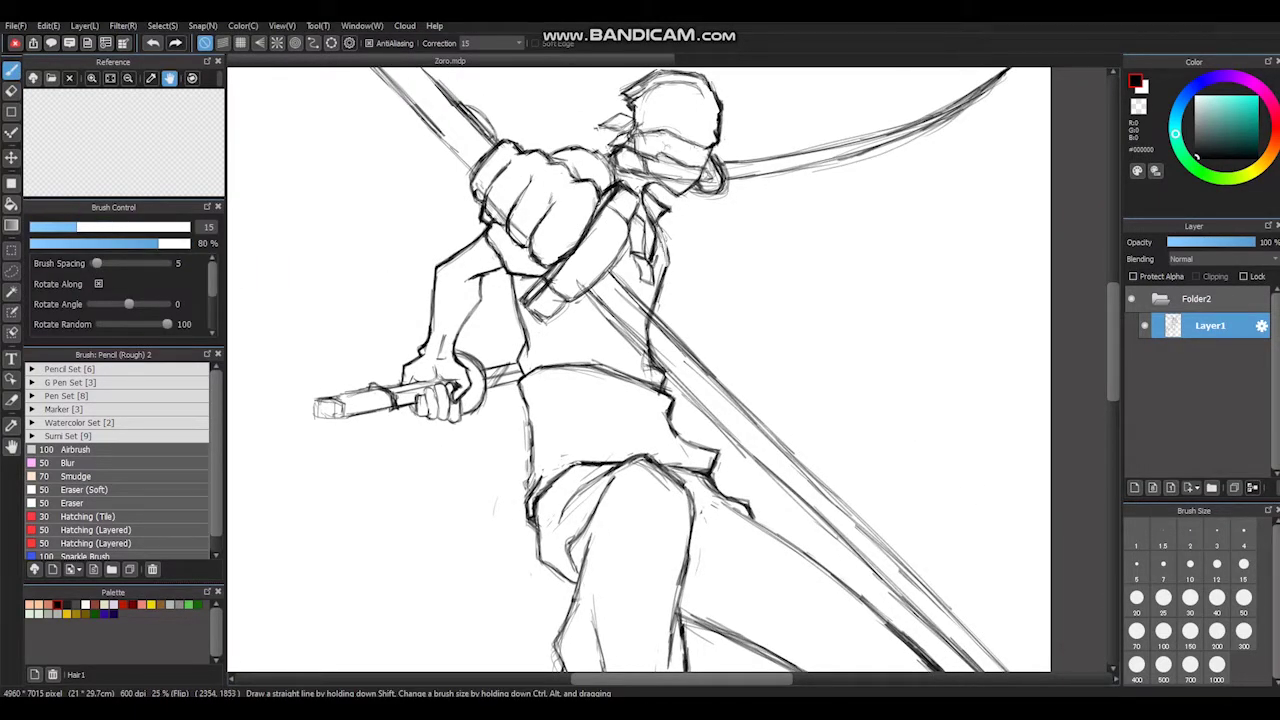
left_click_drag(623, 347, 799, 305)
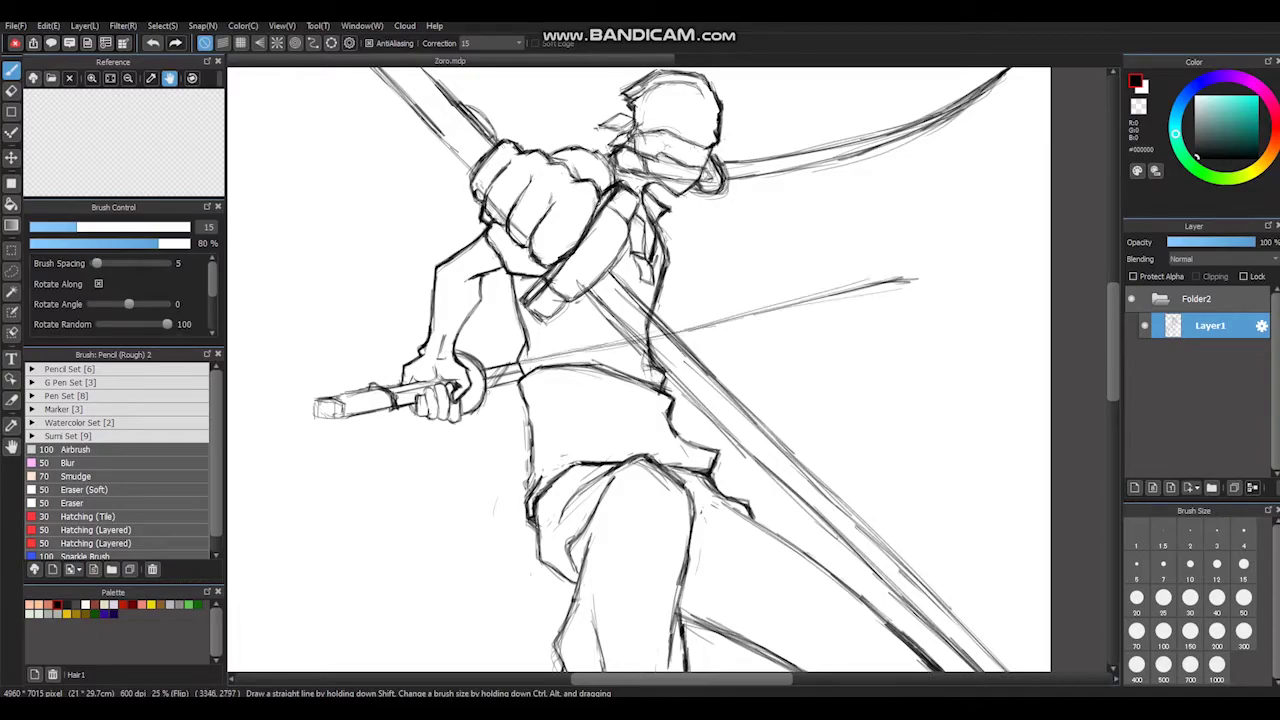
mouse_move(690, 345)
left_mouse_down()
mouse_move(944, 276)
mouse_move(905, 278)
left_mouse_up()
left_click_drag(526, 370, 640, 350)
left_click_drag(578, 362, 920, 280)
mouse_move(720, 250)
left_mouse_down()
mouse_move(814, 323)
mouse_move(760, 300)
left_mouse_up()
key("ctrl+t")
key("Escape")
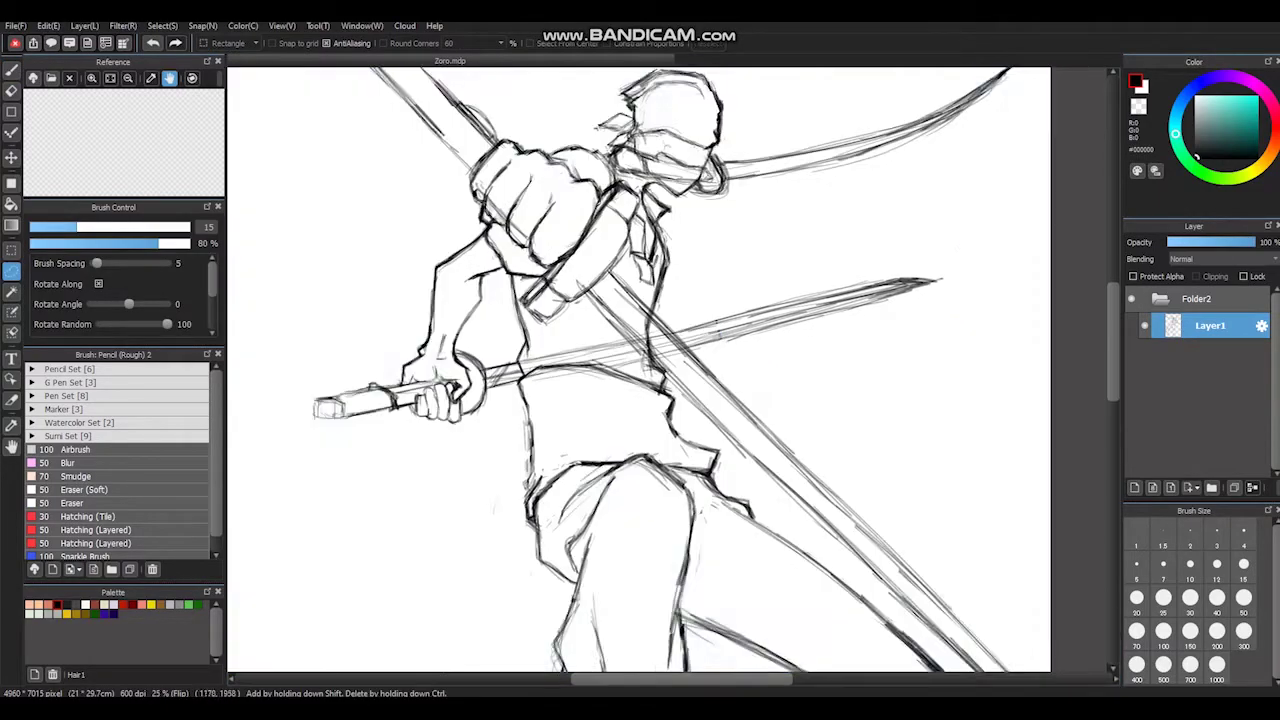
Step: Refine the outline of the mouth sword's curved blade out to its pointed tip
left_click_drag(700, 350, 570, 420)
left_click_drag(612, 250, 886, 132)
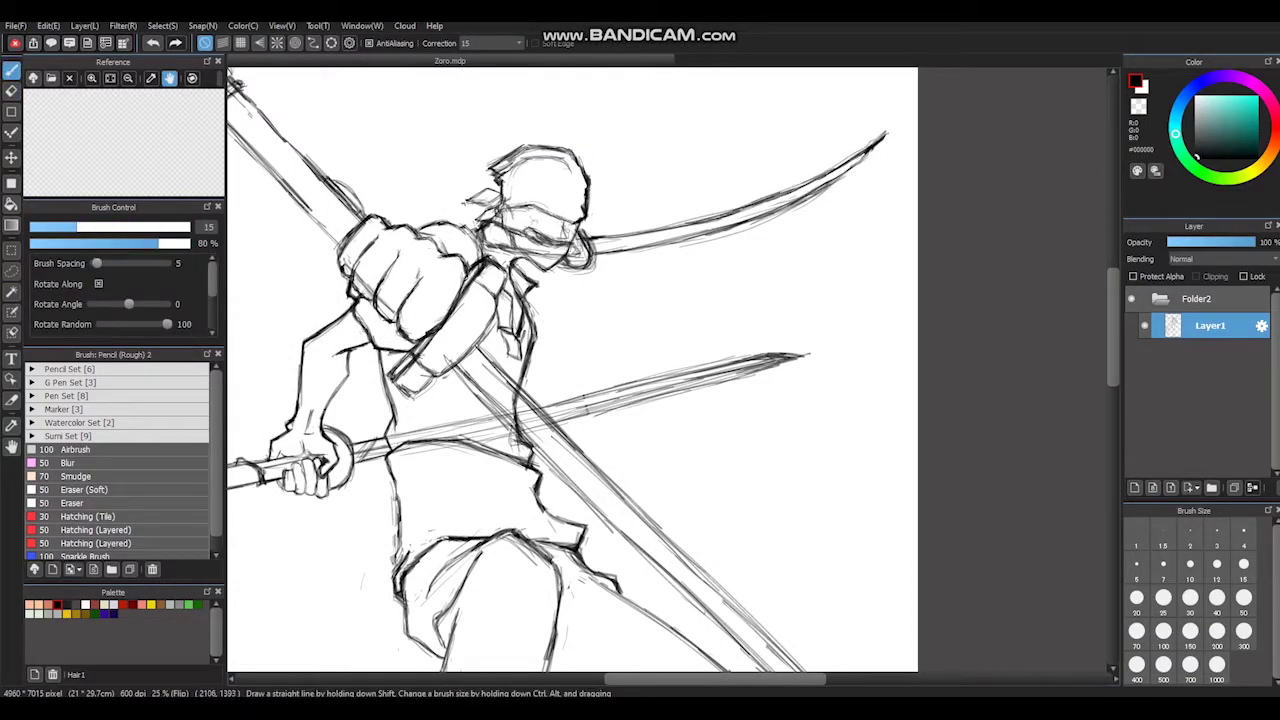
left_click_drag(510, 305, 1000, 170)
mouse_move(700, 225)
left_mouse_down()
mouse_move(989, 148)
mouse_move(690, 252)
left_mouse_up()
mouse_move(912, 180)
left_mouse_down()
mouse_move(365, 328)
mouse_move(843, 250)
left_mouse_up()
Step: Sketch two curved scabbards at the hip, one hanging along the front leg and one sweeping outward
left_click_drag(640, 400, 710, 420)
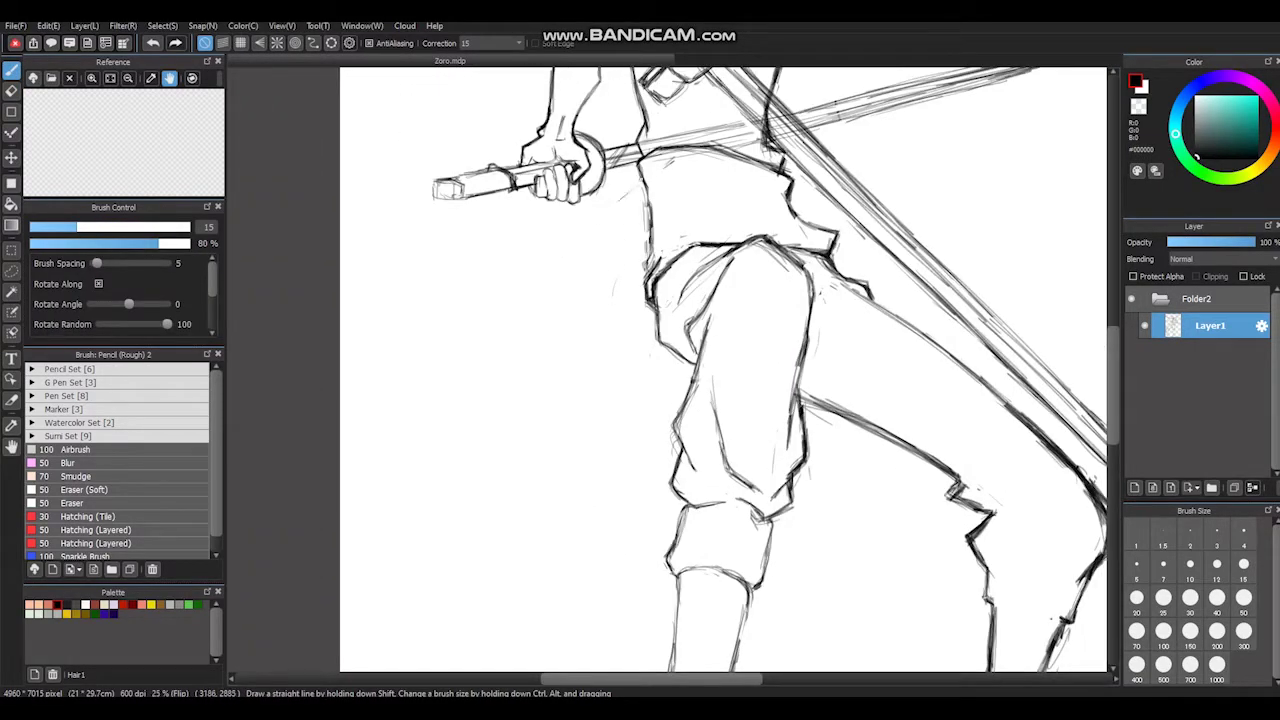
mouse_move(640, 182)
left_mouse_down()
mouse_move(402, 425)
mouse_move(608, 228)
mouse_move(662, 212)
mouse_move(412, 426)
mouse_move(636, 220)
mouse_move(612, 495)
left_mouse_up()
key("ctrl+alt+Left")
mouse_move(800, 212)
left_mouse_down()
mouse_move(444, 450)
mouse_move(772, 242)
left_mouse_up()
left_click_drag(636, 280, 442, 460)
key("ctrl+alt+Right")
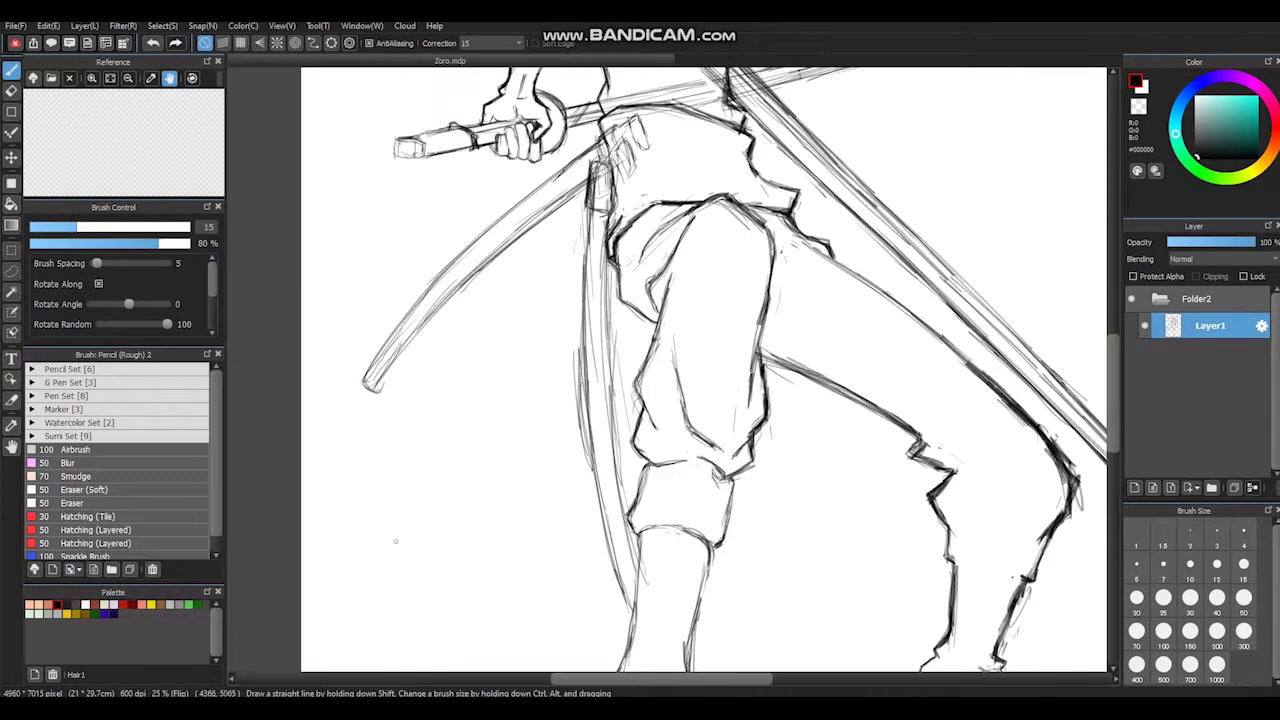
Step: Sketch a third long curved scabbard hanging from the hip between the other two
left_click_drag(604, 192, 504, 334)
left_click_drag(564, 120, 462, 472)
scroll(715, 370, "up", 3)
left_click_drag(576, 206, 458, 546)
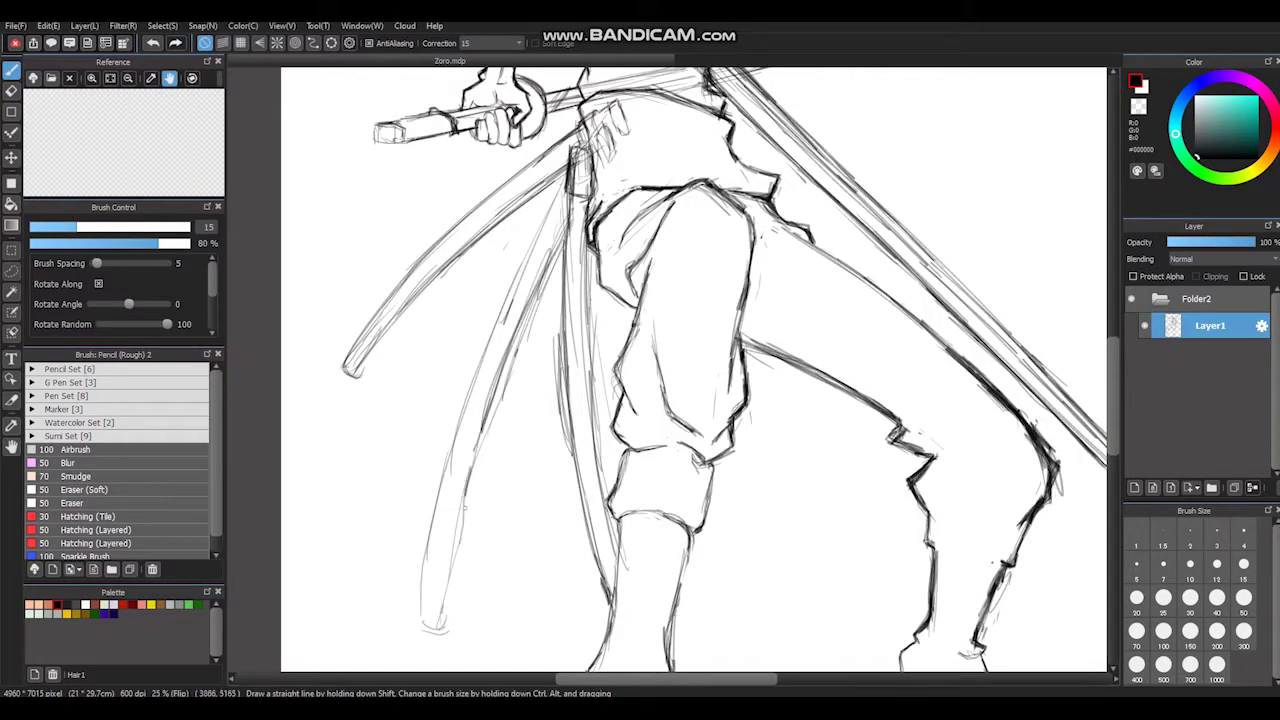
Step: Erase stray scabbard lines at the hip and redraw the scabbard contours more cleanly
key("ctrl+alt+Left")
key("e")
left_click_drag(540, 235, 812, 175)
key("b")
left_click_drag(476, 252, 856, 145)
left_click_drag(628, 178, 984, 140)
key("ctrl+alt+Right")
Step: Sketch the eye and ear under the bandana, and add knuckle marks and finger creases to the raised fist
scroll(594, 262, "up", 5)
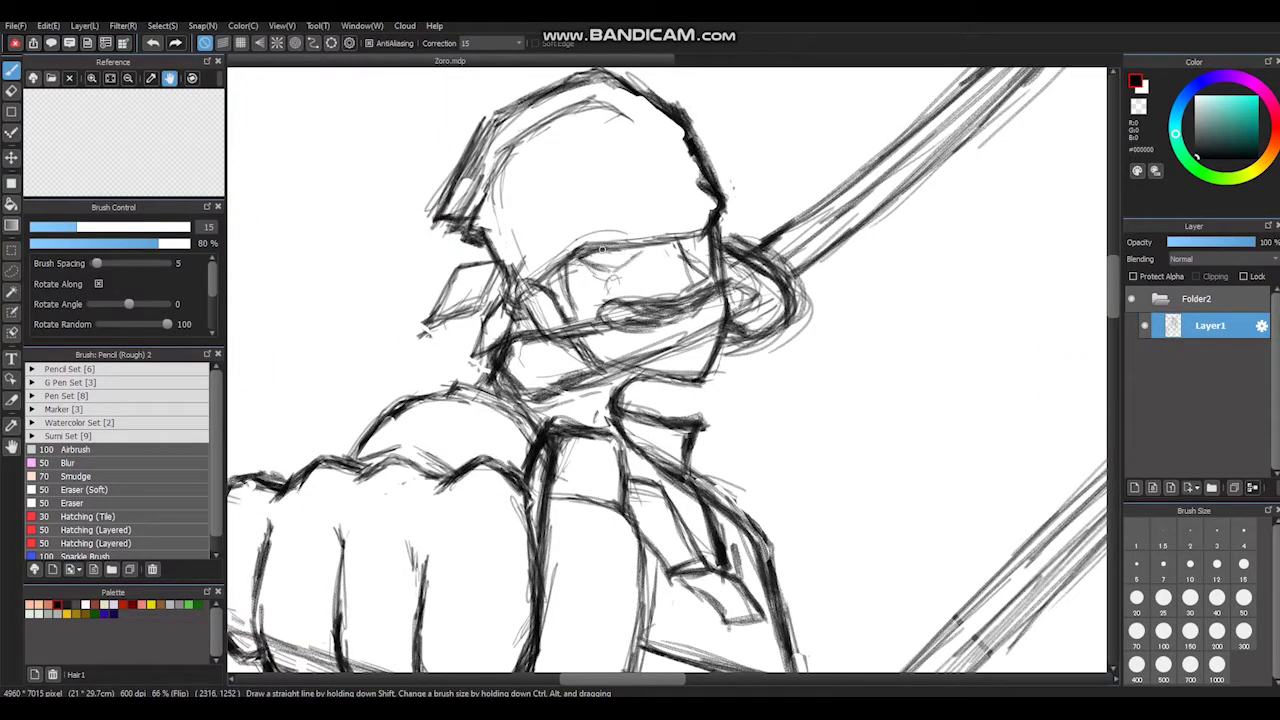
scroll(670, 348, "down", 3)
scroll(572, 262, "down", 3)
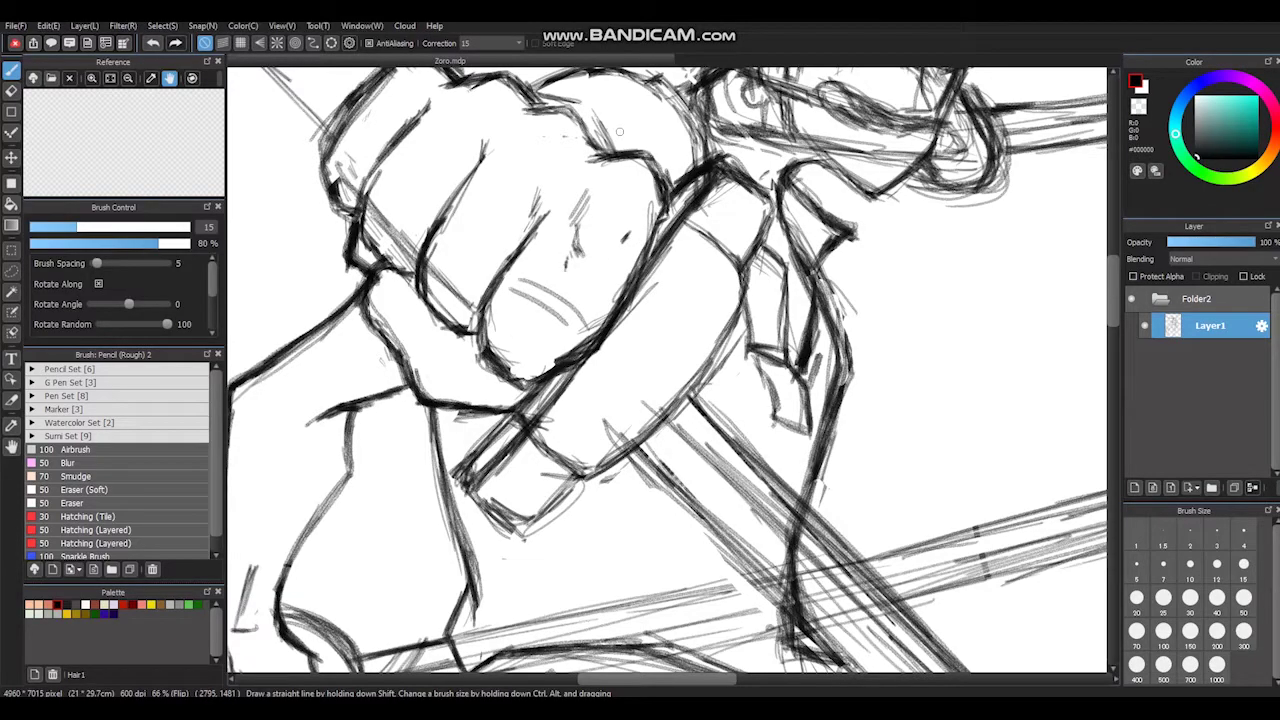
scroll(435, 203, "left", 3)
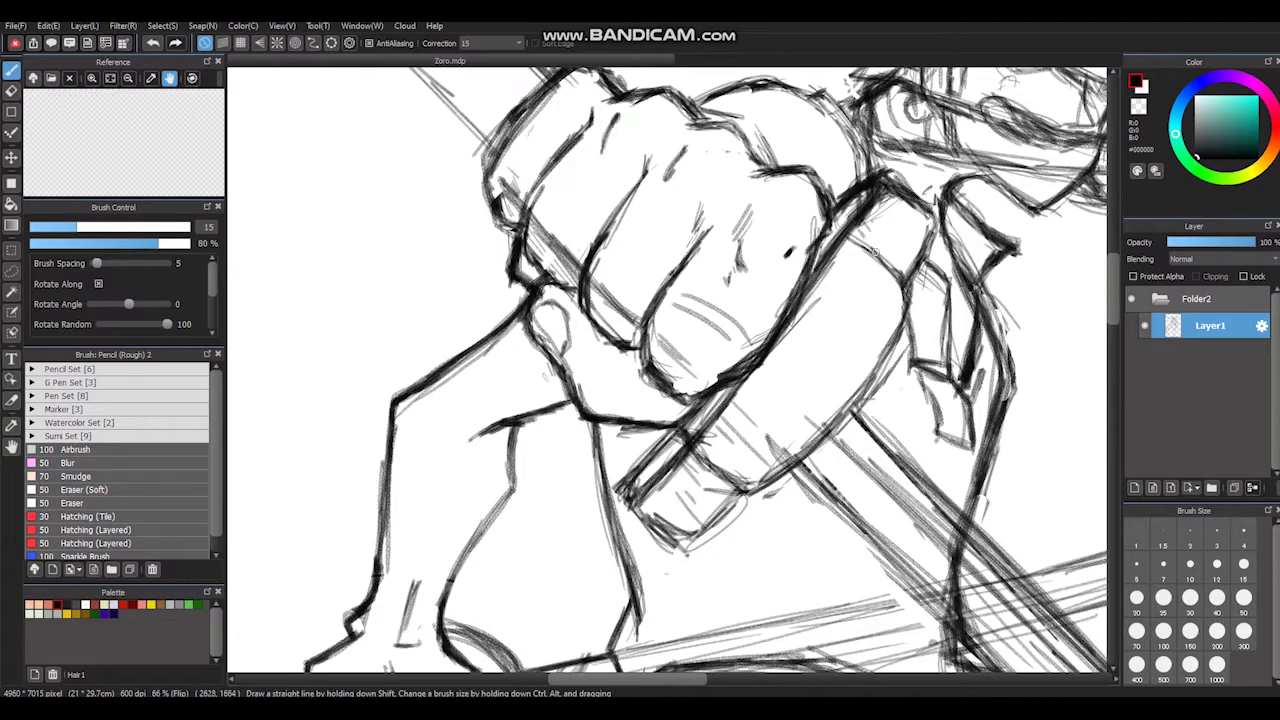
Step: Add crease lines to the lowered arm and torso, and sketch the collar at the base of the long diagonal blade
scroll(873, 250, "down", 3)
scroll(476, 230, "down", 2)
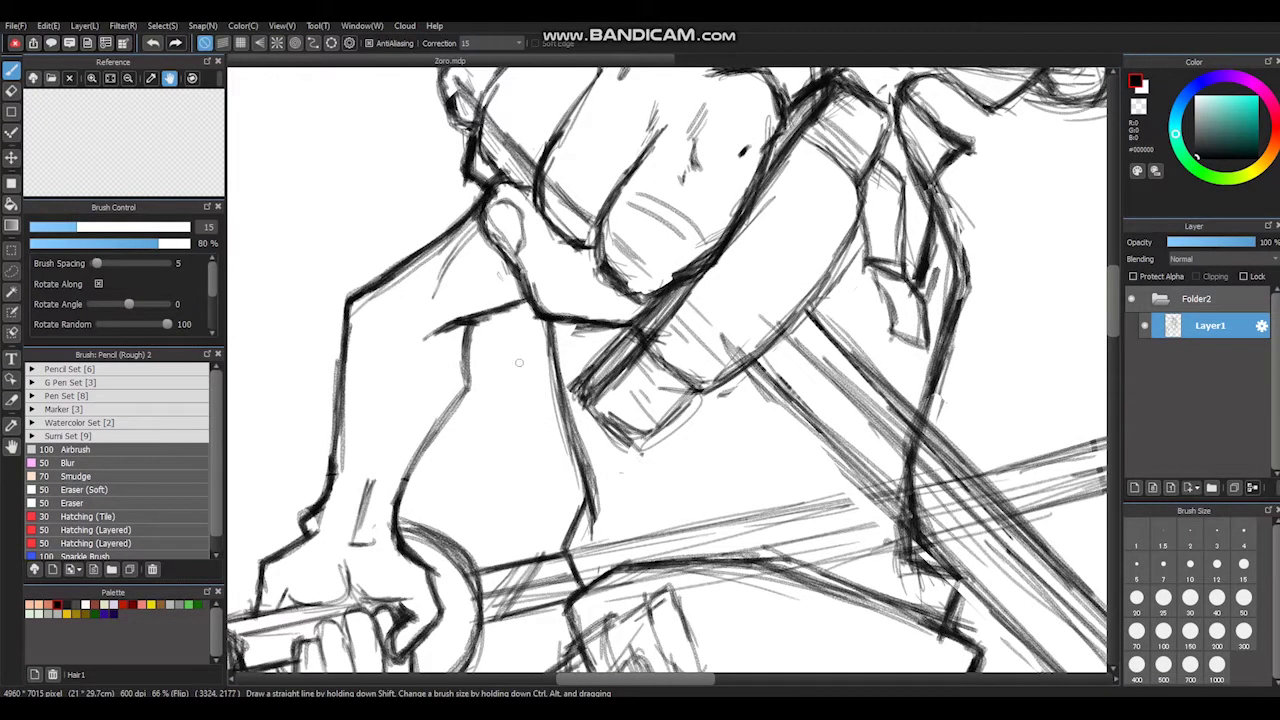
scroll(519, 362, "down", 3)
scroll(699, 197, "right", 2)
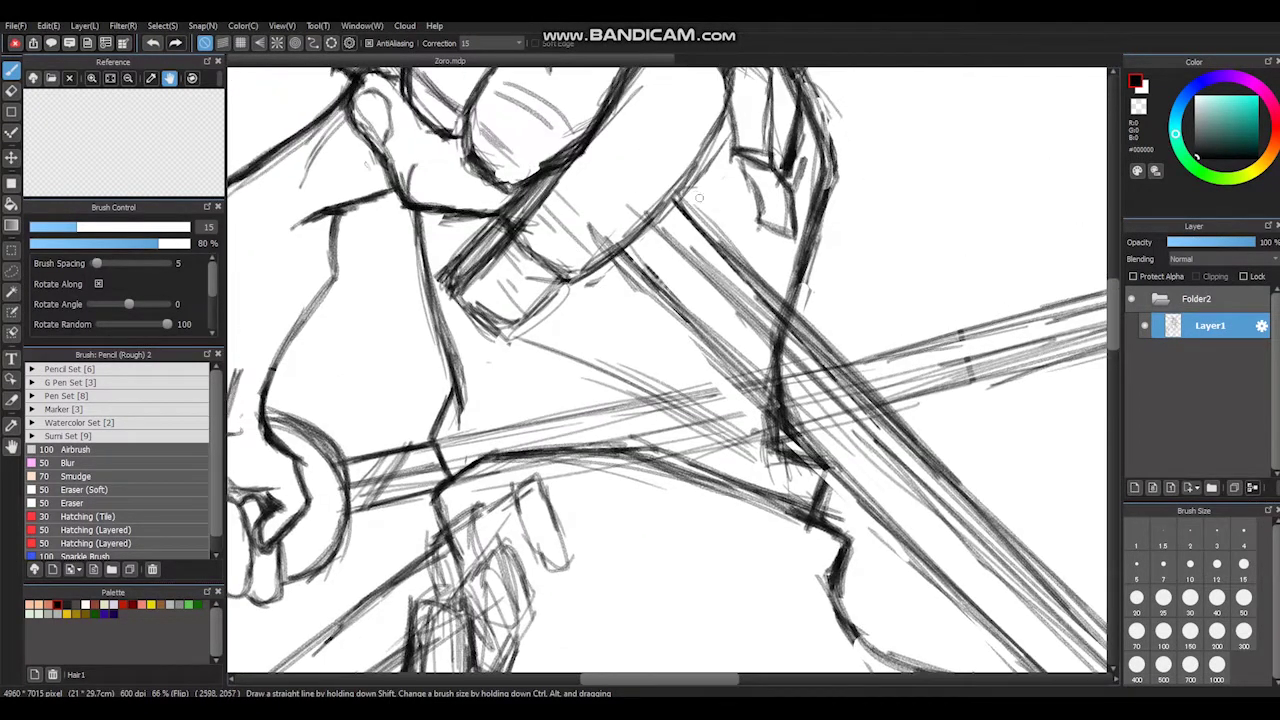
scroll(665, 260, "down", 3)
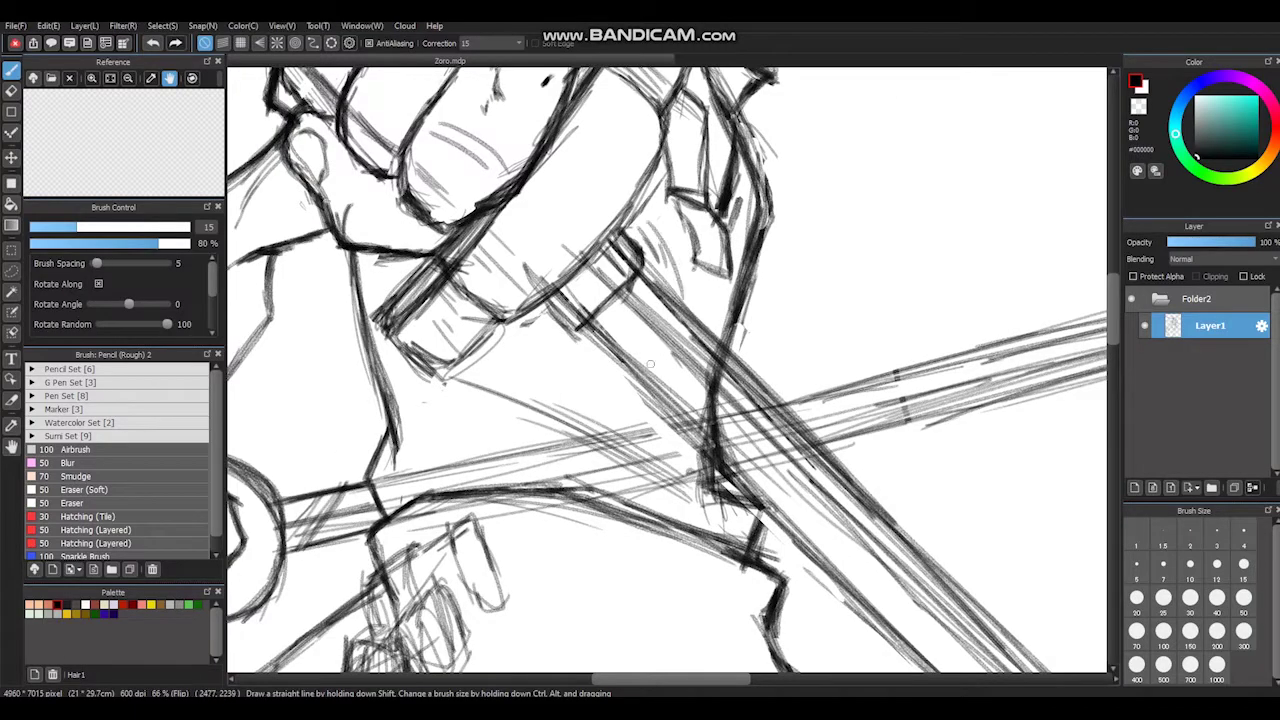
Step: Sketch two curved fold lines running across the waist sash
scroll(679, 405, "down", 2)
scroll(679, 405, "down", 3)
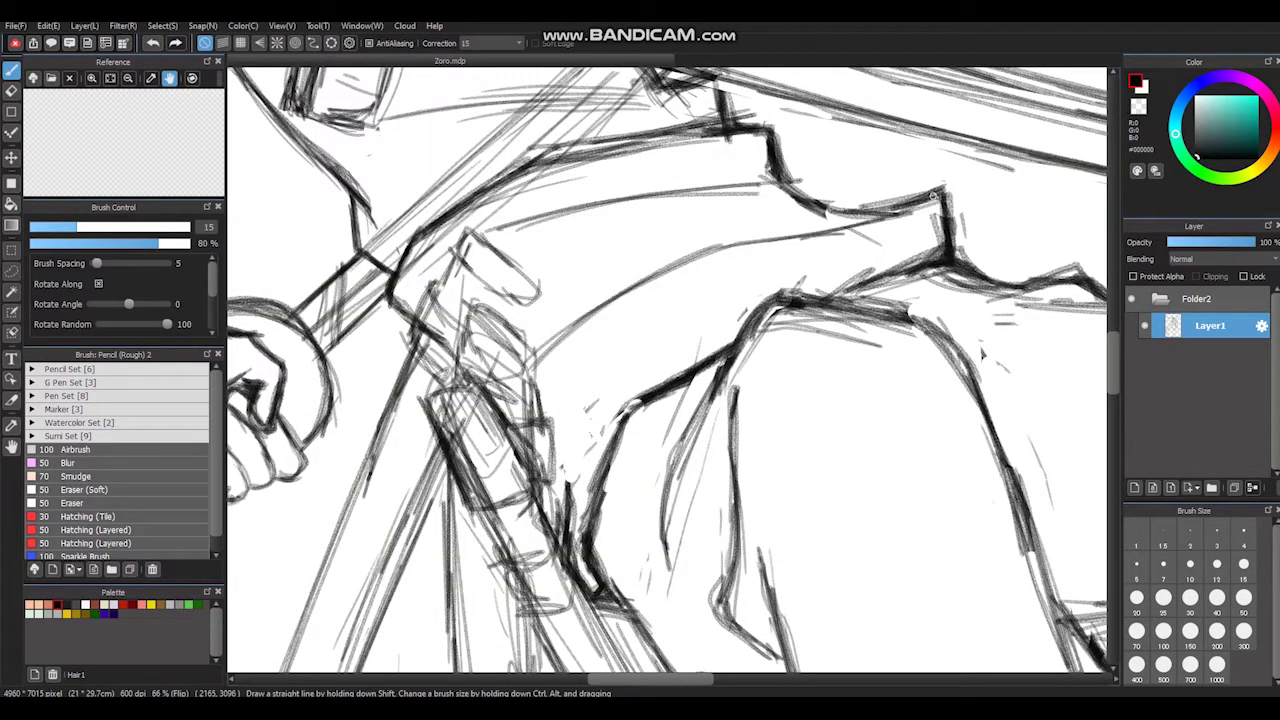
scroll(678, 281, "down", 3)
scroll(678, 281, "up", 2)
Step: Draw curved vertical band lines in pairs across the waist sash, following its folds
left_click_drag(617, 248, 614, 458)
left_click_drag(578, 312, 572, 482)
scroll(597, 252, "right", 2)
scroll(622, 370, "right", 2)
mouse_move(598, 258)
left_mouse_down()
mouse_move(606, 350)
mouse_move(650, 464)
left_mouse_up()
left_click_drag(640, 278, 676, 336)
mouse_move(660, 334)
left_mouse_down()
mouse_move(700, 420)
mouse_move(700, 478)
left_mouse_up()
left_click_drag(728, 426, 740, 498)
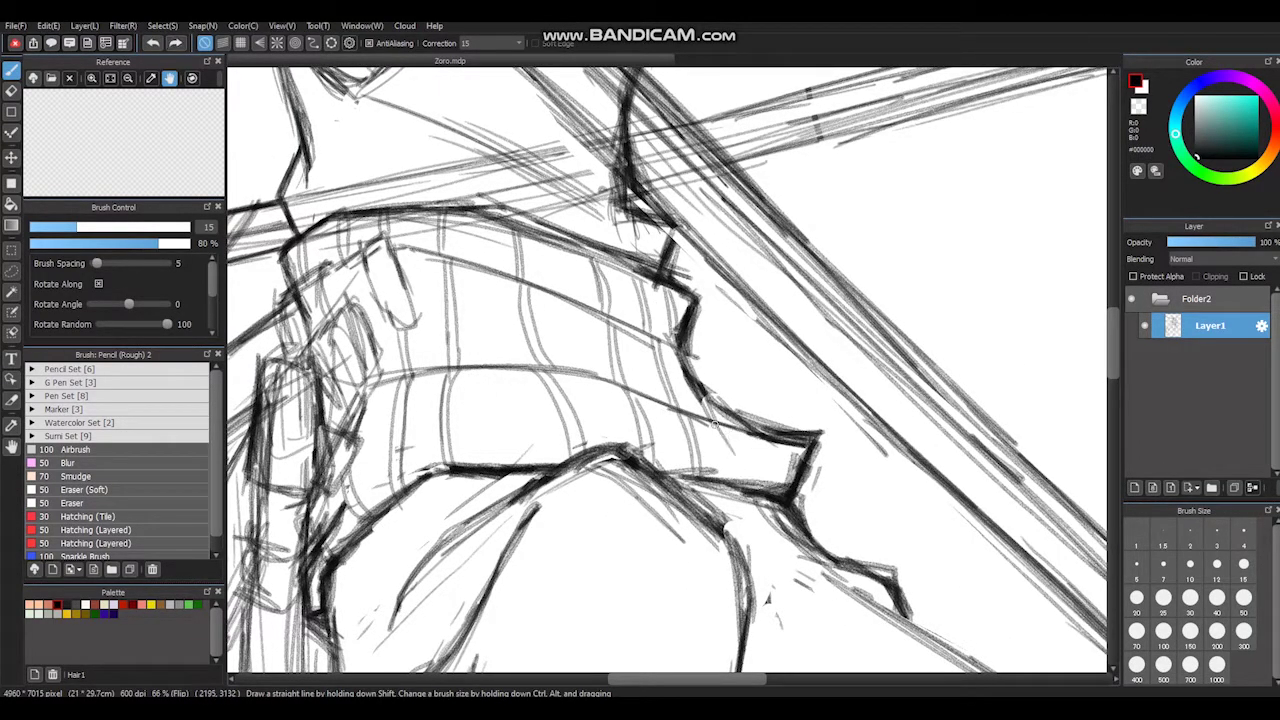
scroll(716, 458, "down", 5)
scroll(716, 458, "up", 4)
scroll(716, 458, "down", 4)
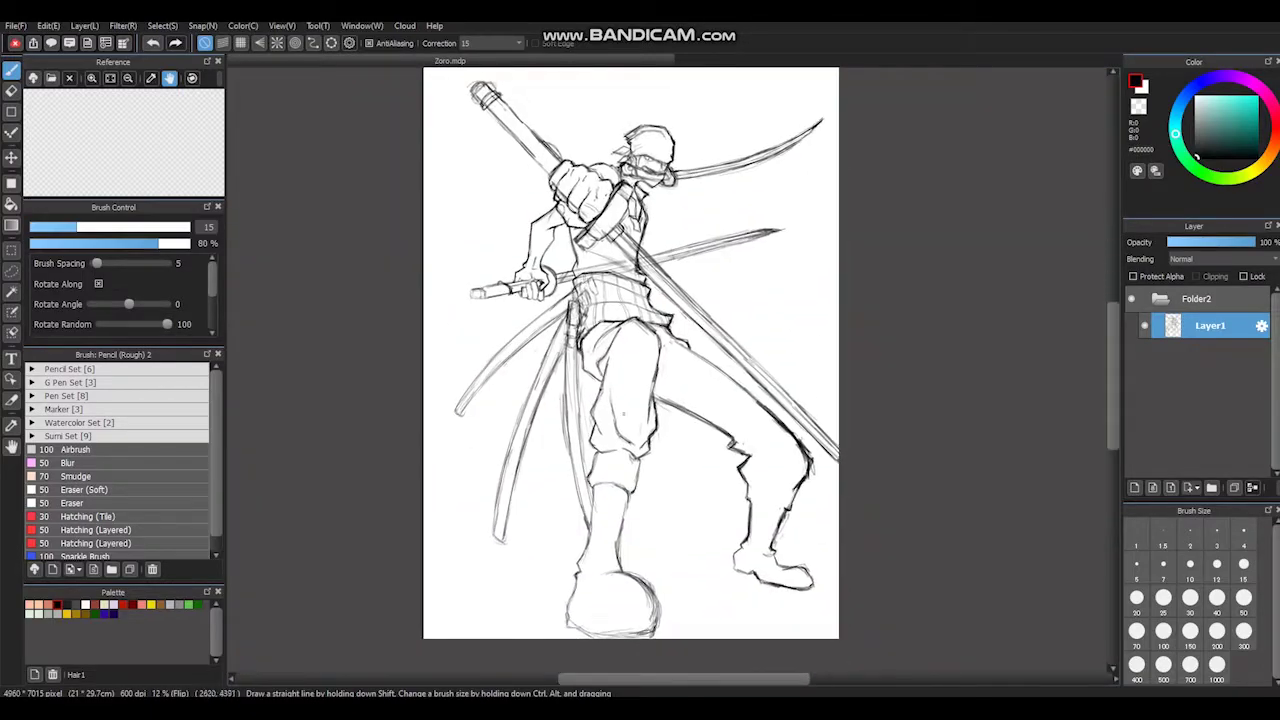
scroll(656, 110, "up", 4)
mouse_move(400, 214)
left_mouse_down()
mouse_move(971, 428)
mouse_move(390, 330)
left_mouse_up()
key("ctrl+t")
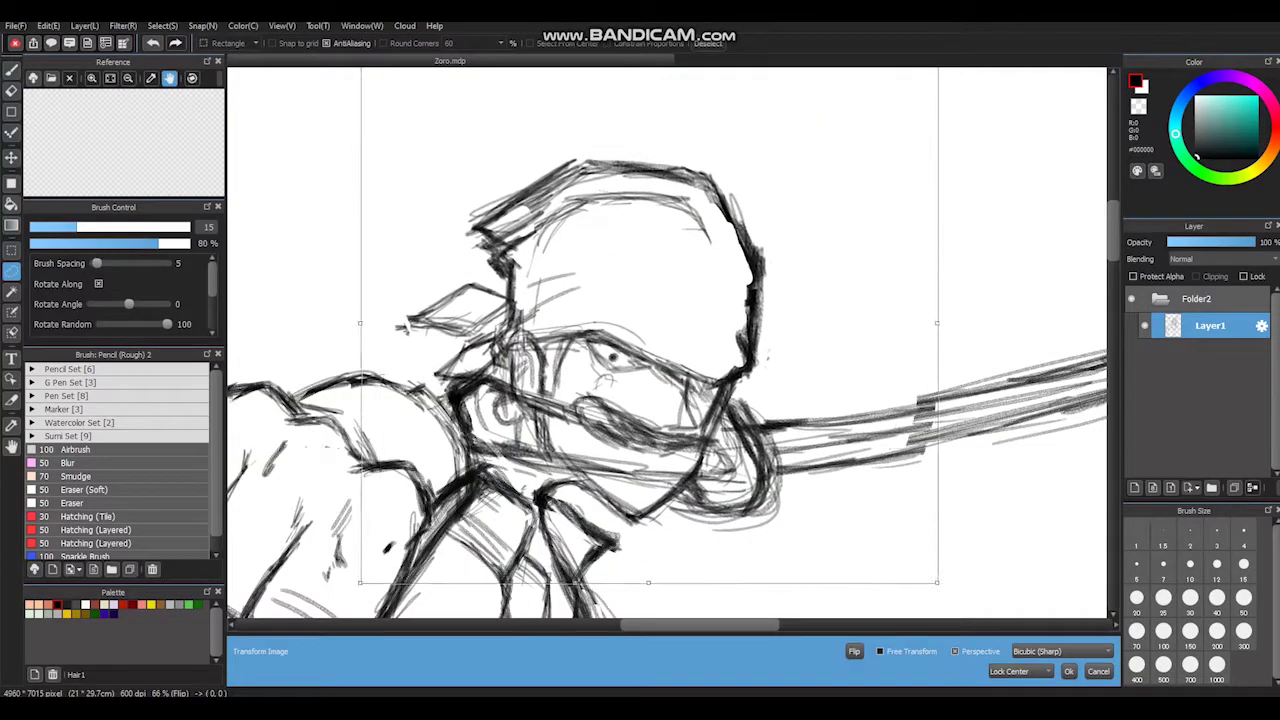
key("Escape")
scroll(668, 340, "down", 3)
scroll(668, 340, "up", 2)
left_click_drag(600, 150, 930, 460)
key("ctrl+t")
key("Escape")
key("b")
Step: Sketch a criss-cross wrap pattern along the raised sword's hilt, from the end cap to the fist
scroll(466, 116, "down", 3)
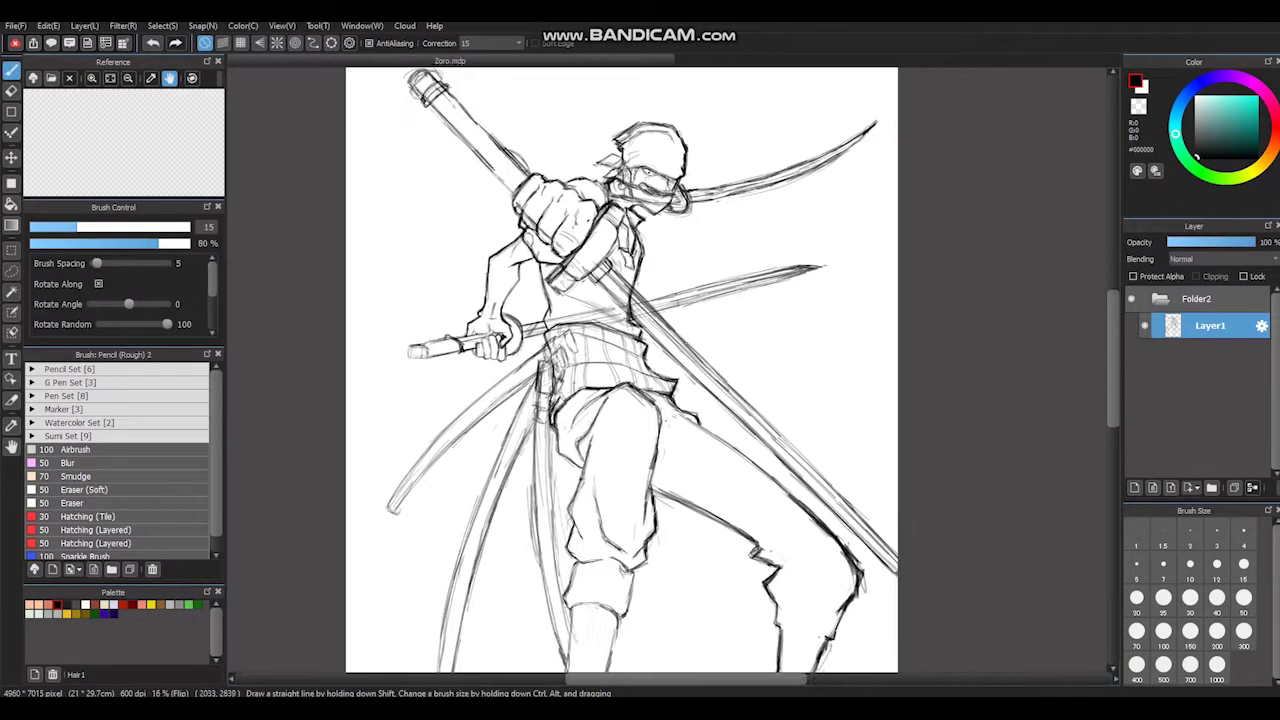
scroll(466, 116, "up", 4)
mouse_move(500, 250)
left_mouse_down()
mouse_move(500, 500)
mouse_move(390, 557)
left_mouse_up()
key("e")
scroll(503, 497, "down", 4)
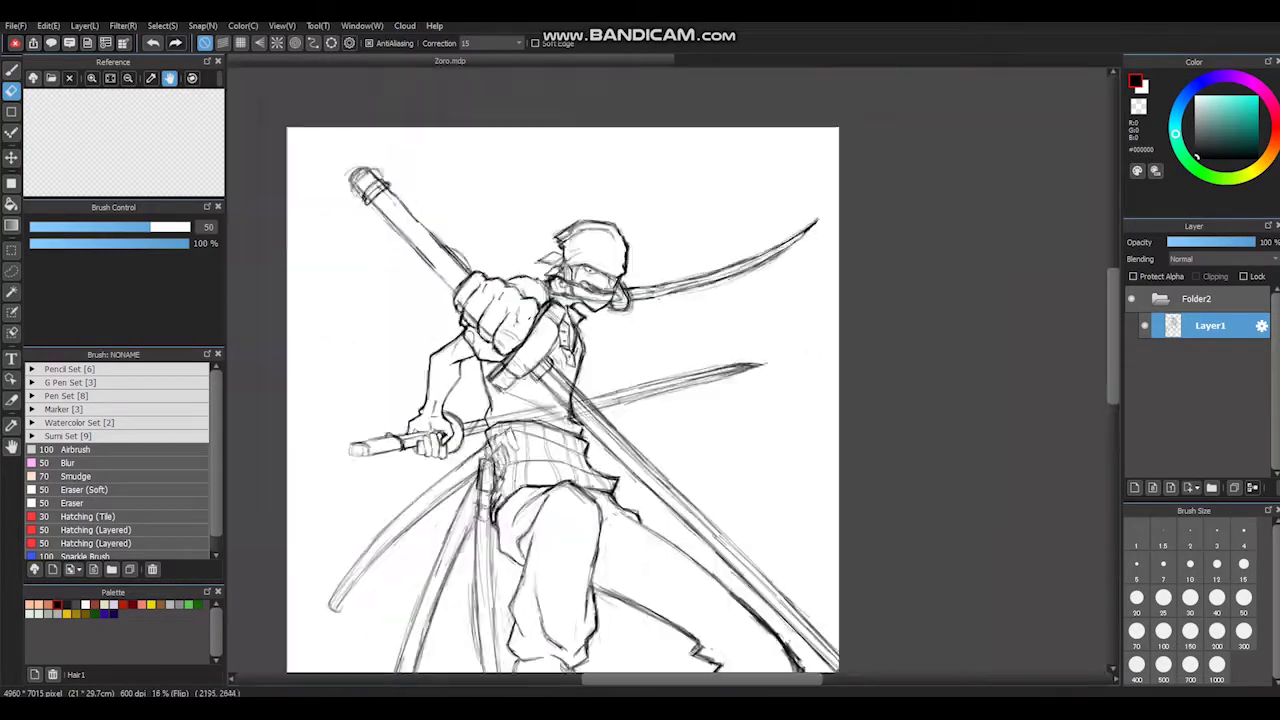
key("b")
scroll(497, 417, "up", 3)
scroll(496, 417, "down", 2)
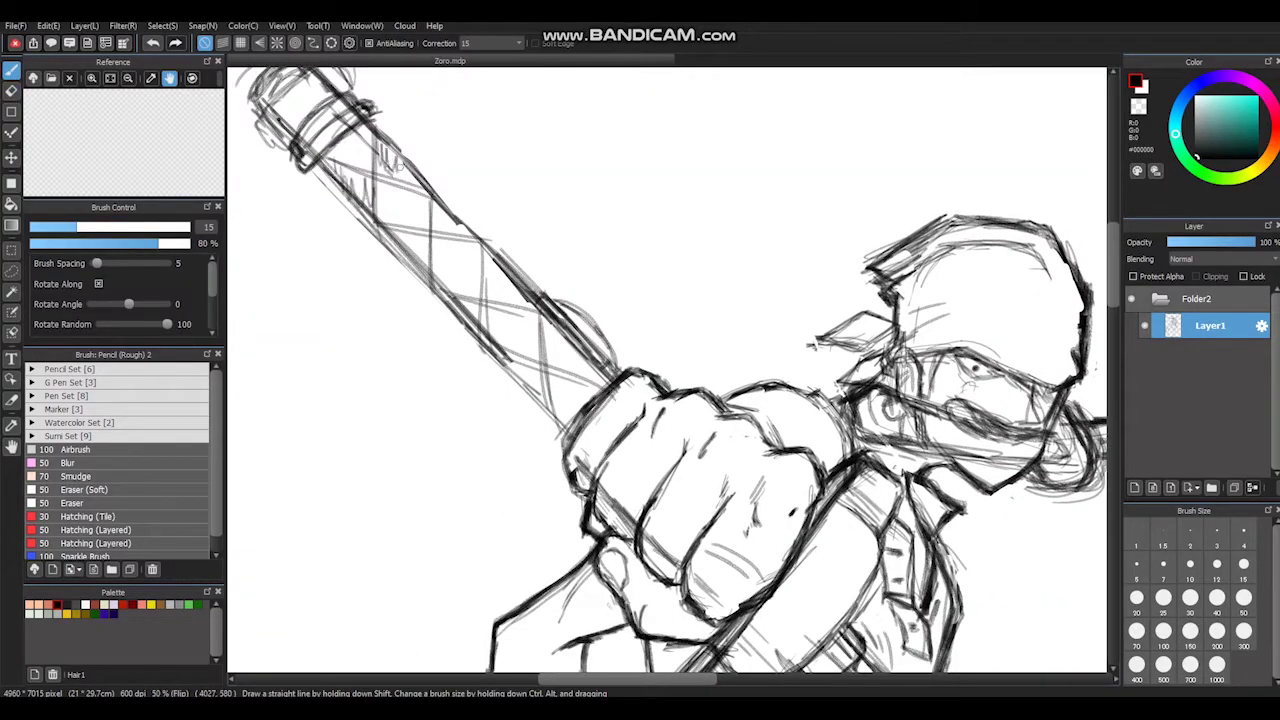
Step: Finish the wrap strokes on the raised sword's hilt and reposition the whole sketch on the canvas with Transform
mouse_move(557, 458)
left_mouse_down()
mouse_move(343, 351)
mouse_move(400, 108)
mouse_move(357, 379)
left_mouse_up()
scroll(357, 379, "down", 5)
key("ctrl+t")
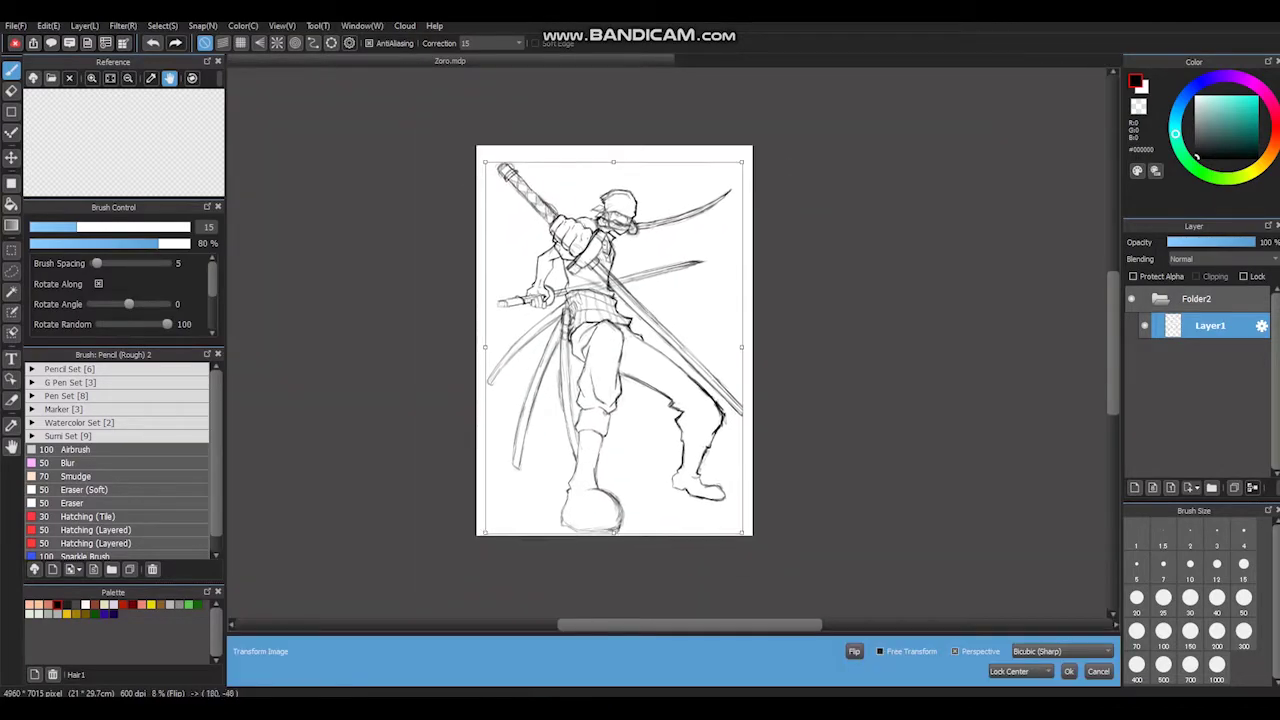
key("Escape")
scroll(550, 163, "up", 6)
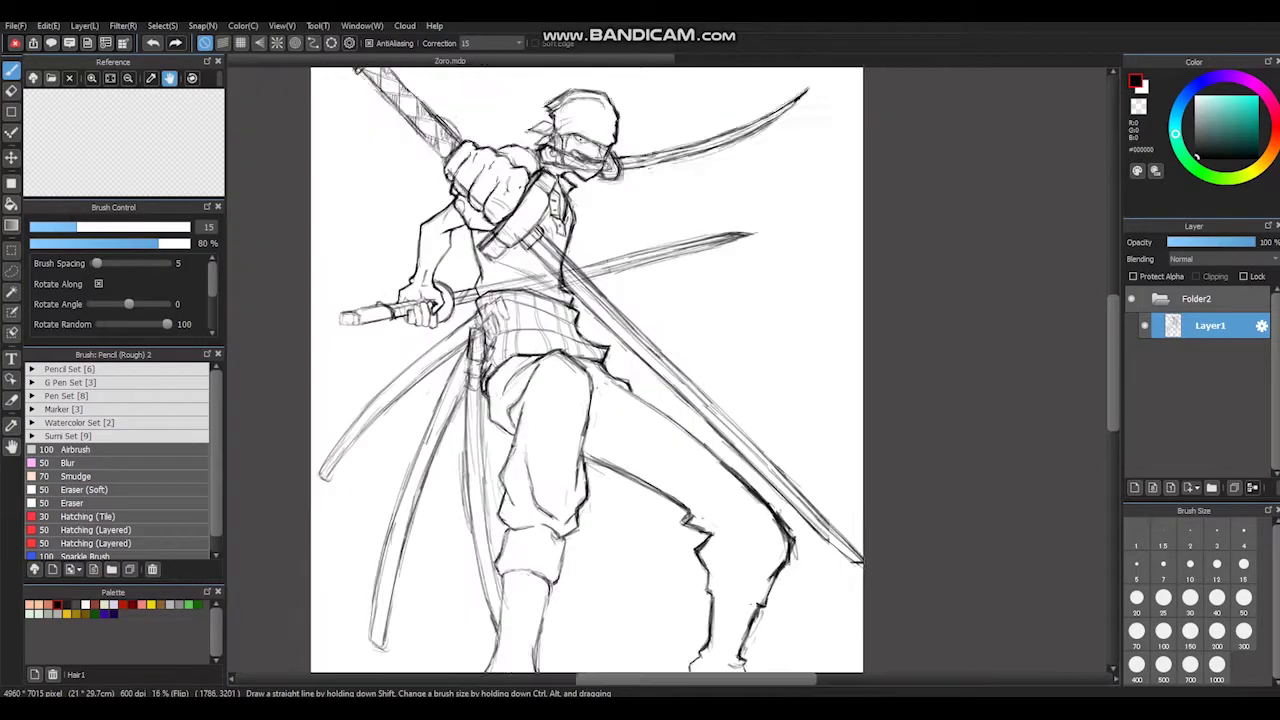
Step: On the new layer above the faded sketch, trace the jaw, chin, neck line and sideburn in dark pencil
scroll(593, 321, "up", 2)
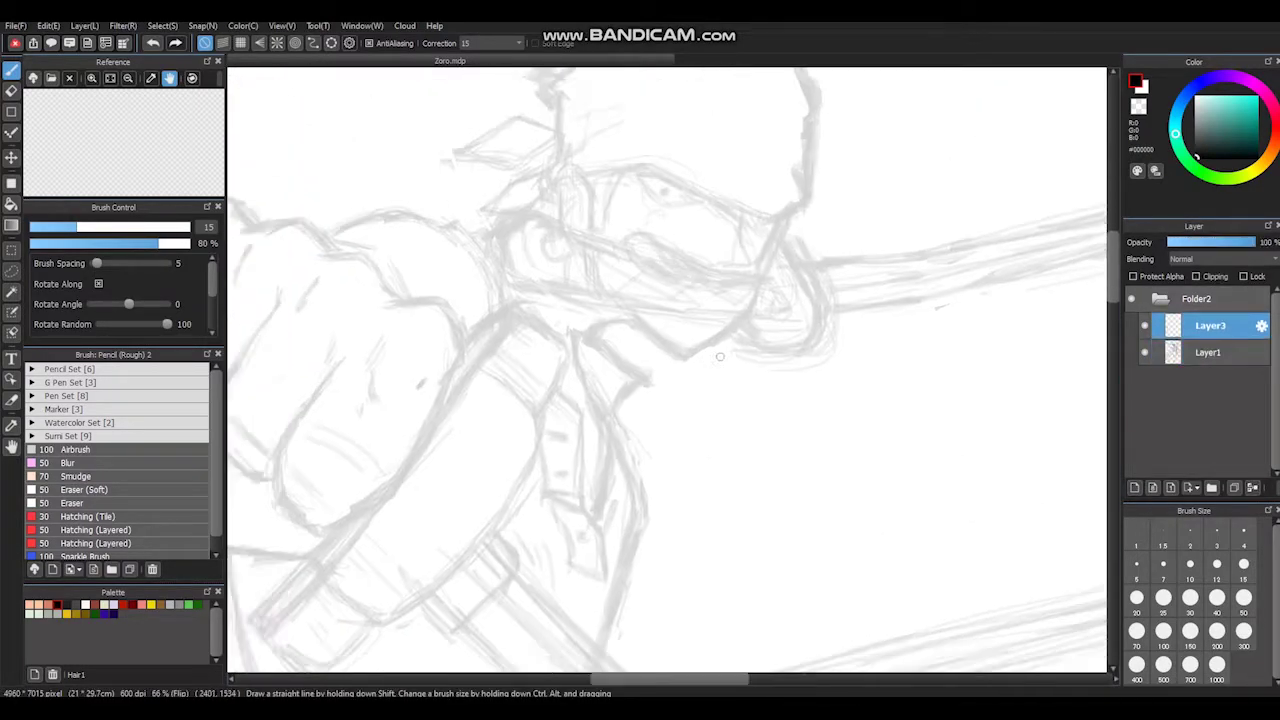
mouse_move(727, 147)
left_mouse_down()
mouse_move(726, 255)
mouse_move(657, 309)
mouse_move(700, 251)
mouse_move(553, 222)
left_mouse_up()
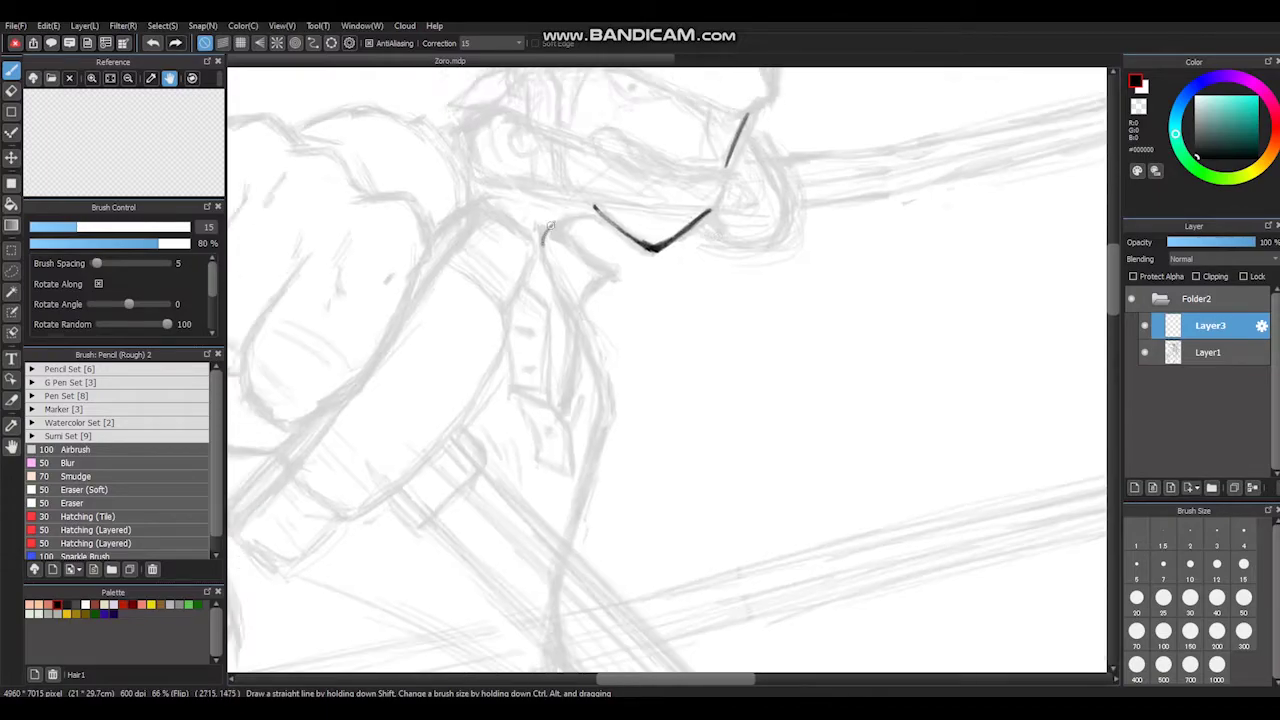
left_click_drag(549, 306, 540, 224)
left_click_drag(534, 162, 543, 197)
left_click_drag(553, 298, 566, 338)
left_click_drag(389, 245, 422, 286)
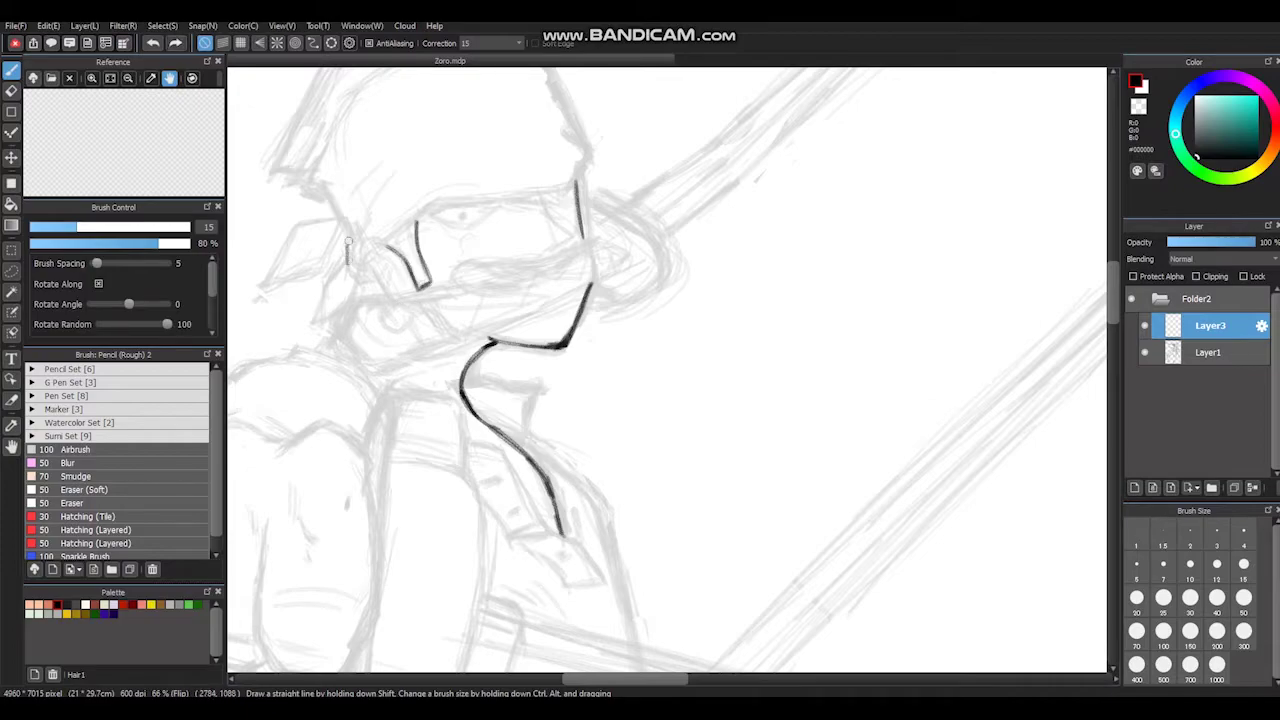
Step: Trace the bandana's outline and lower edge around the forehead and back of the head
mouse_move(430, 205)
left_mouse_down()
mouse_move(558, 186)
mouse_move(560, 230)
mouse_move(500, 200)
left_mouse_up()
mouse_move(430, 258)
left_mouse_down()
mouse_move(490, 147)
mouse_move(483, 192)
left_mouse_up()
key("ctrl+z")
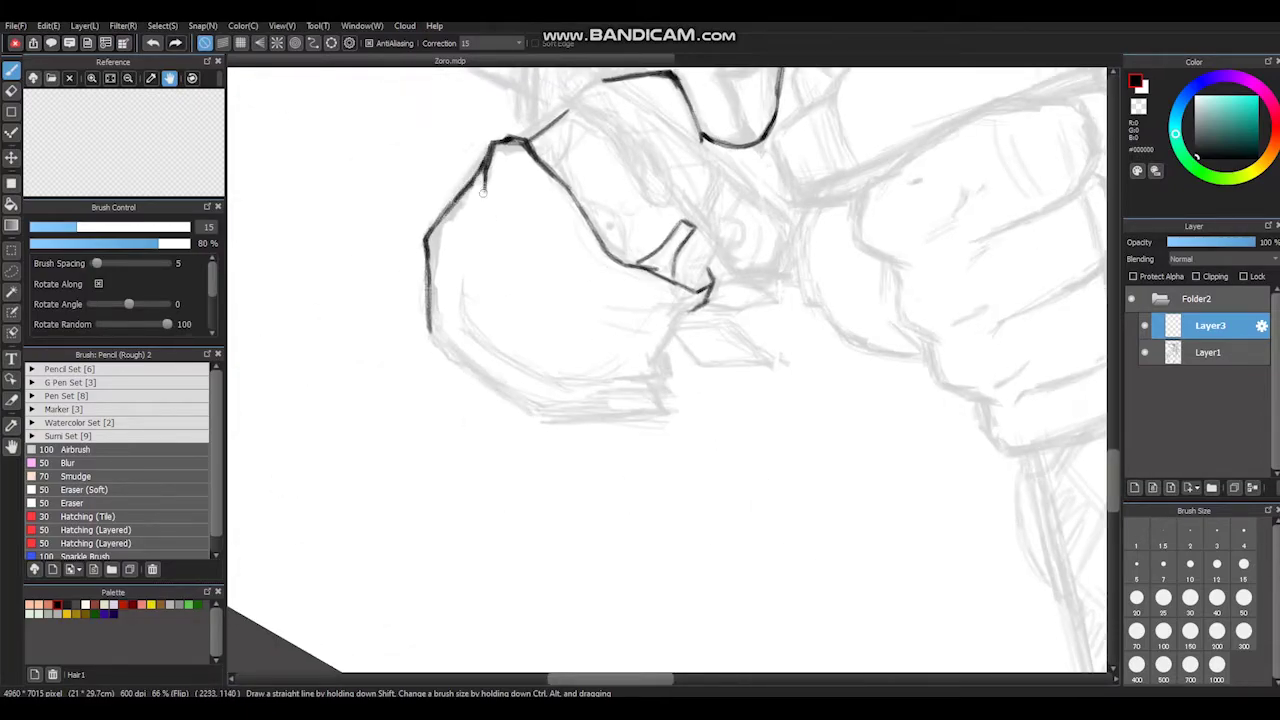
key("Home")
mouse_move(585, 185)
left_mouse_down()
mouse_move(528, 302)
mouse_move(574, 276)
mouse_move(560, 305)
left_mouse_up()
mouse_move(585, 242)
left_mouse_down()
mouse_move(572, 320)
mouse_move(552, 160)
left_mouse_up()
Step: Trace the eye details and the upper and lower edges of the open mouth
left_click_drag(688, 200, 658, 188)
mouse_move(658, 188)
left_mouse_down()
mouse_move(577, 210)
mouse_move(792, 142)
left_mouse_up()
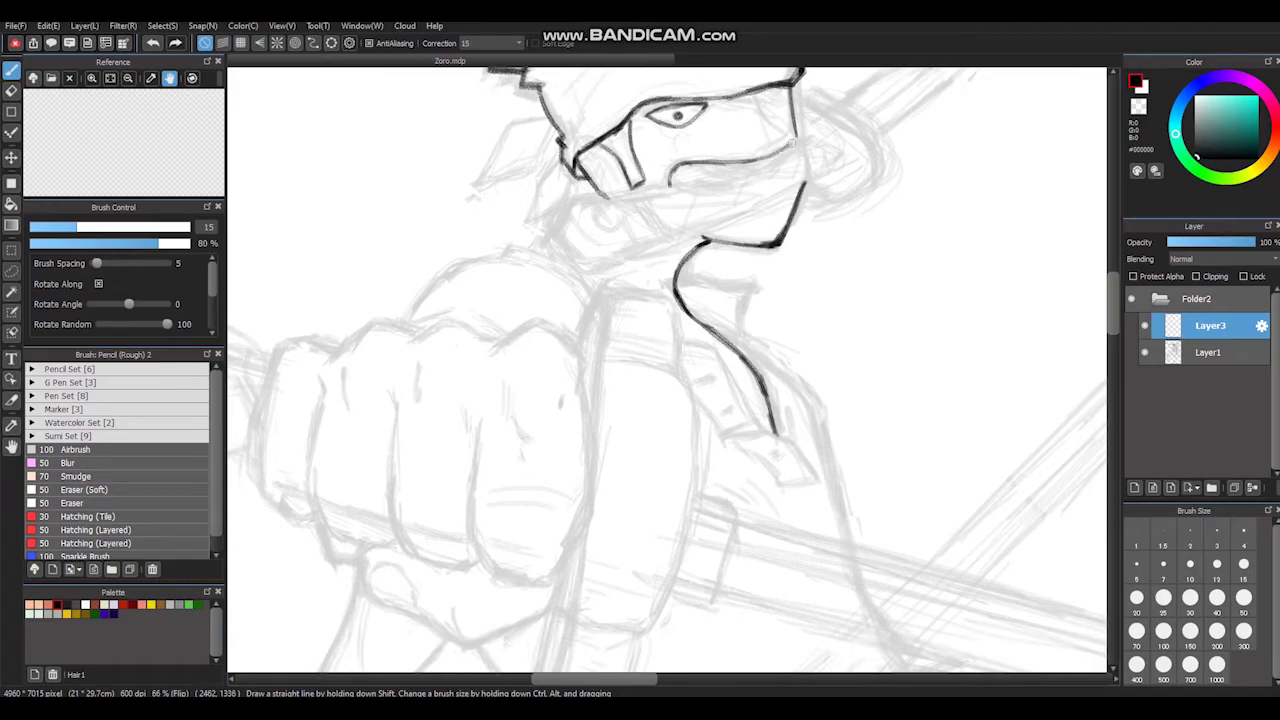
left_click_drag(680, 195, 798, 142)
scroll(667, 370, "down", 2)
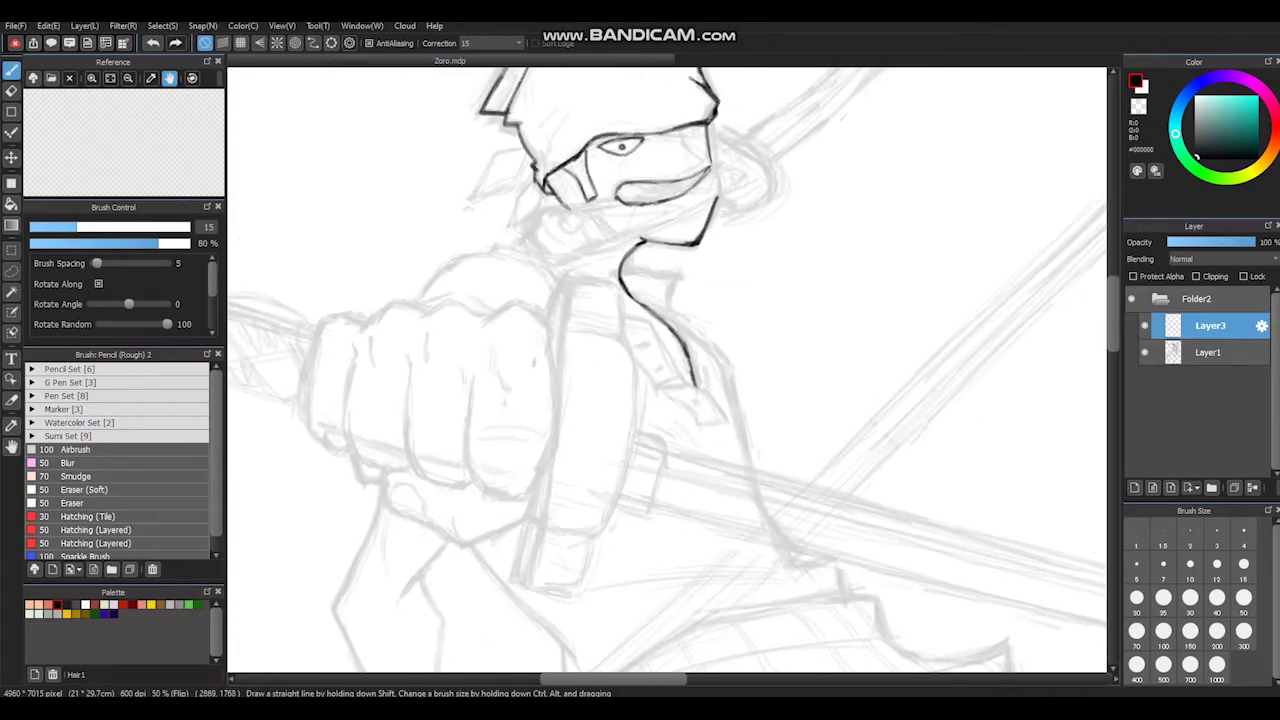
Step: Trace the mouth-held sword's hilt, end cap and curved guard, plus the shirt collar below the chin
left_click_drag(566, 252, 613, 248)
mouse_move(455, 252)
left_mouse_down()
mouse_move(463, 260)
mouse_move(512, 190)
left_mouse_up()
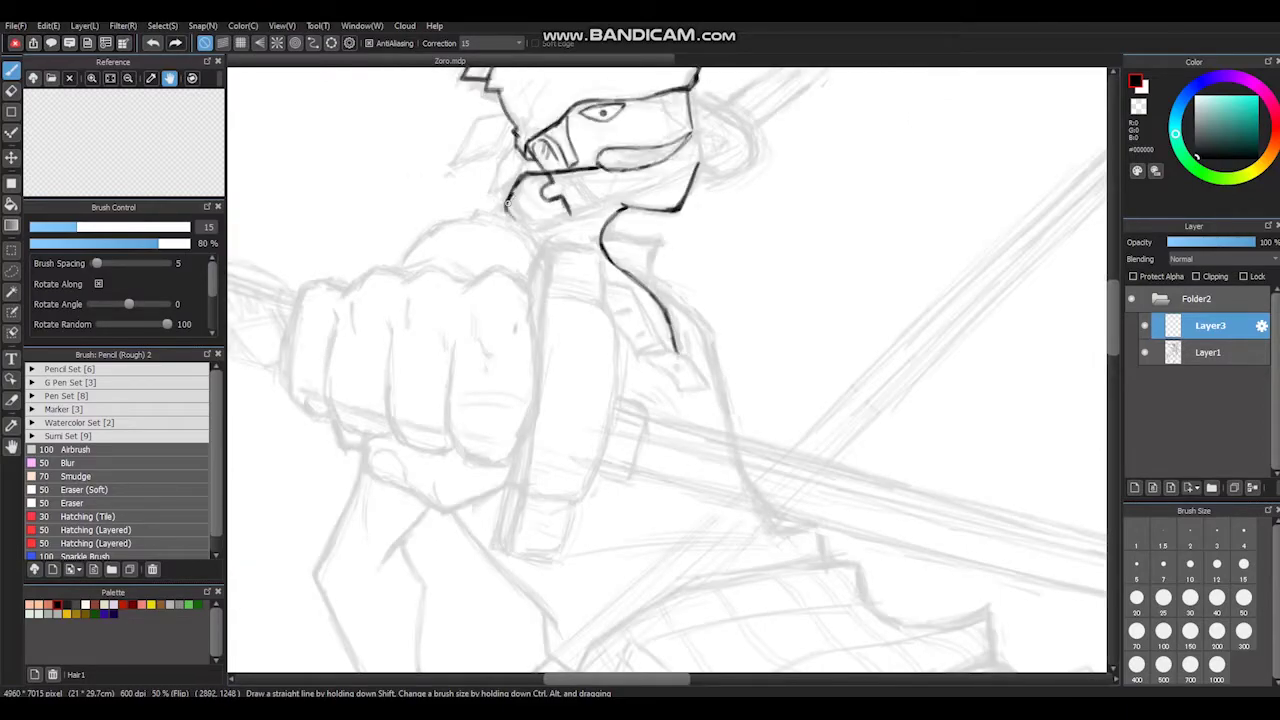
mouse_move(568, 221)
left_mouse_down()
mouse_move(614, 160)
mouse_move(730, 101)
mouse_move(720, 260)
left_mouse_up()
mouse_move(745, 218)
left_mouse_down()
mouse_move(728, 260)
mouse_move(738, 292)
left_mouse_up()
mouse_move(714, 204)
left_mouse_down()
mouse_move(750, 294)
mouse_move(515, 306)
mouse_move(464, 99)
mouse_move(520, 170)
mouse_move(558, 188)
mouse_move(534, 240)
mouse_move(557, 290)
left_mouse_up()
mouse_move(534, 166)
left_mouse_down()
mouse_move(536, 140)
mouse_move(544, 267)
left_mouse_up()
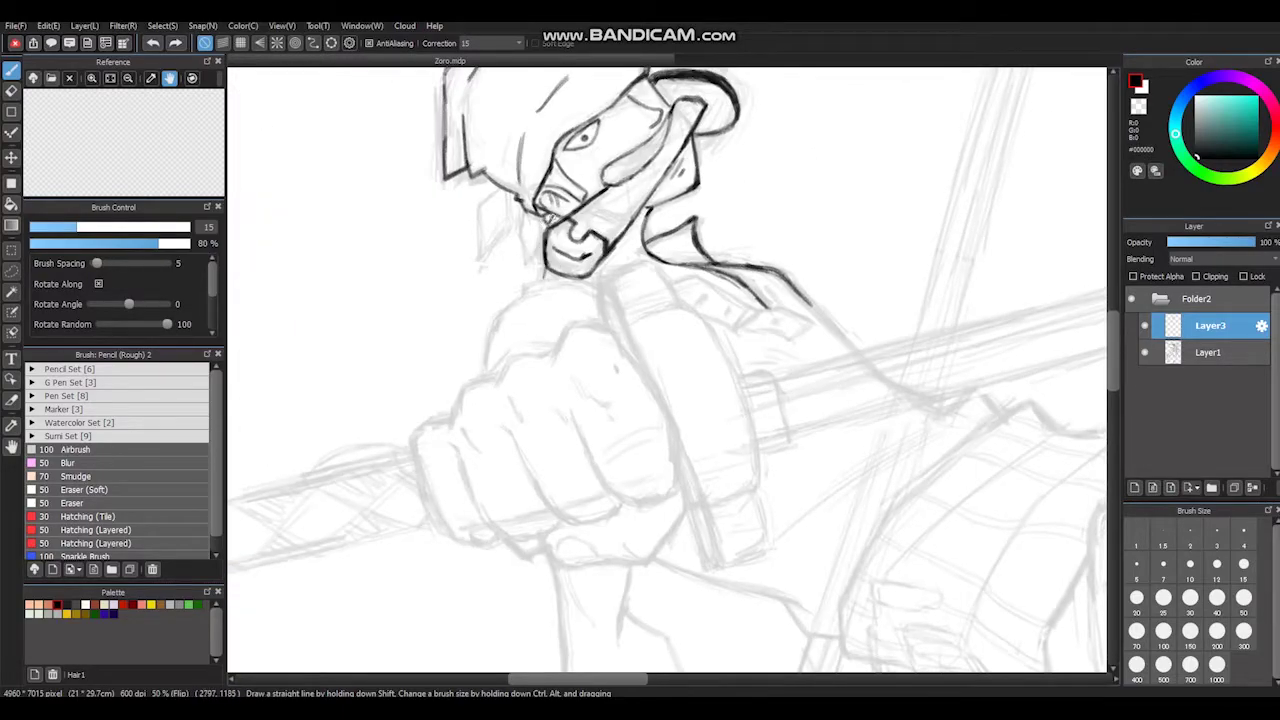
Step: Trace the shoulder behind the fist, the knuckle ridge and the outline of the finger nearest the sword guard
mouse_move(520, 307)
left_mouse_down()
mouse_move(540, 200)
mouse_move(485, 240)
mouse_move(555, 185)
left_mouse_up()
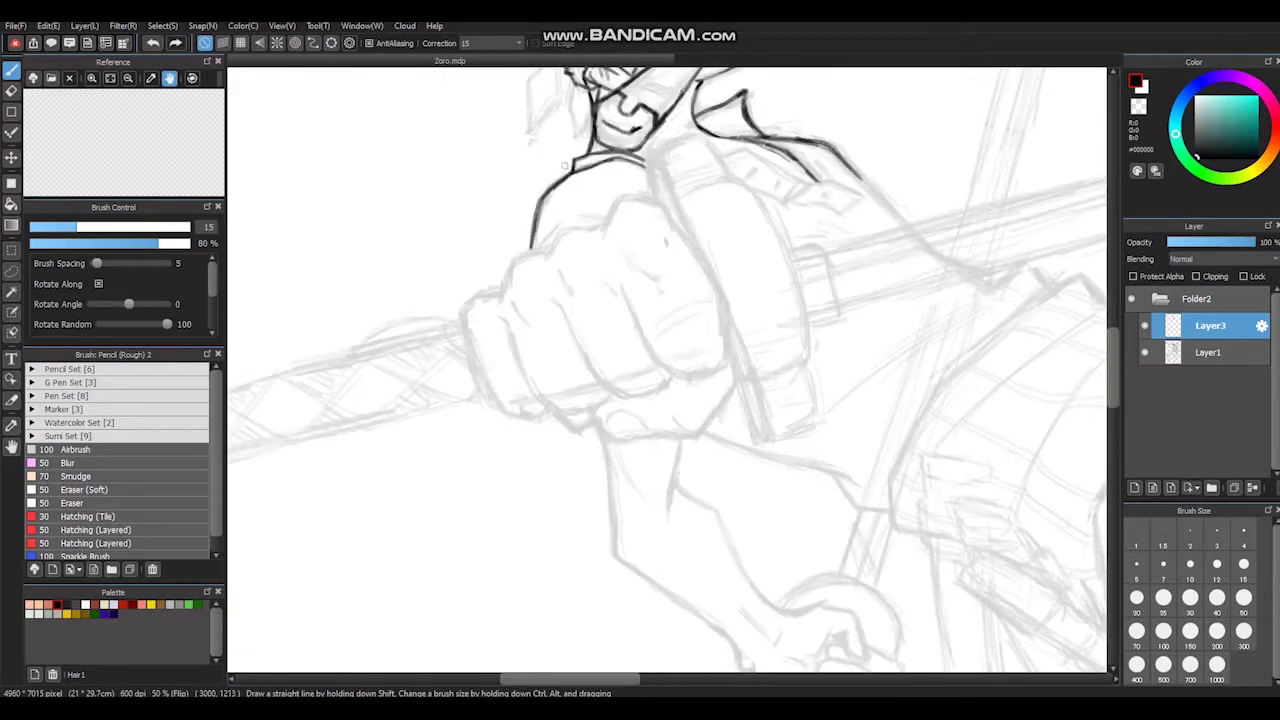
mouse_move(661, 207)
left_mouse_down()
mouse_move(690, 225)
mouse_move(718, 170)
mouse_move(723, 270)
left_mouse_up()
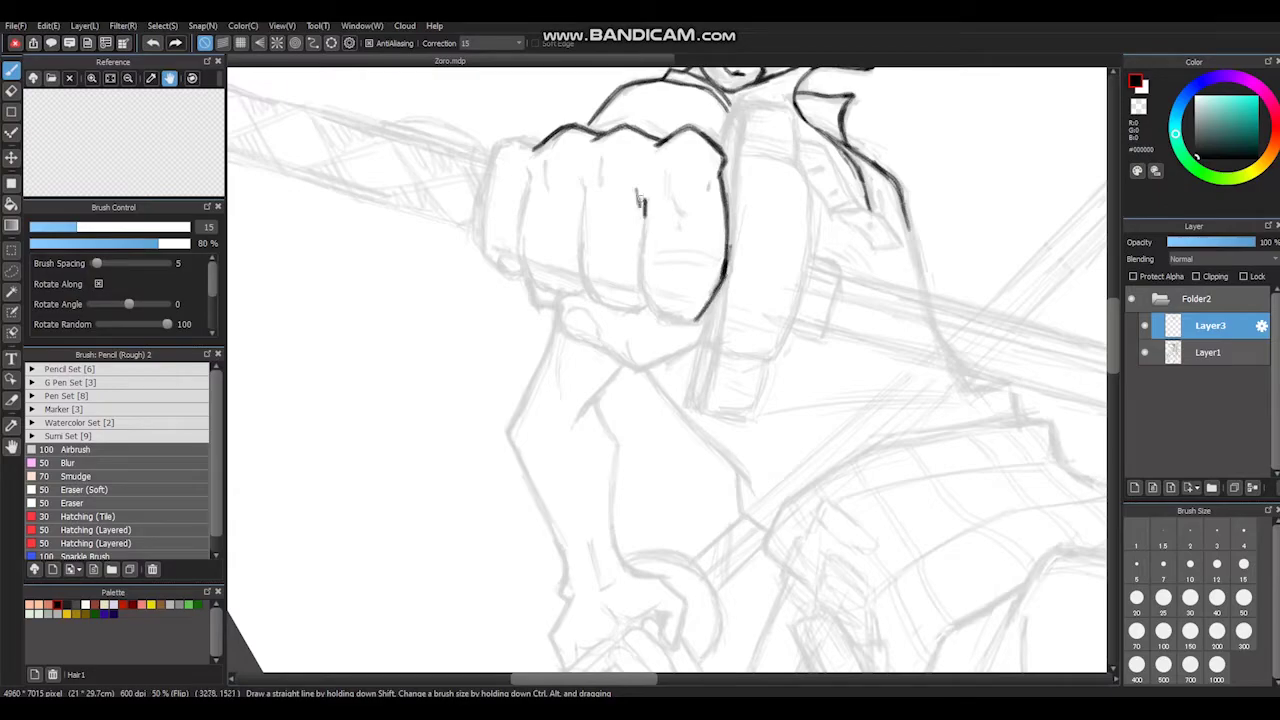
left_click_drag(655, 313, 640, 272)
key("h")
key("h")
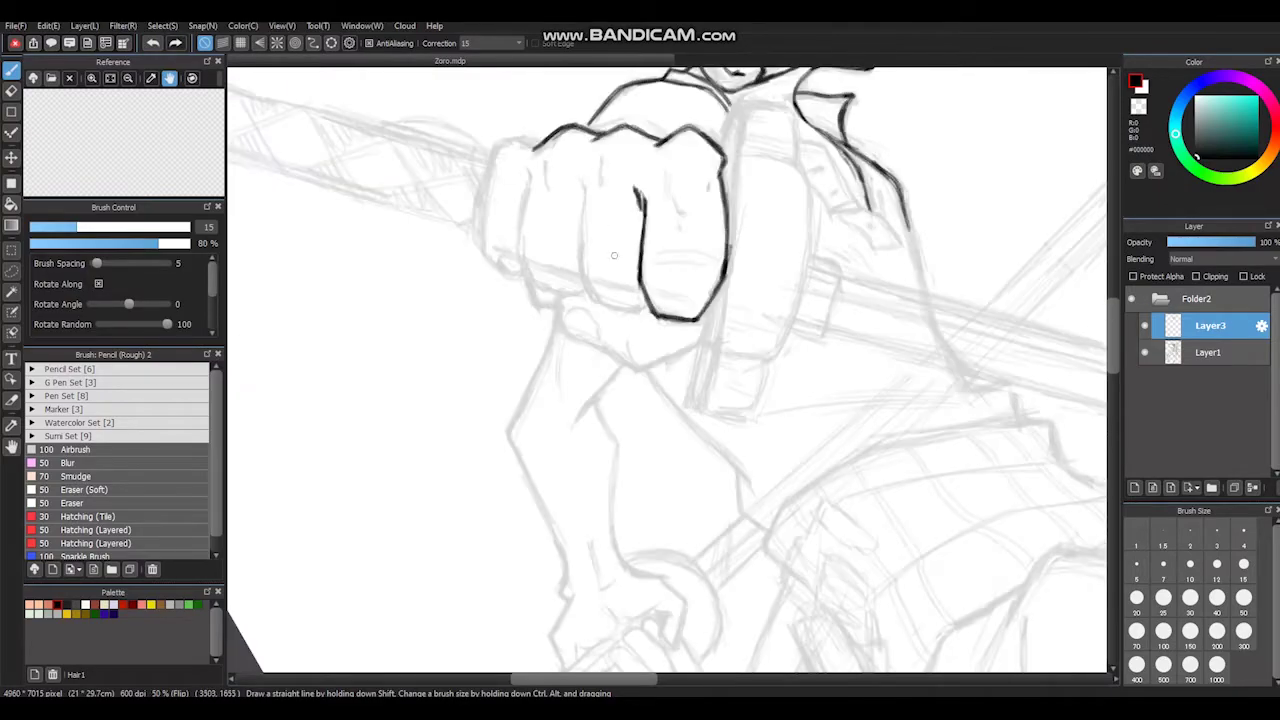
Step: Trace the fist's remaining fingers and thumb, with crease lines on the knuckles and finger segments
left_click_drag(689, 218, 695, 184)
key("h")
key("h")
mouse_move(660, 260)
left_mouse_down()
mouse_move(612, 212)
mouse_move(707, 230)
left_mouse_up()
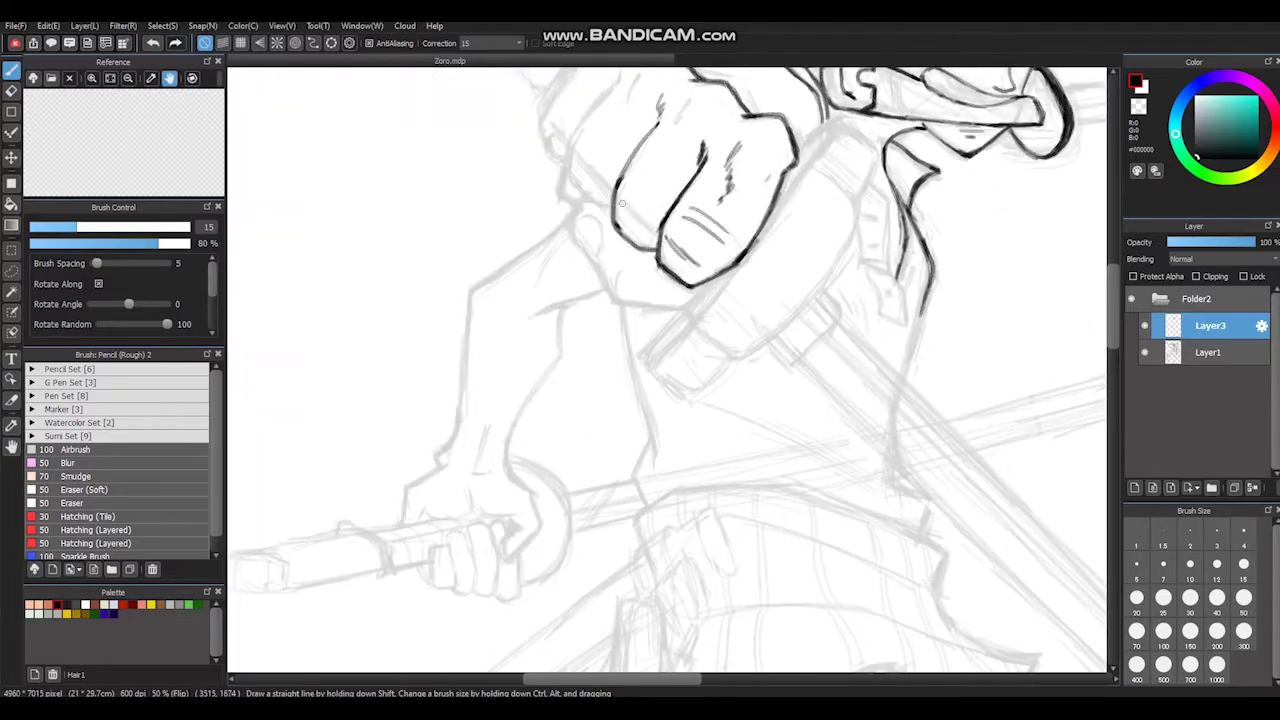
left_click_drag(631, 214, 492, 128)
mouse_move(431, 159)
left_mouse_down()
mouse_move(499, 168)
mouse_move(572, 265)
mouse_move(503, 289)
mouse_move(579, 305)
mouse_move(640, 445)
mouse_move(660, 400)
mouse_move(594, 401)
left_mouse_up()
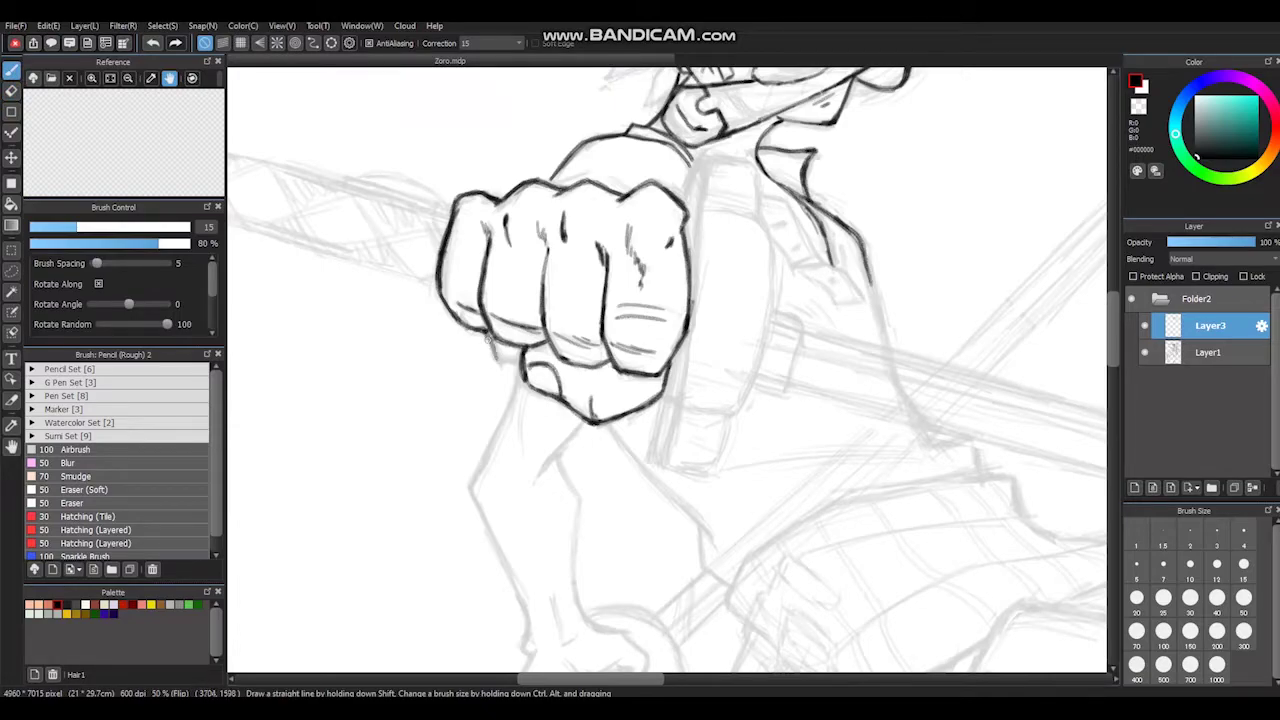
left_click_drag(634, 224, 519, 284)
left_click_drag(462, 237, 517, 285)
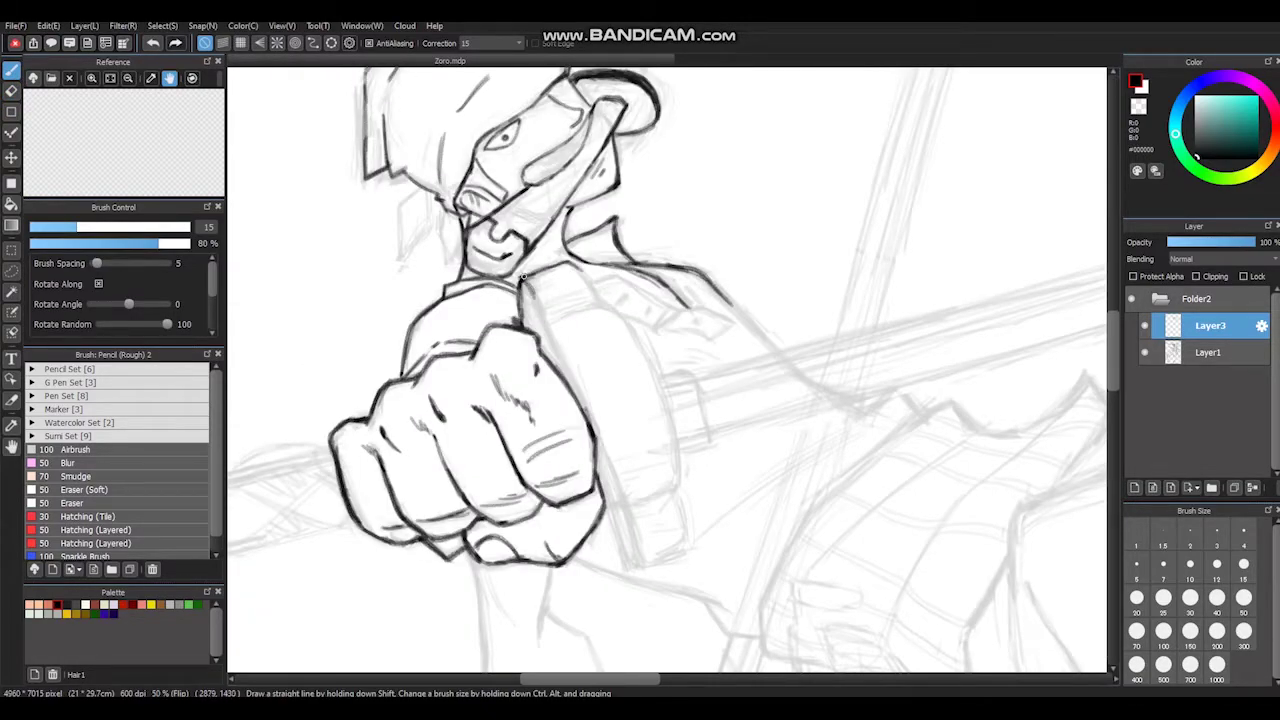
Step: Trace the large foreshortened guard of the raised sword beside the fist, including its inner edge and thickness
left_click_drag(548, 326, 598, 450)
left_click_drag(620, 500, 590, 318)
left_click_drag(590, 320, 570, 265)
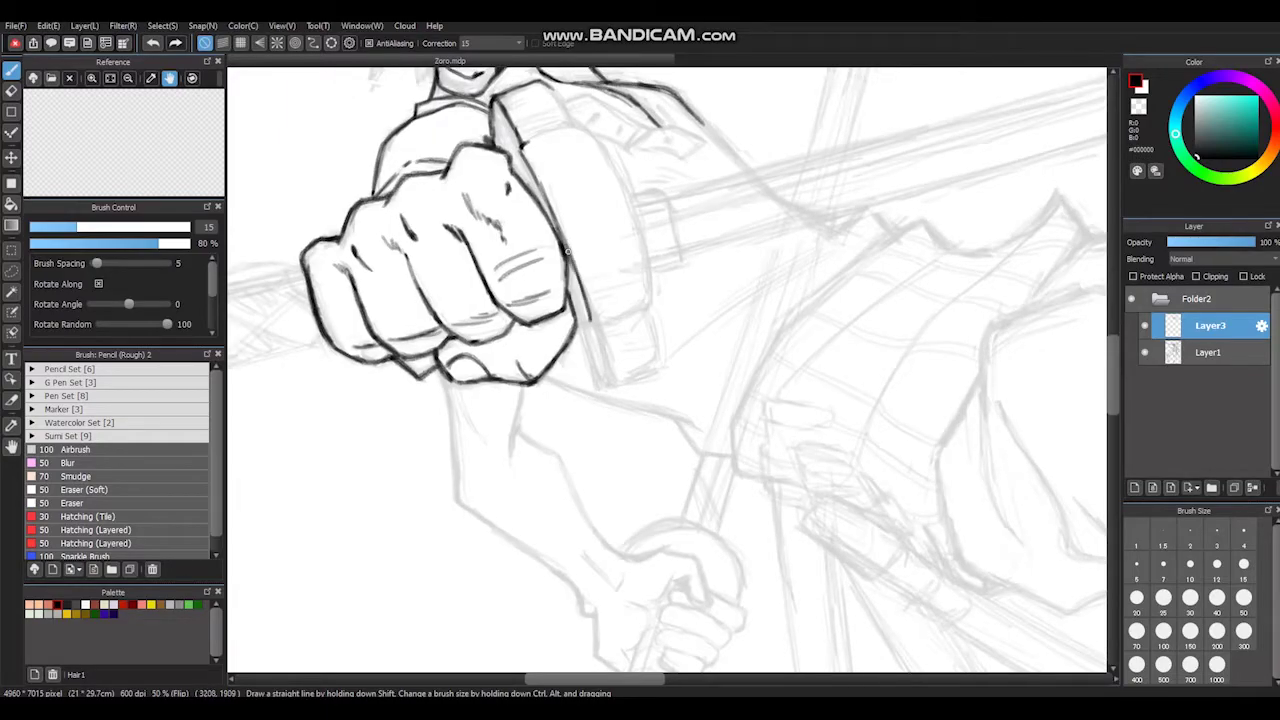
left_click_drag(674, 247, 600, 300)
left_click_drag(505, 355, 485, 278)
left_click_drag(540, 340, 574, 224)
left_click_drag(526, 262, 618, 196)
Step: Trace the lowered forearm, wrist, back of the hand and thumb, with tendon lines near the wrist
left_click_drag(600, 300, 640, 239)
left_click_drag(532, 246, 654, 192)
mouse_move(639, 239)
left_mouse_down()
mouse_move(700, 215)
mouse_move(725, 250)
mouse_move(713, 312)
mouse_move(587, 185)
mouse_move(537, 292)
left_mouse_up()
mouse_move(614, 278)
left_mouse_down()
mouse_move(678, 200)
mouse_move(608, 160)
mouse_move(618, 135)
mouse_move(569, 226)
mouse_move(622, 149)
mouse_move(494, 321)
mouse_move(508, 284)
left_mouse_up()
left_click_drag(497, 290, 465, 345)
mouse_move(623, 169)
left_mouse_down()
mouse_move(575, 176)
mouse_move(562, 267)
mouse_move(593, 197)
mouse_move(605, 290)
mouse_move(630, 215)
mouse_move(605, 286)
left_mouse_up()
left_click_drag(640, 246, 598, 282)
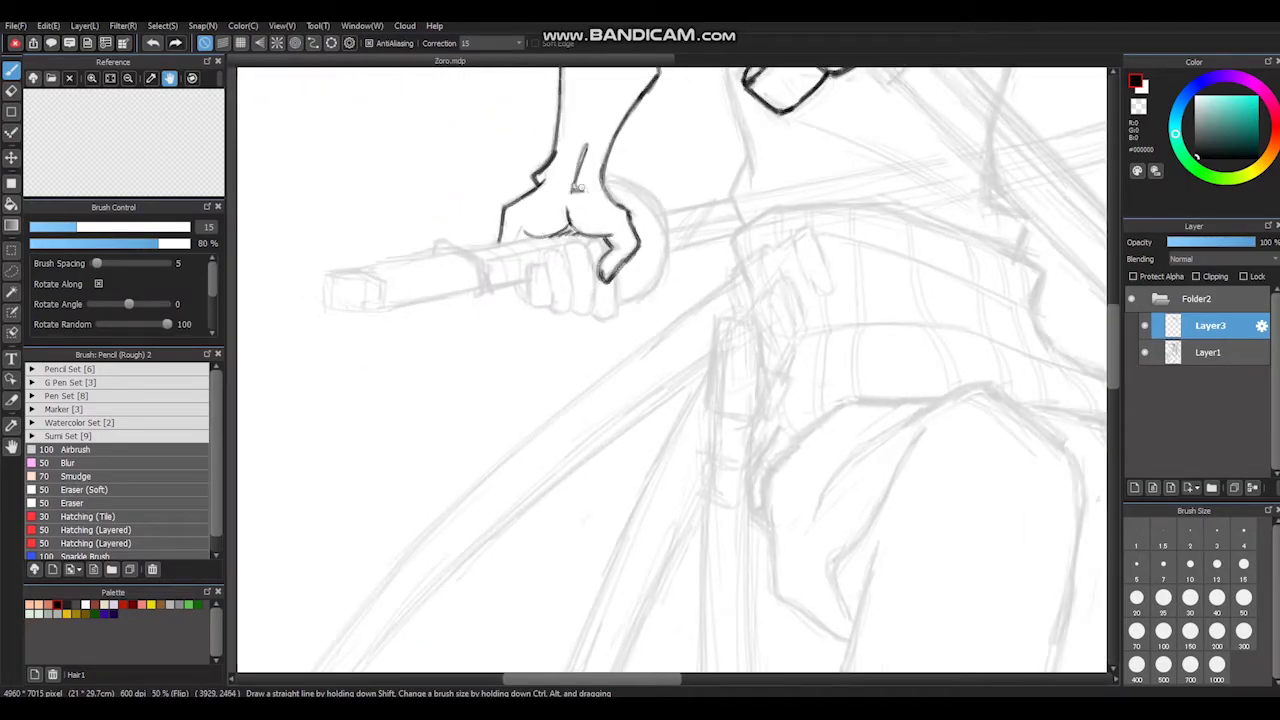
Step: Trace the lowered hand's curled fingers and the hilt section with its collar beside them
left_click_drag(577, 188, 471, 311)
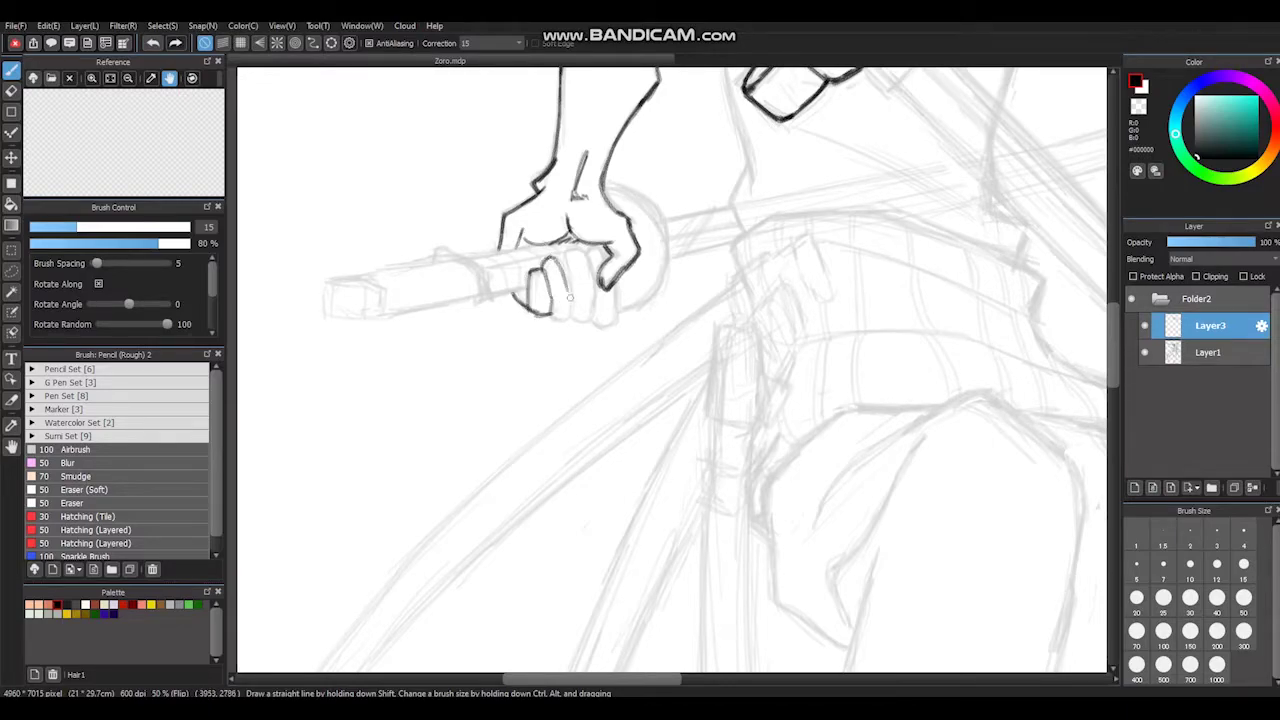
mouse_move(580, 251)
left_mouse_down()
mouse_move(513, 251)
mouse_move(480, 270)
mouse_move(495, 235)
mouse_move(470, 290)
left_mouse_up()
mouse_move(335, 362)
left_mouse_down()
mouse_move(410, 304)
mouse_move(470, 330)
mouse_move(490, 280)
mouse_move(528, 258)
left_mouse_up()
key("e")
key("b")
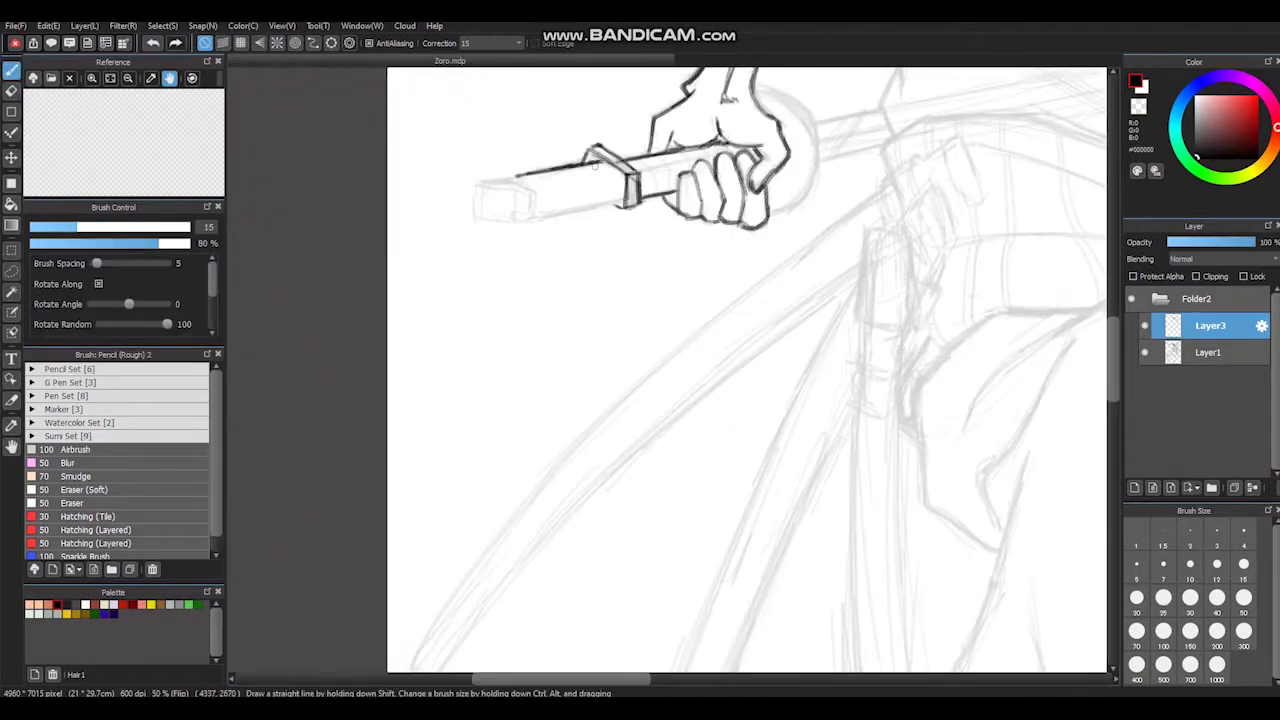
Step: Trace the rest of the lowered sword's hilt with its end cap, and the round guard around the hand
left_click_drag(500, 285, 486, 243)
mouse_move(482, 188)
left_mouse_down()
mouse_move(530, 210)
mouse_move(500, 226)
mouse_move(530, 225)
left_mouse_up()
left_click_drag(820, 160, 530, 280)
left_click_drag(500, 235, 529, 282)
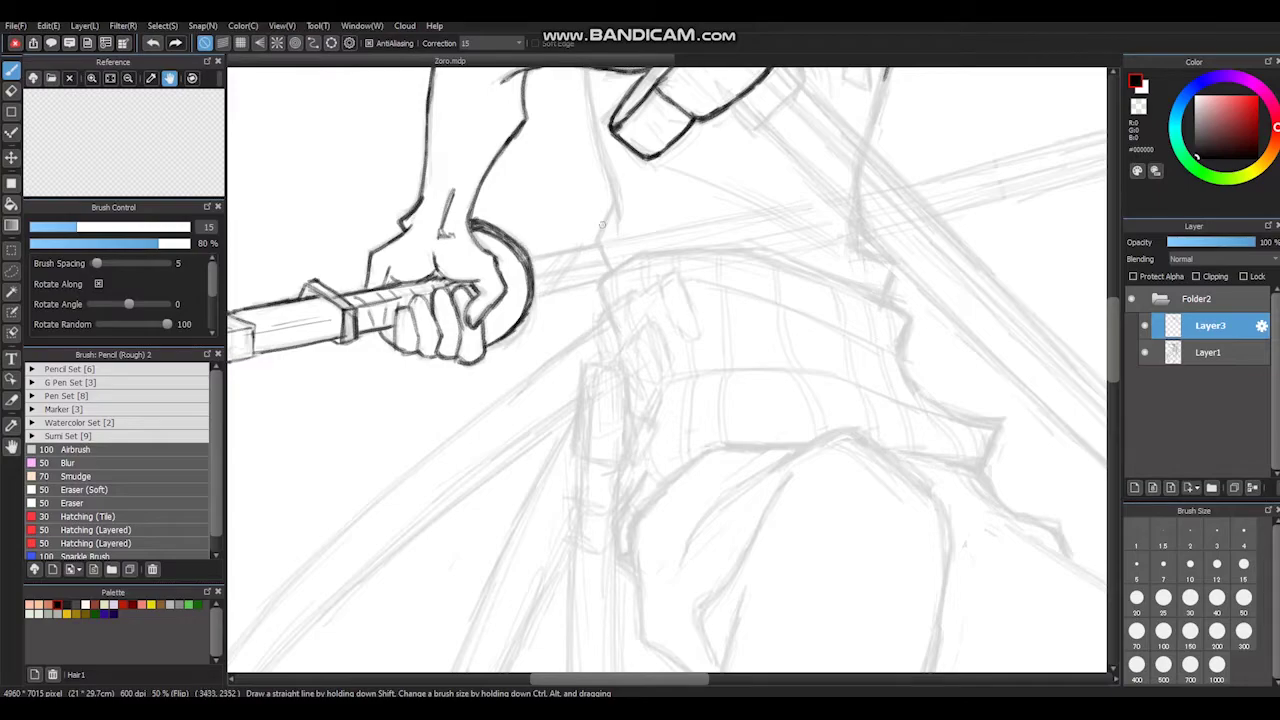
Step: Trace the torso's side below the arm, the blade section behind the guard and the sash's near corner
left_click_drag(585, 270, 575, 360)
left_click_drag(575, 215, 570, 355)
left_click_drag(585, 145, 601, 240)
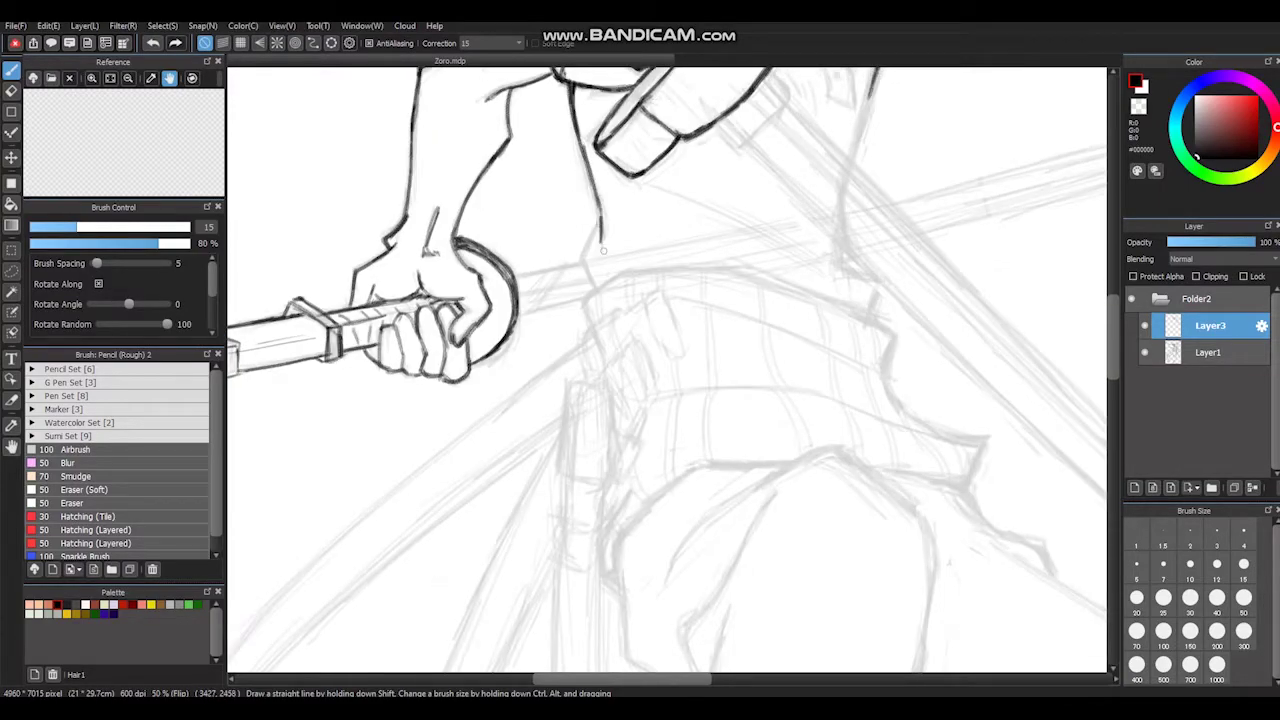
left_click_drag(600, 150, 575, 225)
mouse_move(556, 273)
left_mouse_down()
mouse_move(550, 340)
mouse_move(519, 265)
mouse_move(630, 215)
mouse_move(592, 282)
left_mouse_up()
left_click_drag(592, 282, 515, 270)
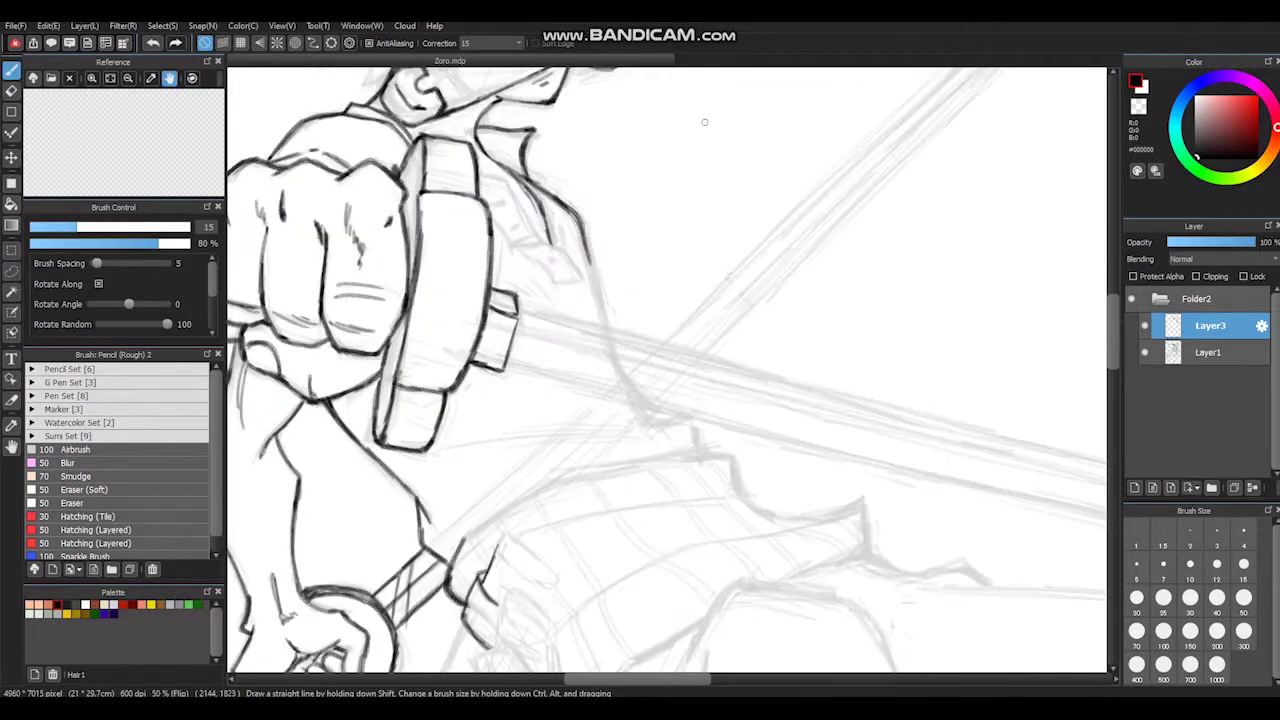
Step: Trace the shirt's buttoned opening and the chest's outer contour down to the waist
left_click_drag(620, 158, 598, 272)
left_click_drag(592, 191, 620, 330)
mouse_move(620, 330)
left_mouse_down()
mouse_move(525, 283)
mouse_move(650, 408)
left_mouse_up()
left_click_drag(646, 347, 652, 352)
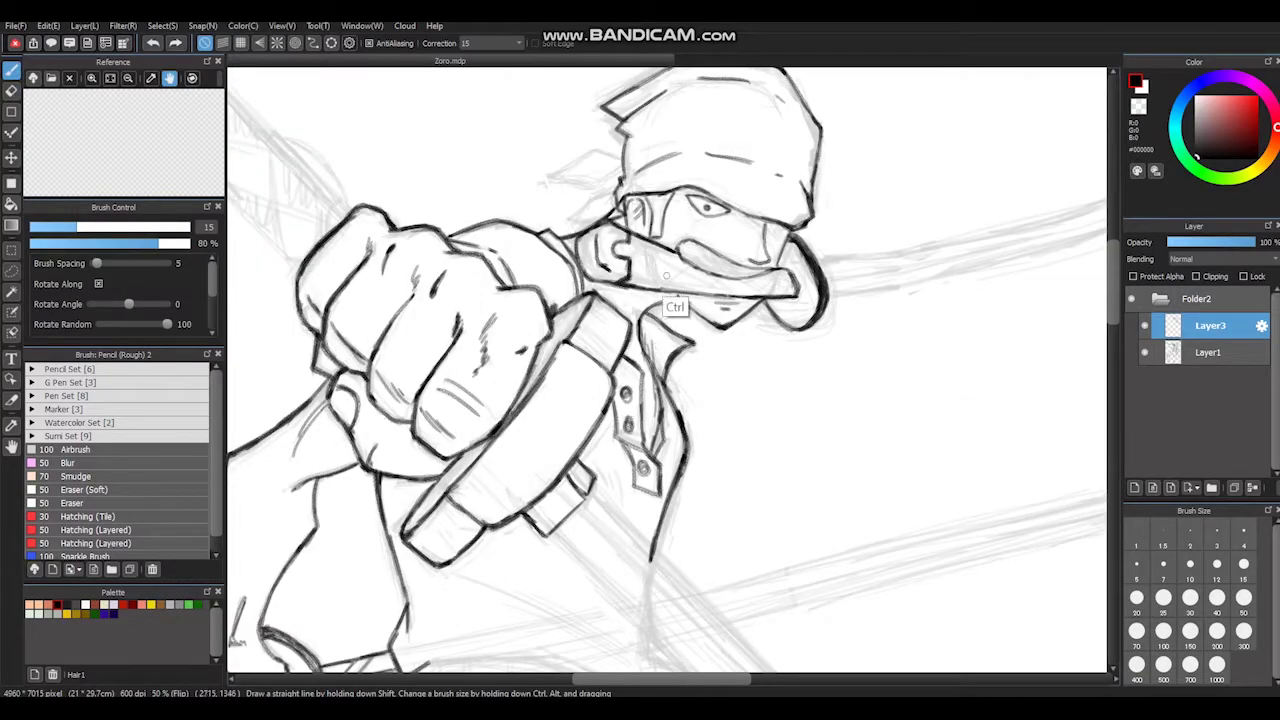
scroll(686, 290, "down", 3)
scroll(616, 410, "up", 2)
left_click_drag(646, 192, 625, 318)
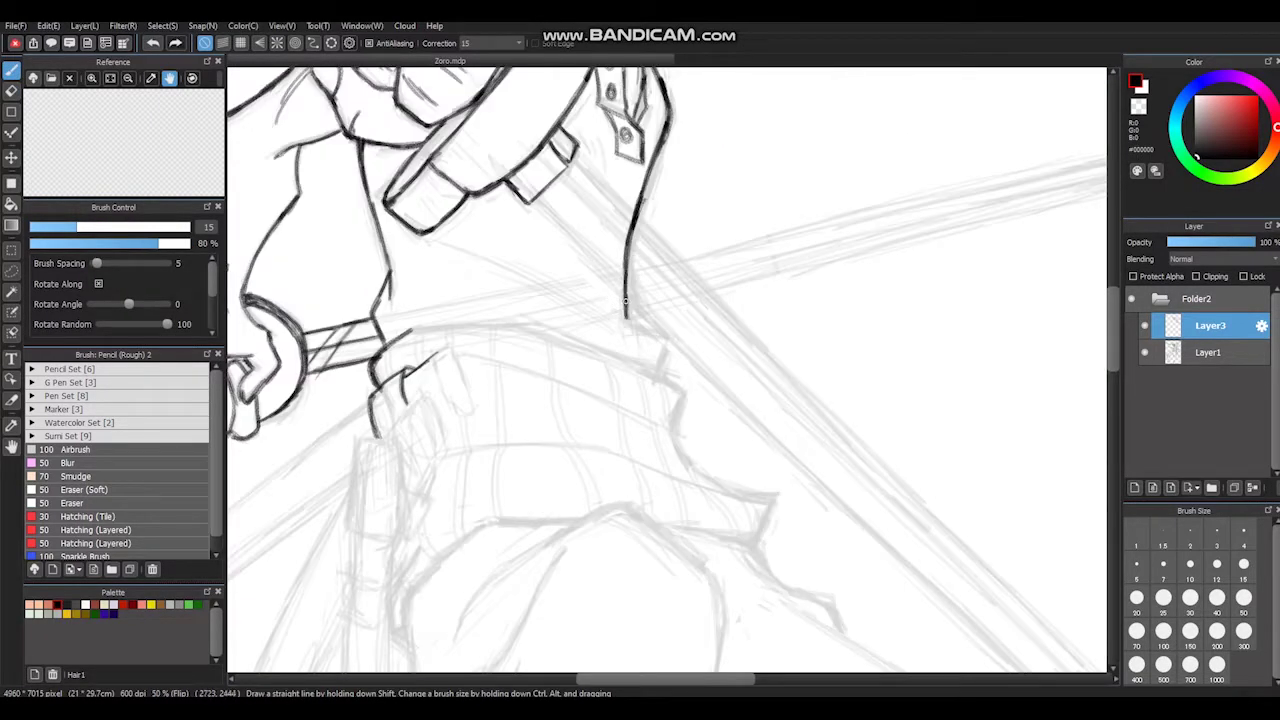
Step: Trace the waist sash's upper edge, jagged far side and two curved fold lines
left_click_drag(660, 370, 426, 307)
mouse_move(507, 248)
left_mouse_down()
mouse_move(454, 184)
mouse_move(588, 164)
mouse_move(598, 218)
mouse_move(624, 246)
left_mouse_up()
left_click_drag(624, 246, 707, 295)
mouse_move(693, 345)
left_mouse_down()
mouse_move(650, 340)
mouse_move(714, 278)
mouse_move(748, 365)
left_mouse_up()
left_click_drag(748, 365, 805, 130)
left_click_drag(460, 155, 657, 115)
mouse_move(497, 246)
left_mouse_down()
mouse_move(660, 160)
mouse_move(744, 148)
left_mouse_up()
Step: Trace the sash's lower edge over the hip and the baggy trouser folds beneath it
key("e")
key("b")
mouse_move(363, 370)
left_mouse_down()
mouse_move(378, 412)
mouse_move(465, 287)
left_mouse_up()
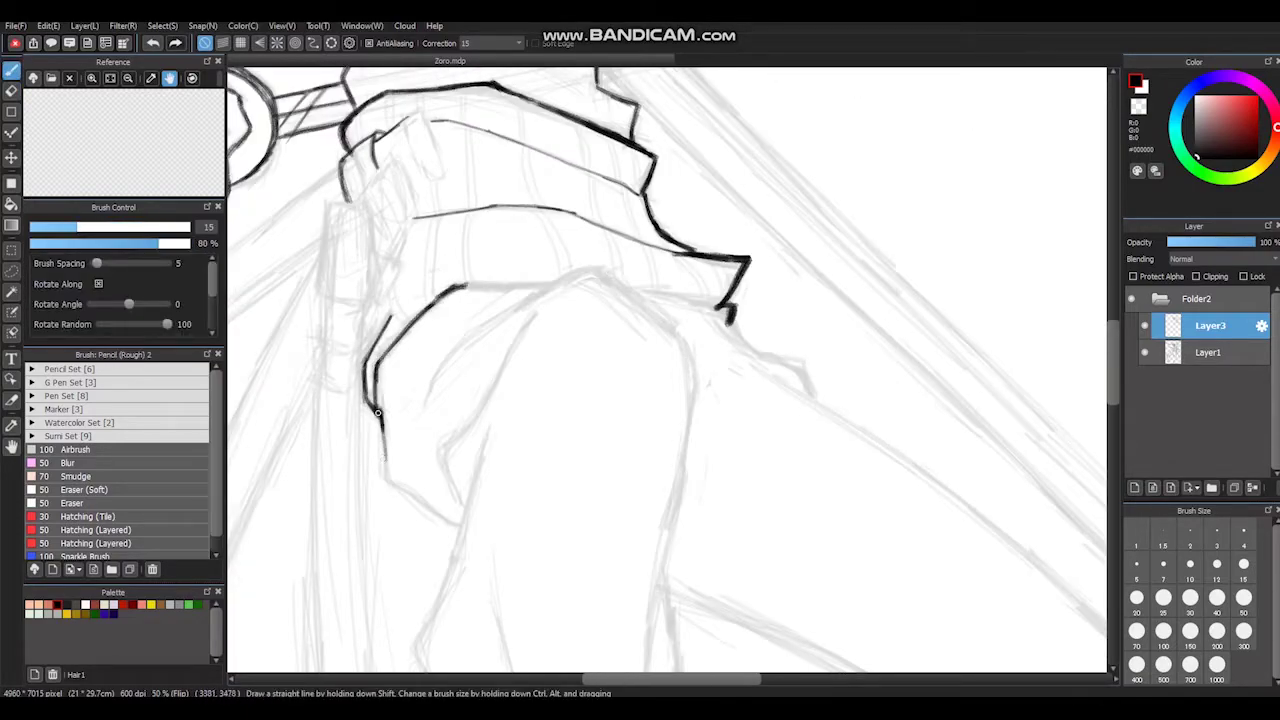
left_click_drag(378, 412, 444, 520)
left_click_drag(538, 197, 457, 298)
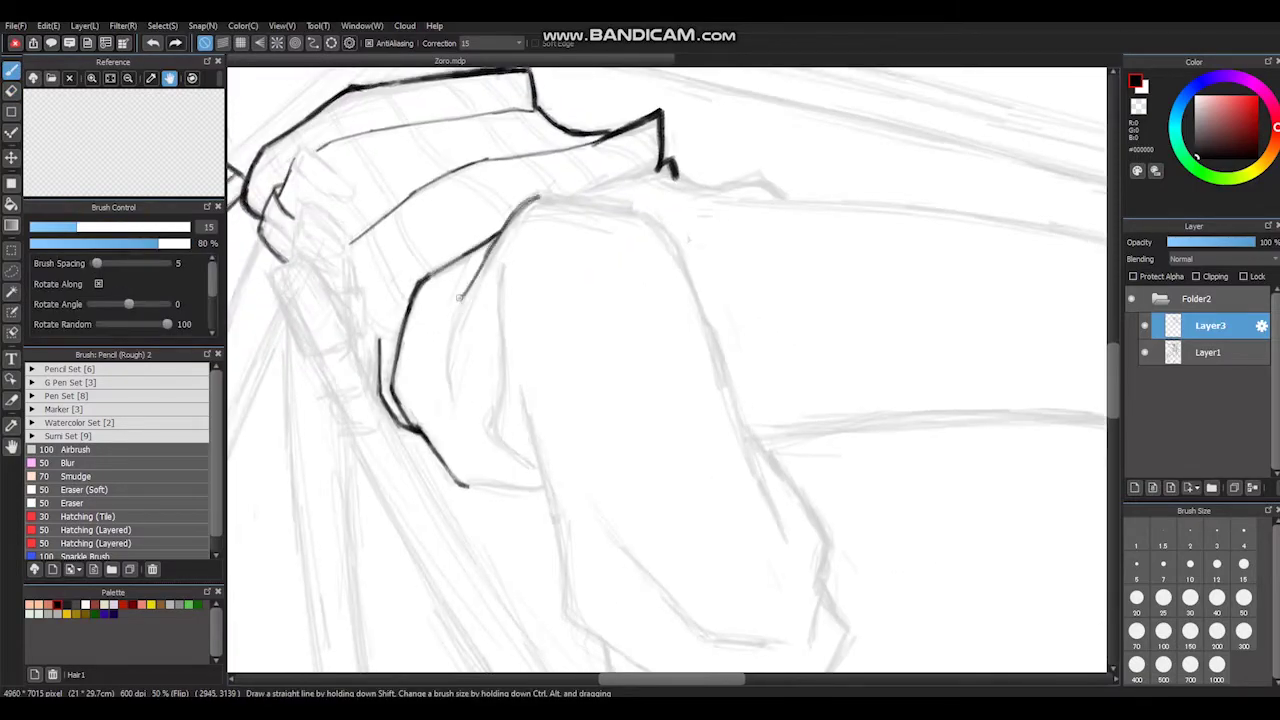
Step: Trace both contours of the front thigh from the sash down to the trouser folds near the knee
mouse_move(665, 158)
left_mouse_down()
mouse_move(690, 212)
mouse_move(702, 305)
left_mouse_up()
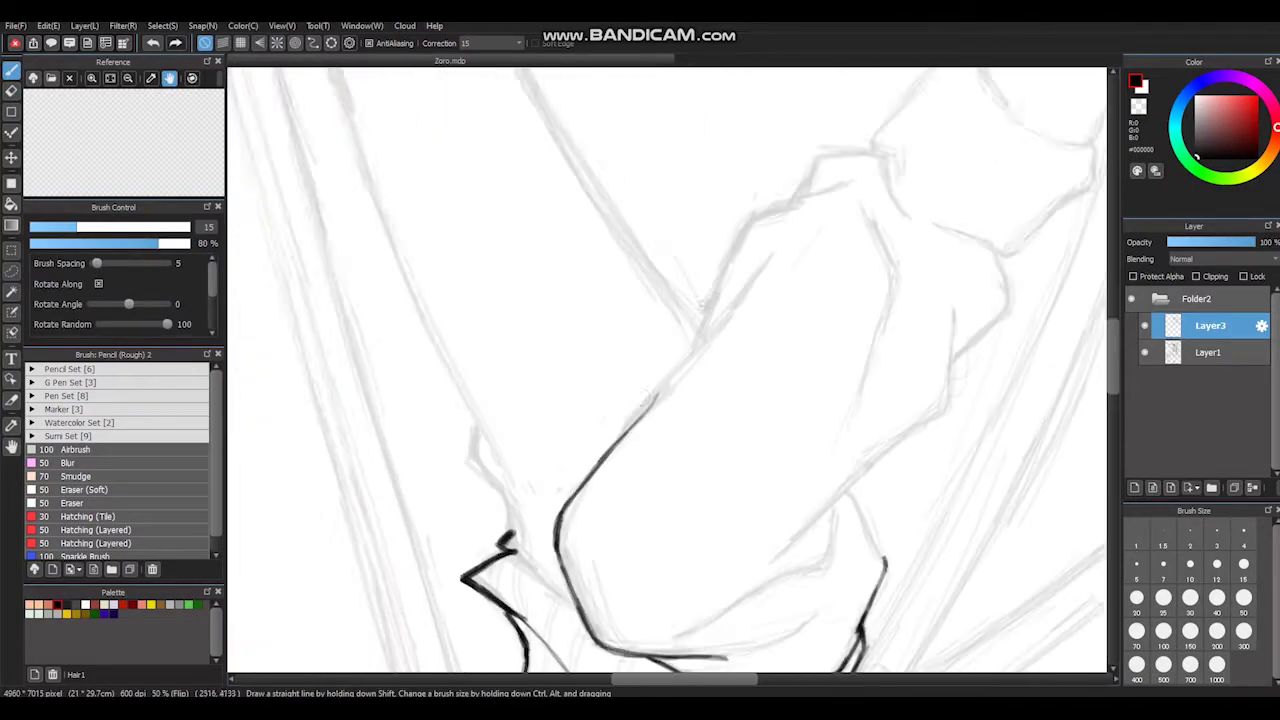
left_click_drag(336, 404, 448, 284)
left_click_drag(300, 456, 505, 198)
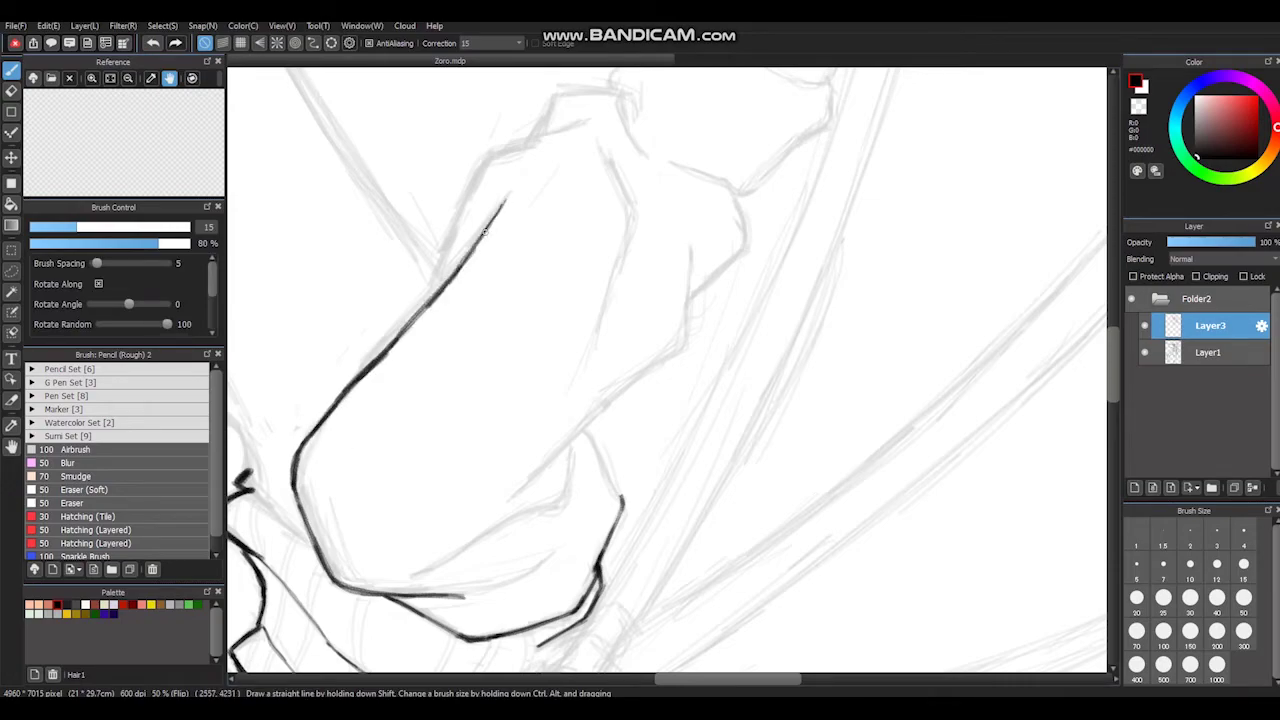
left_click_drag(538, 150, 478, 234)
mouse_move(577, 117)
left_mouse_down()
mouse_move(508, 222)
mouse_move(500, 312)
left_mouse_up()
mouse_move(340, 222)
left_mouse_down()
mouse_move(446, 264)
mouse_move(362, 112)
left_mouse_up()
mouse_move(450, 160)
left_mouse_down()
mouse_move(430, 250)
mouse_move(437, 408)
left_mouse_up()
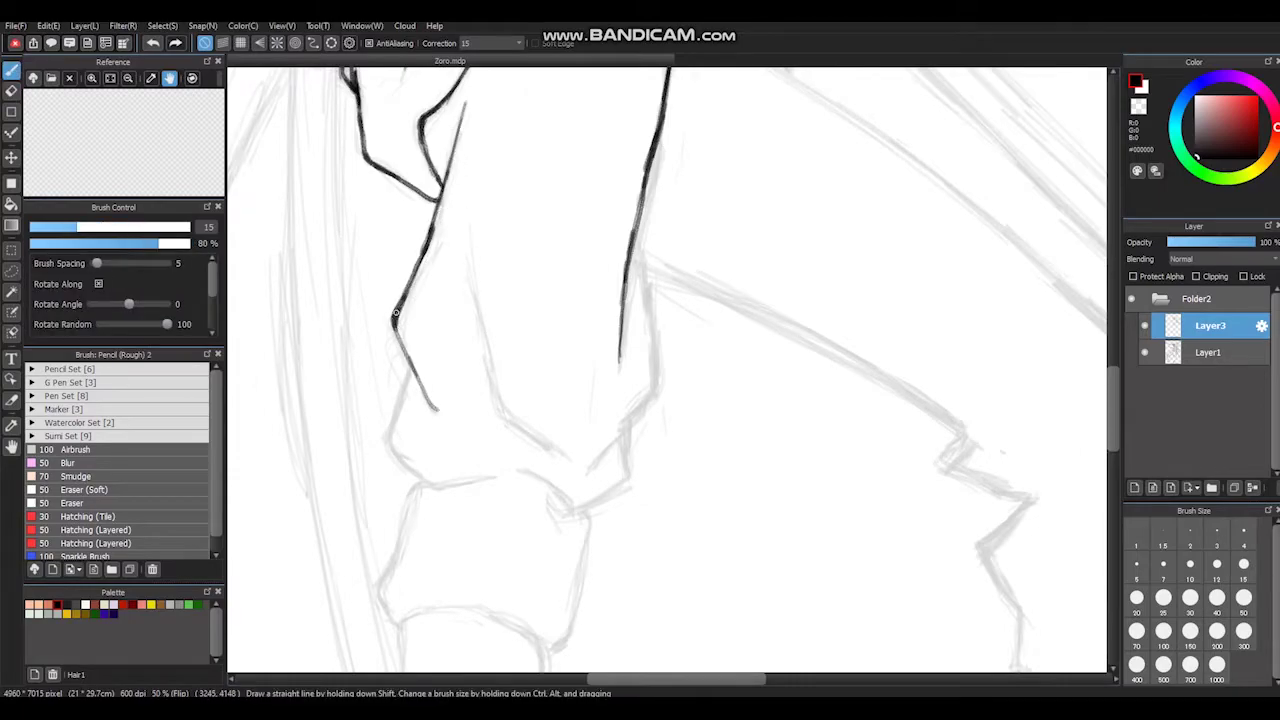
left_click_drag(396, 323, 342, 296)
left_click_drag(586, 180, 583, 389)
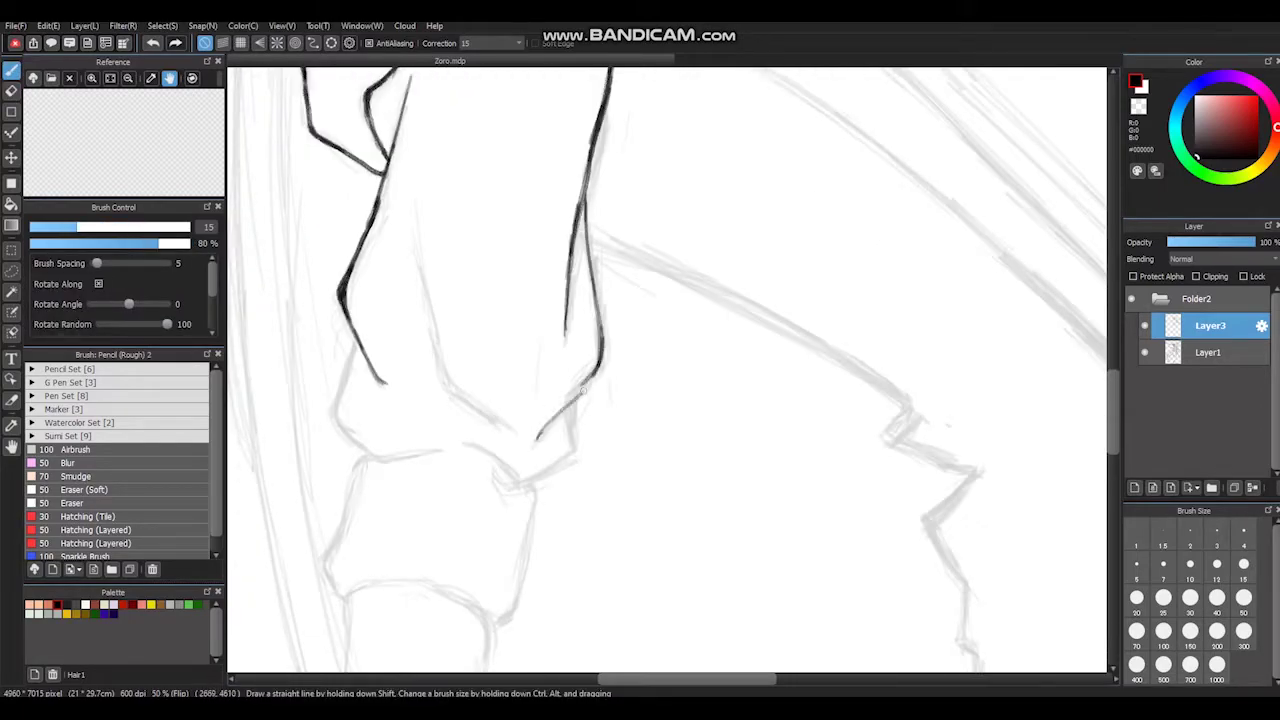
Step: Trace the gathered trouser hem and folds at the bottom of the front leg
left_click_drag(537, 438, 575, 410)
left_click_drag(476, 276, 550, 432)
left_click_drag(550, 432, 620, 300)
mouse_move(465, 180)
left_mouse_down()
mouse_move(445, 240)
mouse_move(475, 291)
mouse_move(435, 350)
left_mouse_up()
mouse_move(628, 274)
left_mouse_down()
mouse_move(568, 366)
mouse_move(628, 342)
left_mouse_up()
mouse_move(628, 342)
left_mouse_down()
mouse_move(600, 520)
mouse_move(470, 300)
left_mouse_up()
mouse_move(418, 296)
left_mouse_down()
mouse_move(518, 263)
mouse_move(540, 235)
mouse_move(570, 238)
mouse_move(588, 298)
left_mouse_up()
key("ctrl+z")
Step: Trace the rear leg's trouser contours from thigh through knee and hem, and its inner shin down to the ankle
mouse_move(554, 200)
left_mouse_down()
mouse_move(470, 230)
mouse_move(380, 230)
mouse_move(556, 106)
mouse_move(620, 80)
left_mouse_up()
mouse_move(447, 190)
left_mouse_down()
mouse_move(686, 91)
mouse_move(800, 94)
mouse_move(890, 70)
mouse_move(656, 116)
mouse_move(704, 102)
left_mouse_up()
mouse_move(670, 204)
left_mouse_down()
mouse_move(660, 276)
mouse_move(640, 203)
left_mouse_up()
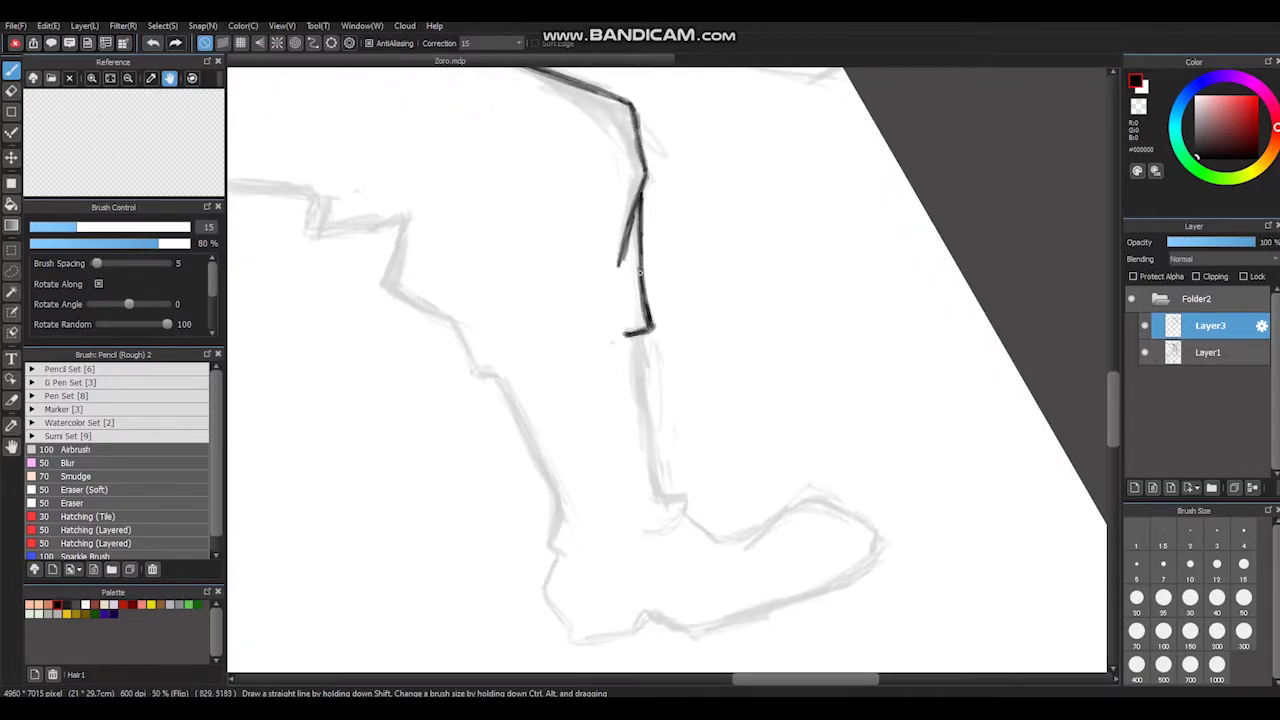
left_click_drag(636, 270, 618, 206)
mouse_move(410, 366)
left_mouse_down()
mouse_move(636, 214)
mouse_move(805, 150)
mouse_move(742, 190)
left_mouse_up()
mouse_move(763, 236)
left_mouse_down()
mouse_move(770, 345)
mouse_move(745, 430)
left_mouse_up()
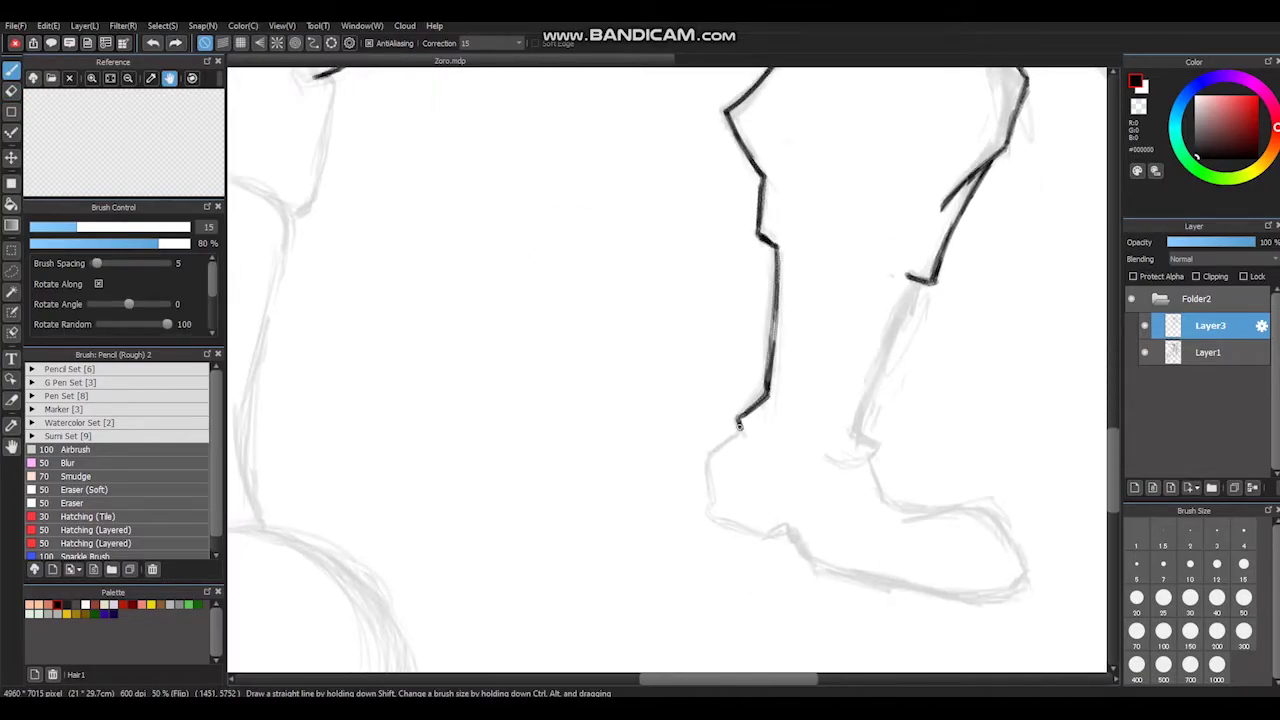
Step: Trace the rear leg's ankle and its shoe, including heel, sole and rounded toe
left_click_drag(760, 162, 641, 283)
left_click_drag(475, 295, 445, 390)
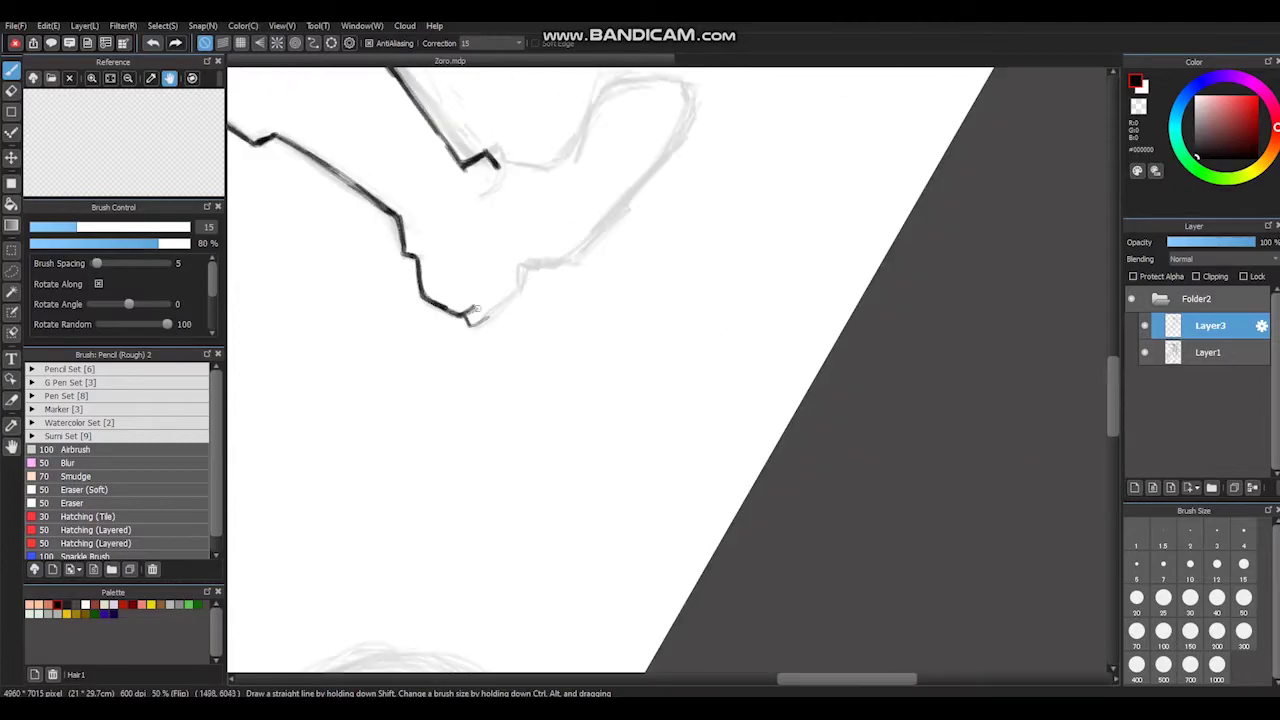
mouse_move(517, 270)
left_mouse_down()
mouse_move(632, 192)
mouse_move(656, 150)
mouse_move(780, 185)
left_mouse_up()
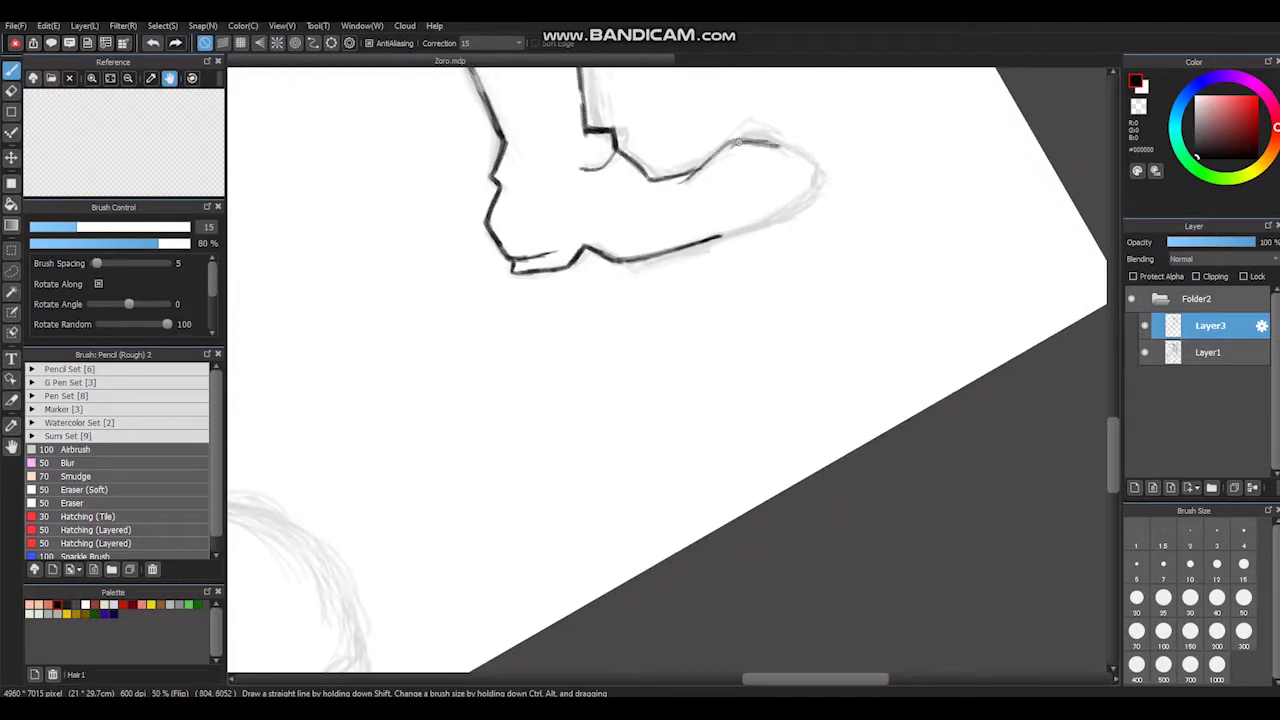
left_click_drag(566, 270, 672, 216)
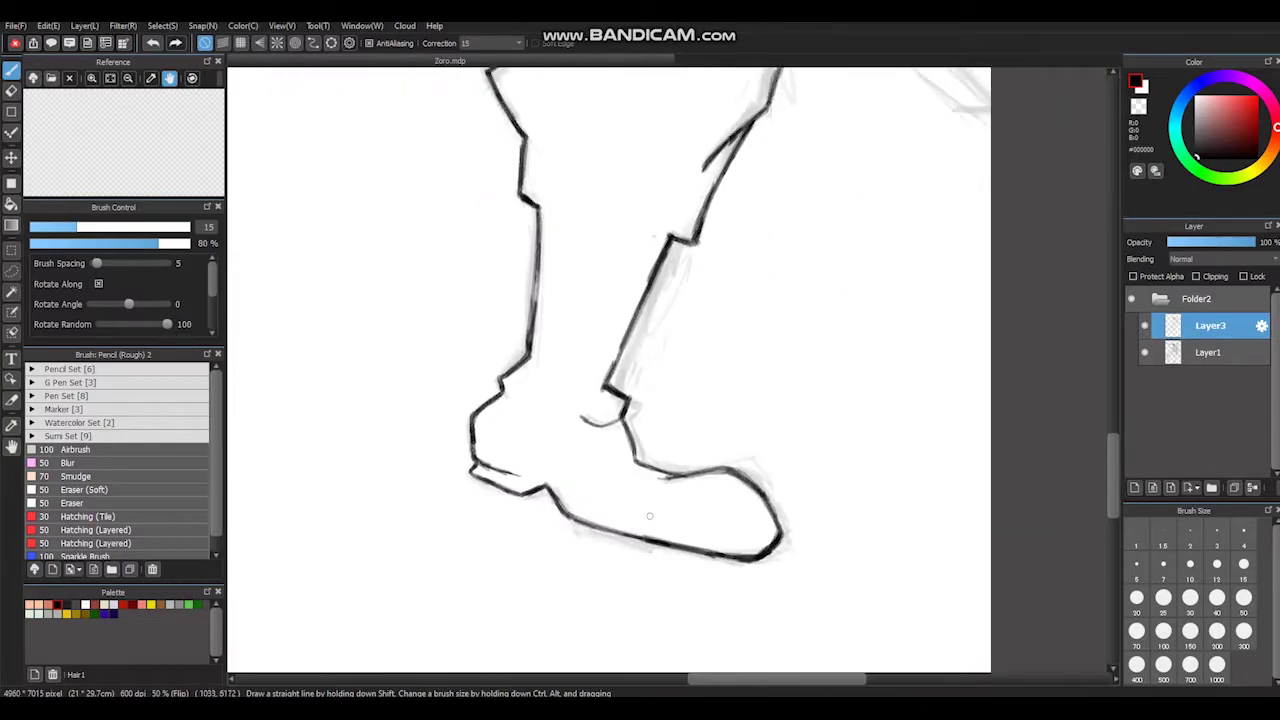
Step: Trace both shin contours of the front leg from the trouser hem down to the ankle
left_click_drag(488, 174, 472, 313)
mouse_move(497, 172)
left_mouse_down()
mouse_move(640, 195)
mouse_move(660, 255)
left_mouse_up()
left_click_drag(655, 210, 640, 340)
mouse_move(546, 212)
left_mouse_down()
mouse_move(620, 213)
mouse_move(737, 134)
mouse_move(474, 258)
mouse_move(556, 205)
left_mouse_up()
mouse_move(556, 205)
left_mouse_down()
mouse_move(545, 372)
mouse_move(428, 186)
mouse_move(545, 75)
left_mouse_up()
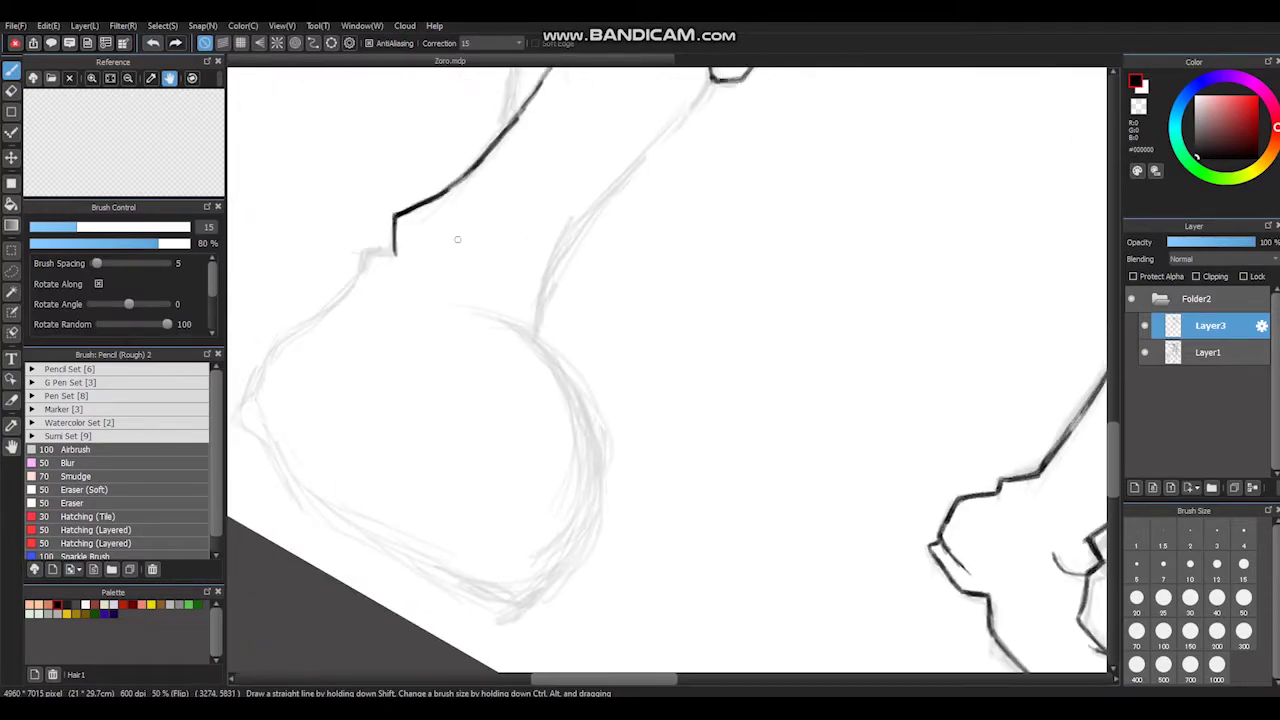
Step: Trace the front leg's large shoe from the ankle around toe and sole, and clean up its line work
mouse_move(362, 268)
left_mouse_down()
mouse_move(345, 275)
mouse_move(308, 412)
mouse_move(354, 450)
left_mouse_up()
mouse_move(354, 450)
left_mouse_down()
mouse_move(406, 253)
mouse_move(440, 220)
left_mouse_up()
left_click_drag(410, 210, 445, 365)
left_click_drag(420, 245, 480, 440)
mouse_move(480, 440)
left_mouse_down()
mouse_move(488, 175)
mouse_move(466, 320)
mouse_move(505, 365)
left_mouse_up()
left_click_drag(464, 273, 600, 380)
left_click_drag(445, 305, 545, 425)
mouse_move(590, 320)
left_mouse_down()
mouse_move(529, 251)
mouse_move(640, 300)
left_mouse_up()
mouse_move(700, 250)
left_mouse_down()
mouse_move(727, 327)
mouse_move(703, 430)
left_mouse_up()
key("e")
key("b")
scroll(562, 80, "down", 2)
left_click_drag(422, 362, 484, 400)
left_click_drag(540, 235, 415, 398)
mouse_move(530, 278)
left_mouse_down()
mouse_move(540, 168)
mouse_move(462, 355)
left_mouse_up()
left_click_drag(548, 178, 500, 295)
key("space")
mouse_move(540, 250)
left_mouse_down()
mouse_move(500, 320)
mouse_move(552, 425)
left_mouse_up()
scroll(552, 425, "down", 3)
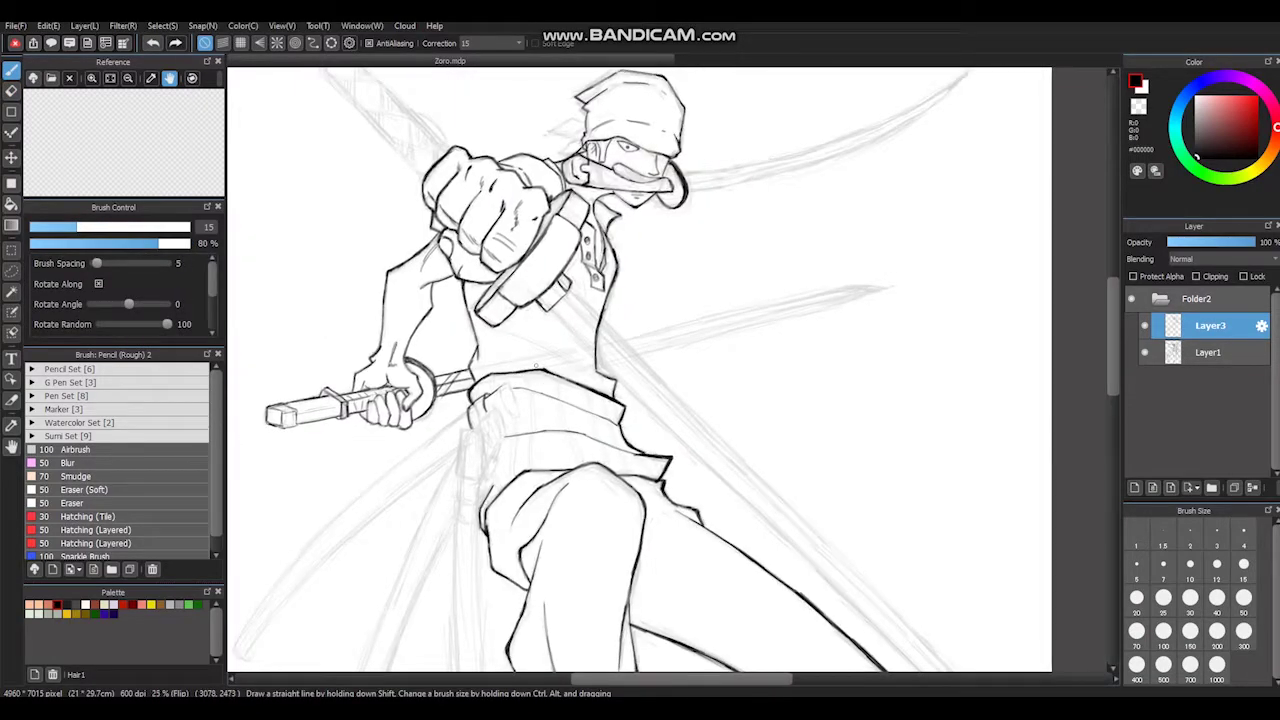
Step: Trace the two long edges of the sword handle extending from the foreshortened fist
scroll(467, 253, "up", 3)
left_click_drag(440, 214, 716, 102)
mouse_move(697, 145)
left_mouse_down()
mouse_move(680, 300)
mouse_move(960, 640)
left_mouse_up()
left_click_drag(700, 300, 680, 500)
left_click_drag(335, 358, 590, 118)
left_click_drag(370, 418, 556, 240)
Step: Trace the handle's ringed pommel cap and the small raised ornament beside the fist
key("ctrl+Left")
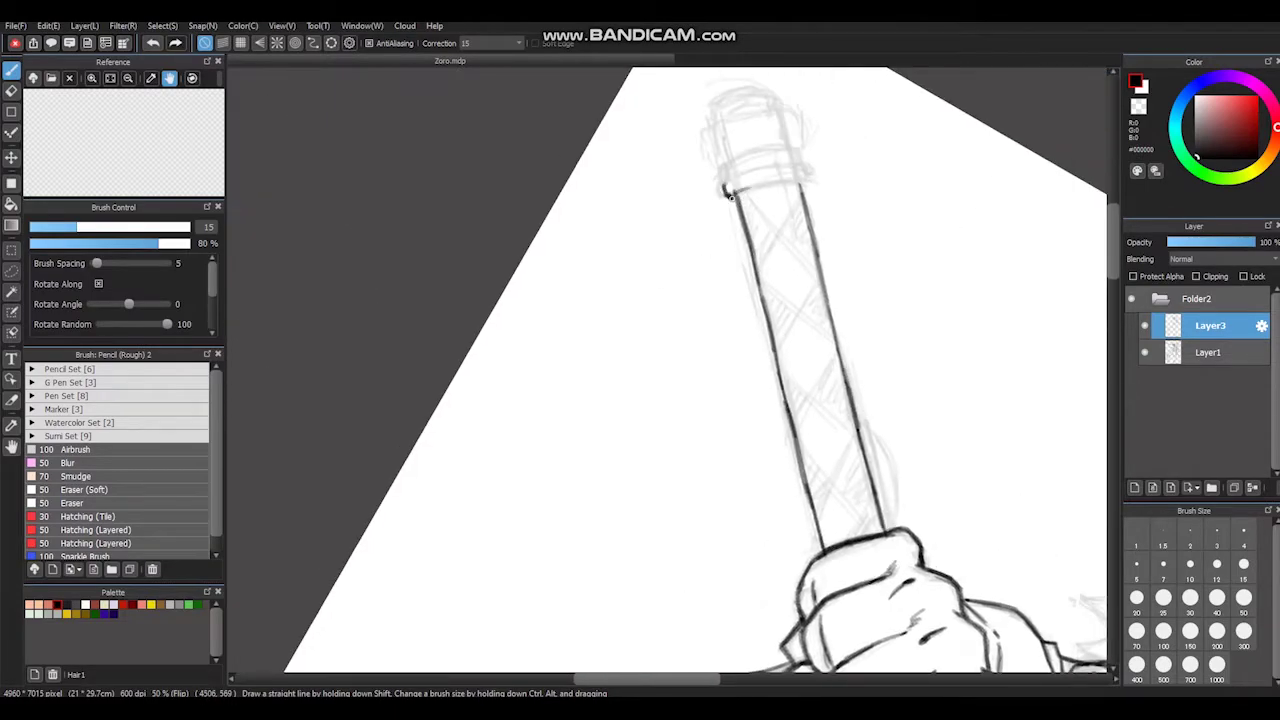
mouse_move(812, 177)
left_mouse_down()
mouse_move(747, 160)
mouse_move(797, 152)
mouse_move(735, 122)
mouse_move(805, 132)
left_mouse_up()
left_click_drag(760, 400, 690, 440)
left_click_drag(636, 182, 732, 166)
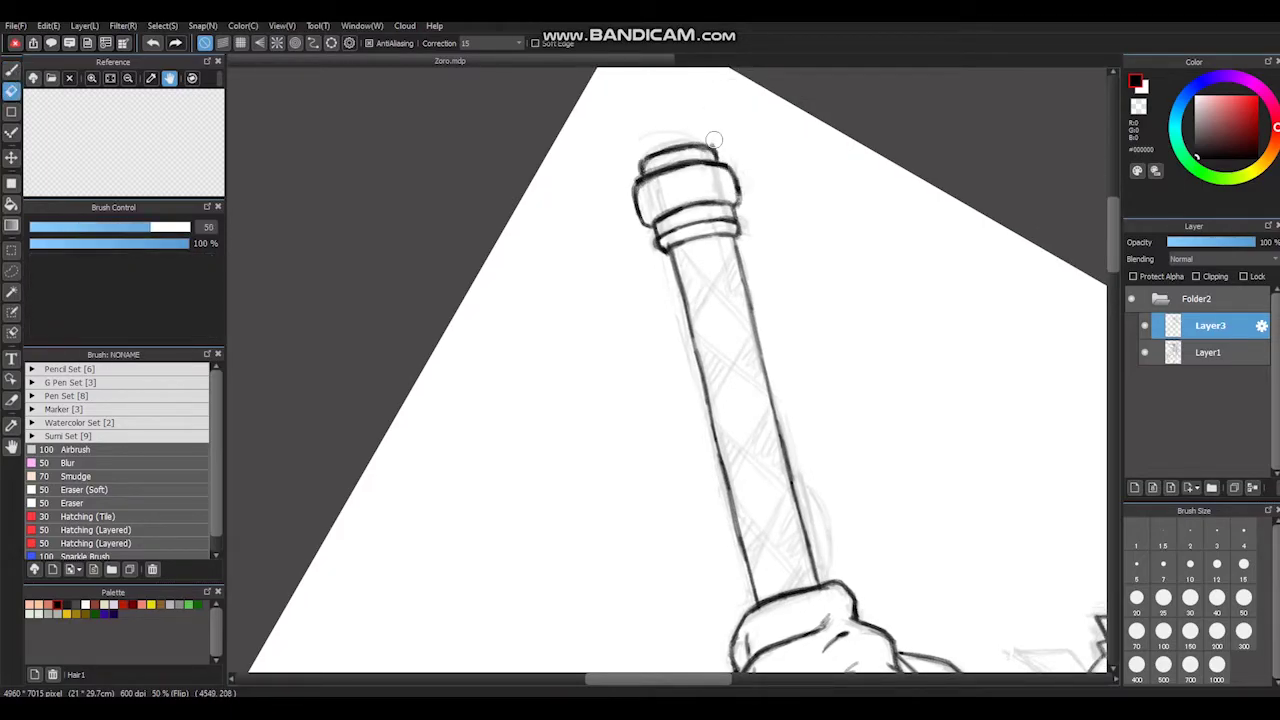
key("ctrl+Up")
key("ctrl+Right")
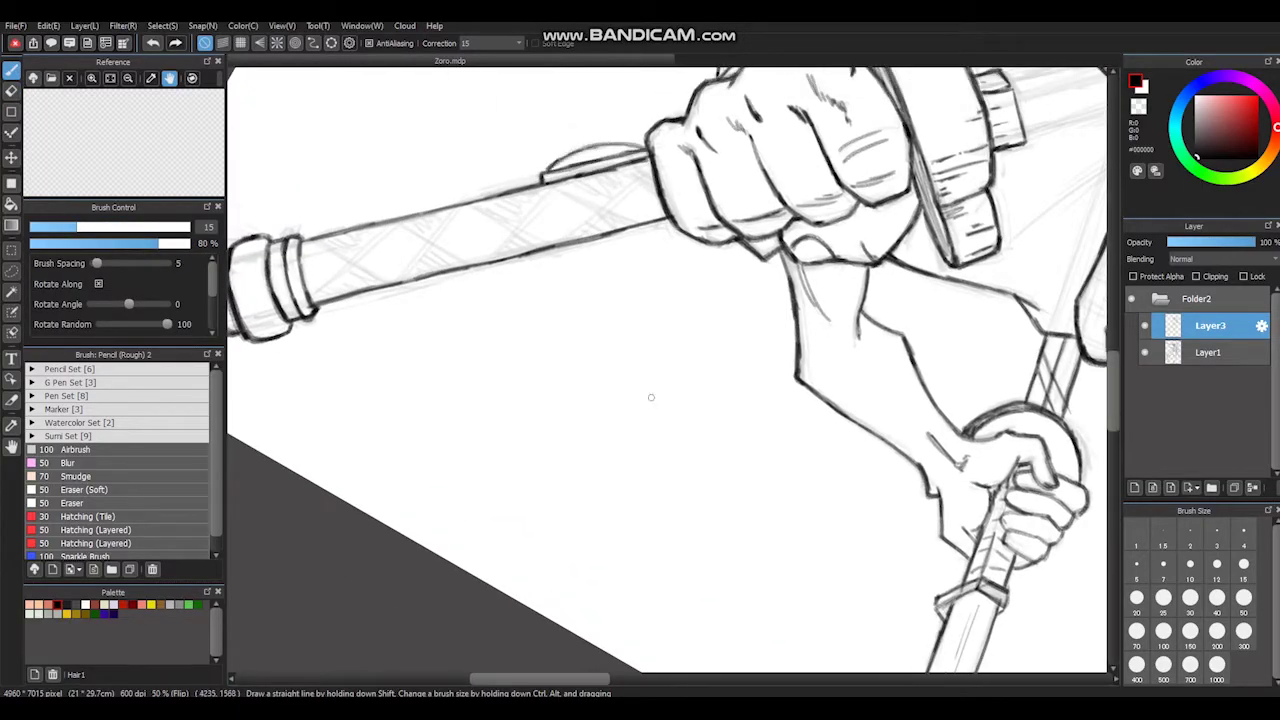
Step: Draw the crisscross diamond wrapping along the fist sword's handle, with dark knots at the crossings
key("ctrl+Right")
key("ctrl+Left")
key("ctrl+Left")
left_click_drag(455, 316, 522, 243)
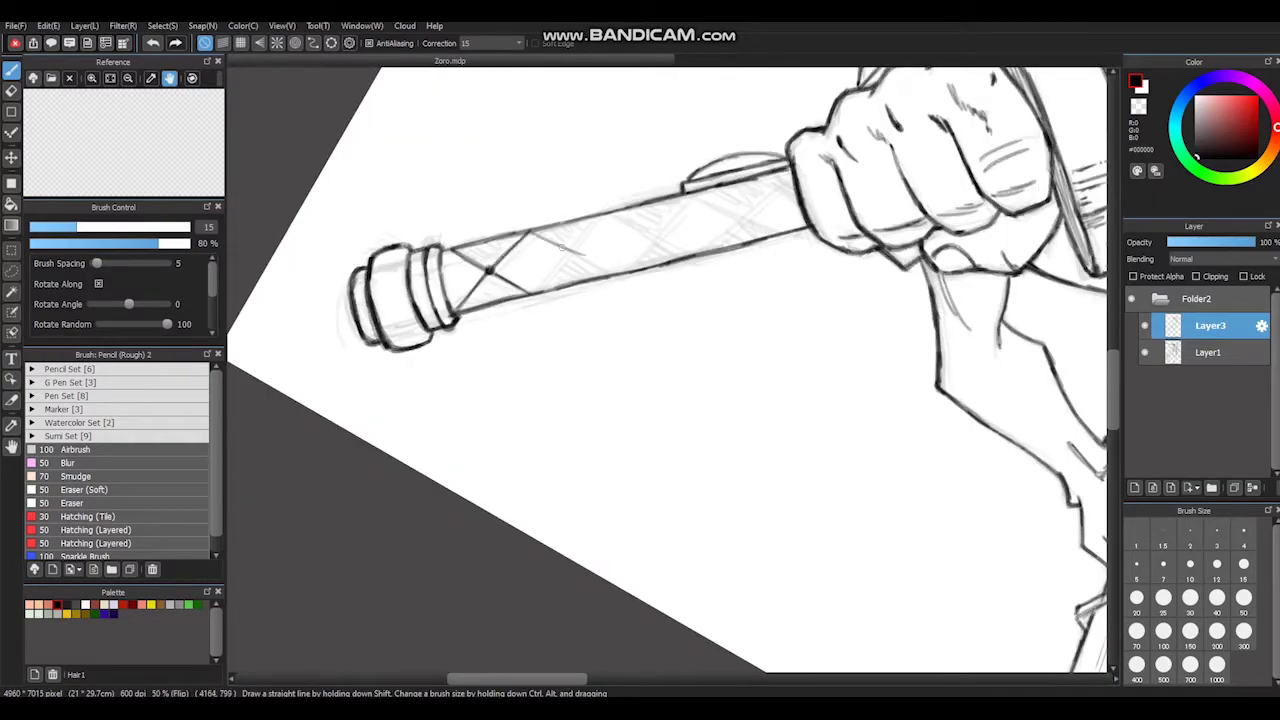
mouse_move(540, 295)
left_mouse_down()
mouse_move(578, 250)
mouse_move(700, 192)
left_mouse_up()
left_click_drag(615, 200, 685, 250)
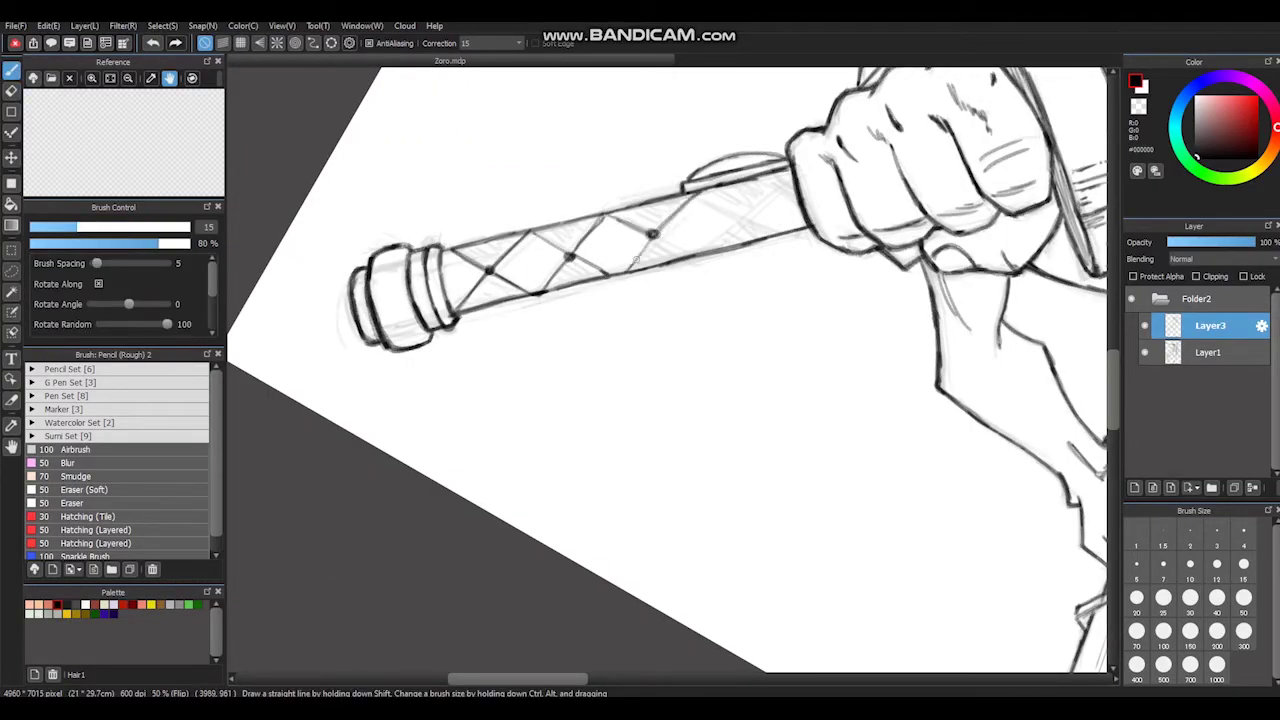
Step: Add a new layer and hatch the triangular gaps between the handle's wrapping diamonds
key("ctrl+Right")
key("ctrl+shift+n")
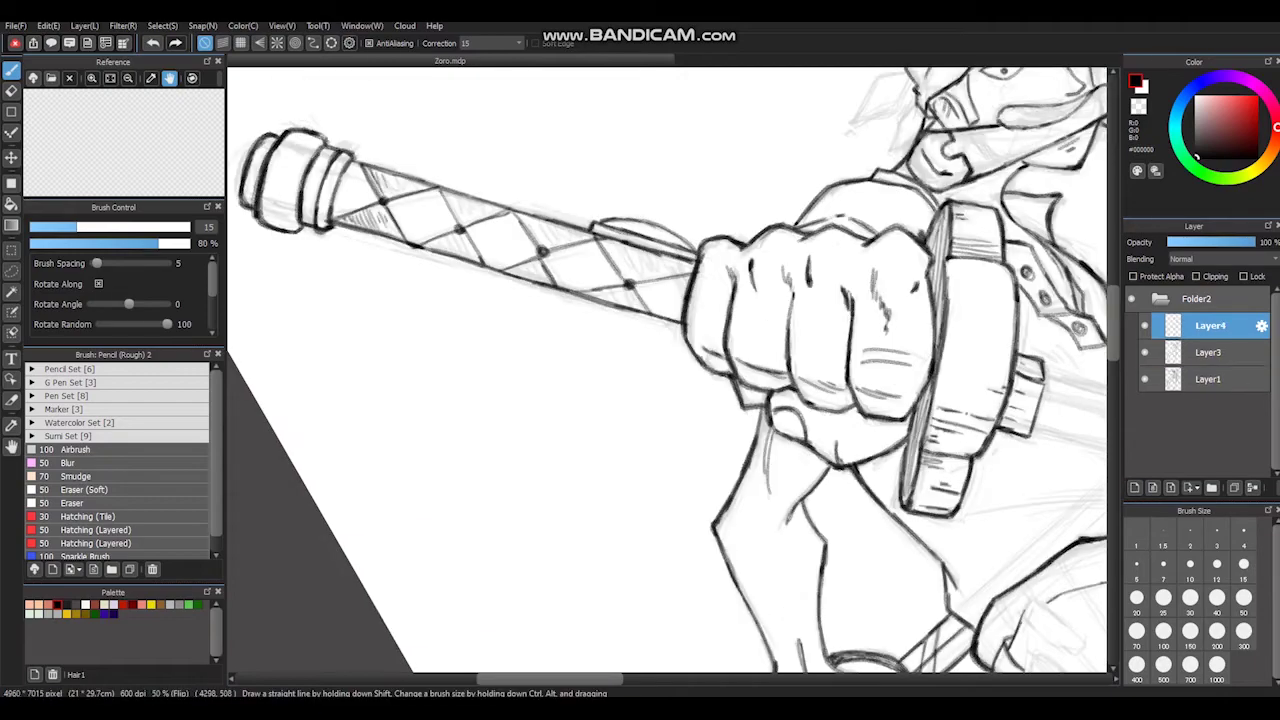
mouse_move(612, 244)
left_mouse_down()
mouse_move(640, 308)
mouse_move(692, 272)
left_mouse_up()
Step: Add another layer, turn snapping off and draw the fist sword's blade as long straight lines down to its tip
scroll(692, 272, "up", 3)
key("ctrl+shift+n")
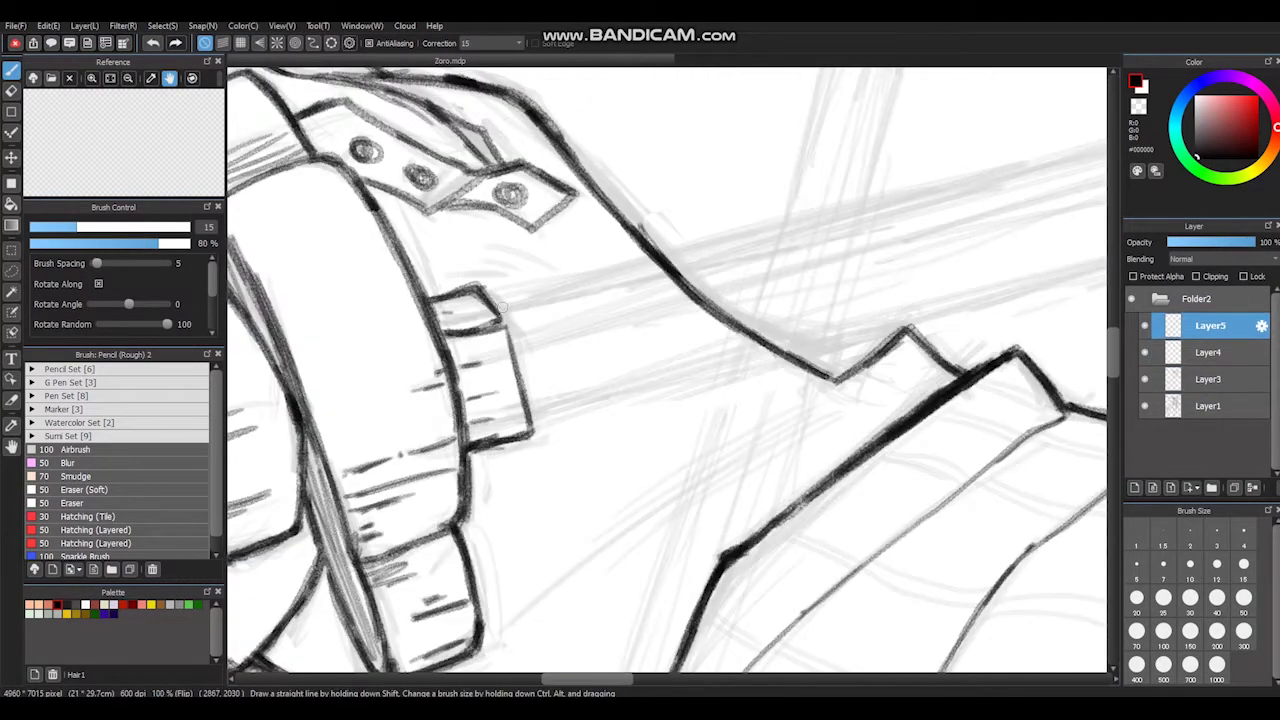
scroll(617, 314, "down", 5)
scroll(617, 314, "up", 2)
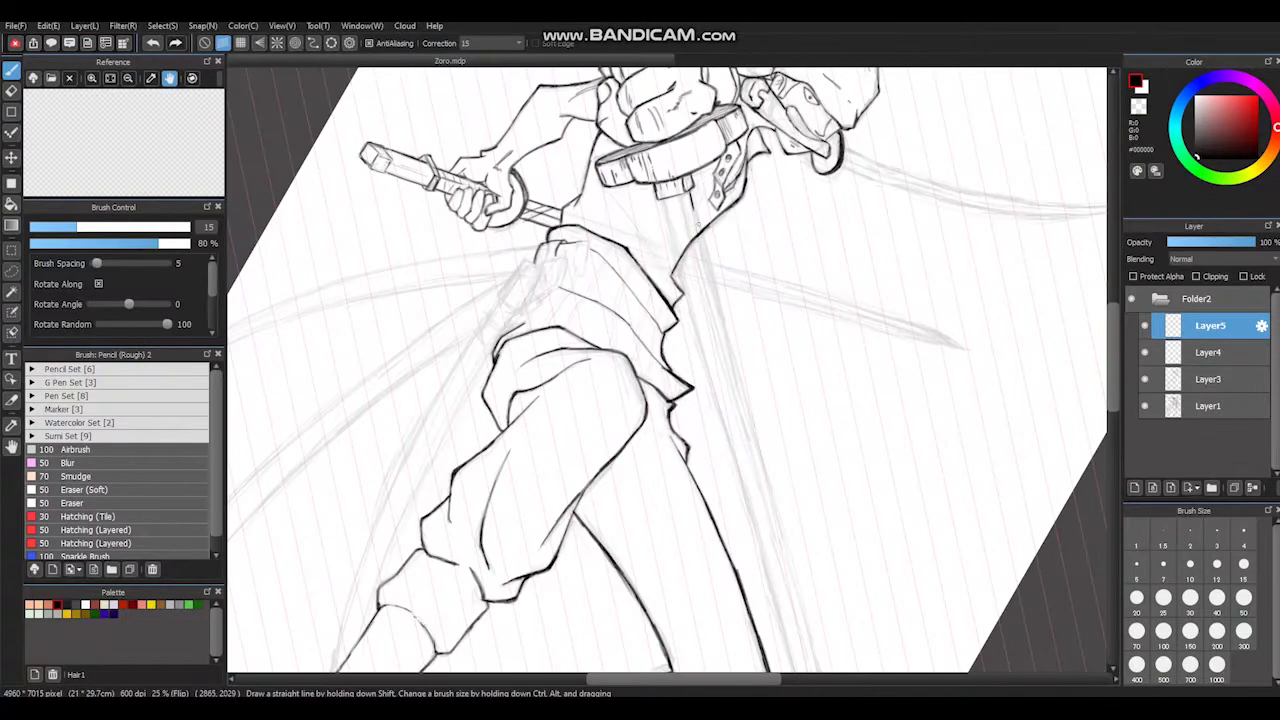
left_click(204, 43)
mouse_move(420, 240)
left_mouse_down()
mouse_move(1070, 75)
mouse_move(425, 250)
left_mouse_up()
left_click_drag(1074, 82, 424, 252)
mouse_move(1076, 78)
left_mouse_down()
mouse_move(422, 248)
mouse_move(1035, 635)
left_mouse_up()
Step: Draw the lower hand's sword blade with straight lines and a pointed tip, erasing where it passes behind the torso
mouse_move(590, 250)
left_mouse_down()
mouse_move(875, 152)
mouse_move(590, 260)
left_mouse_up()
left_click(448, 262, "shift")
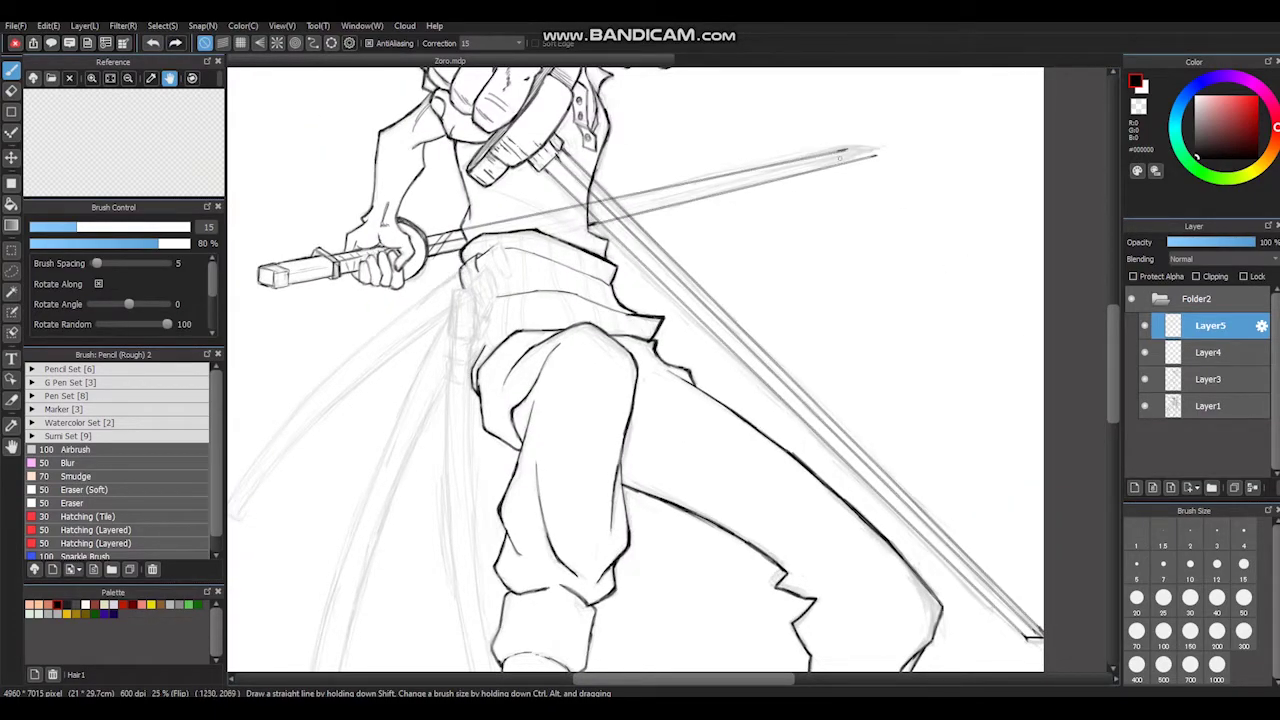
left_click(442, 262, "shift")
key("e")
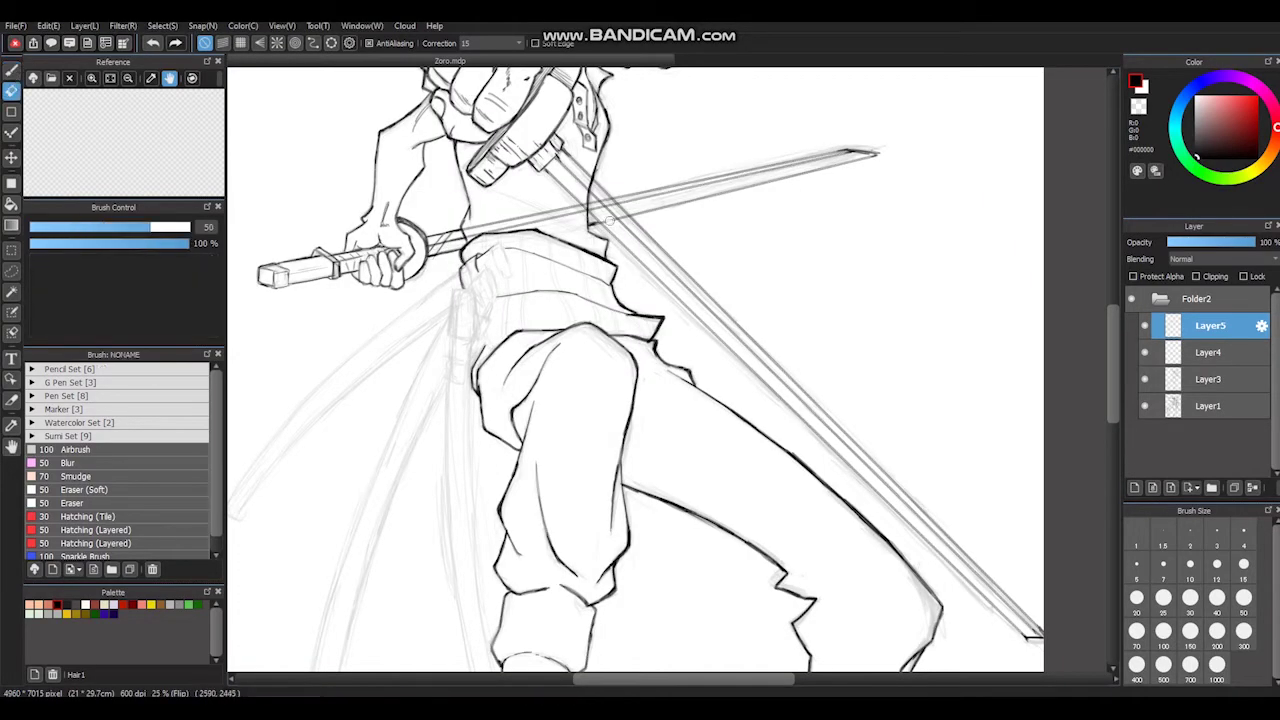
key("b")
left_click(758, 186, "shift")
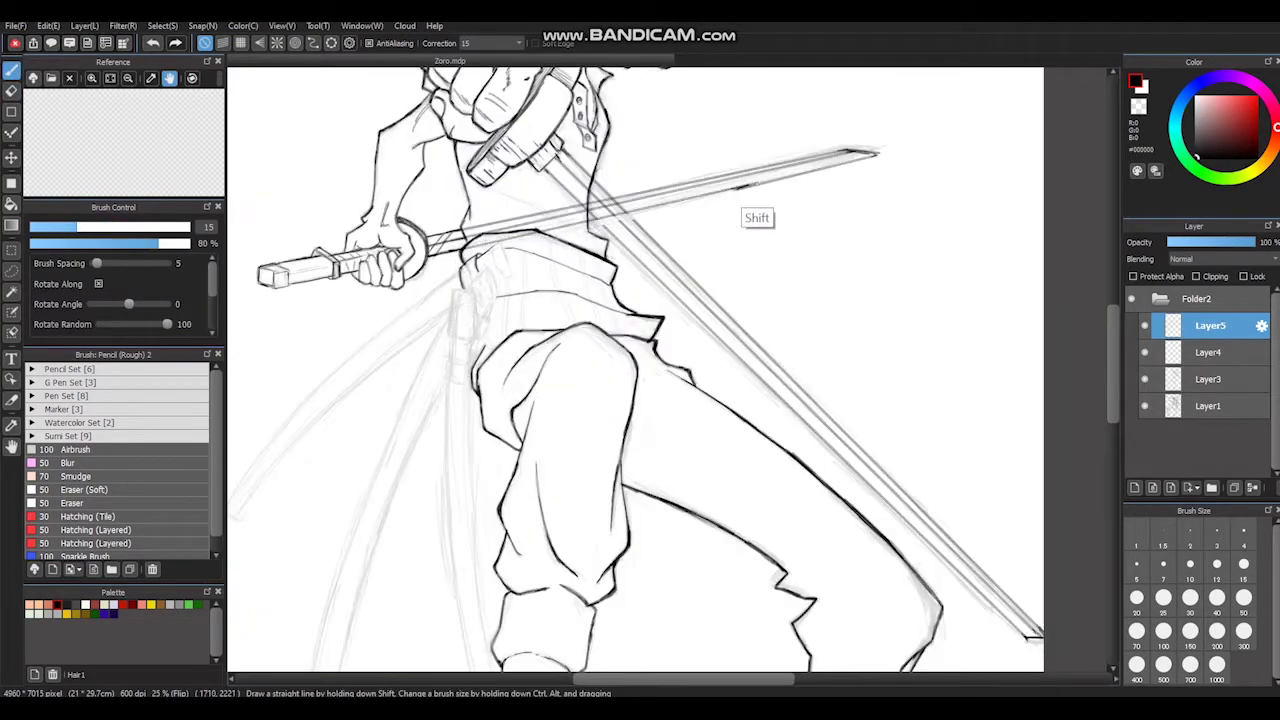
key("e")
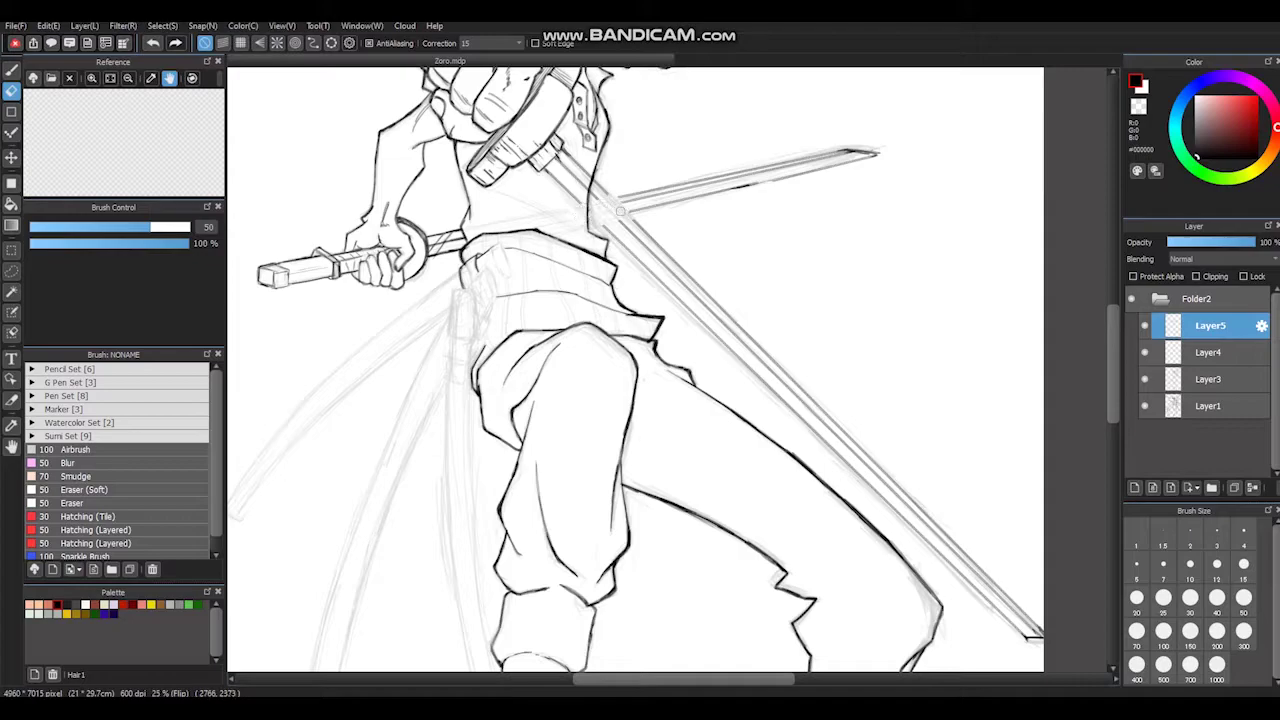
Step: Trace the curved blade of the mouth-held sword from the guard to its pointed tip
key("b")
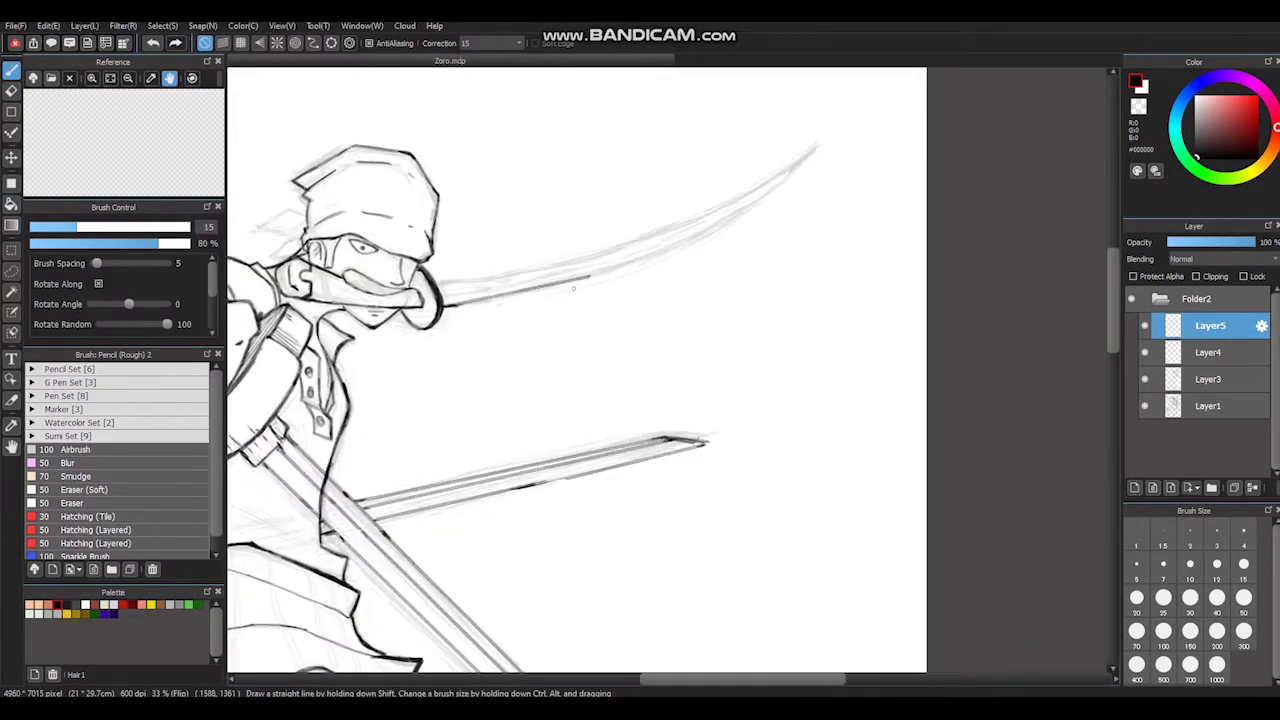
left_click(313, 42)
left_click(443, 305)
left_click(593, 270)
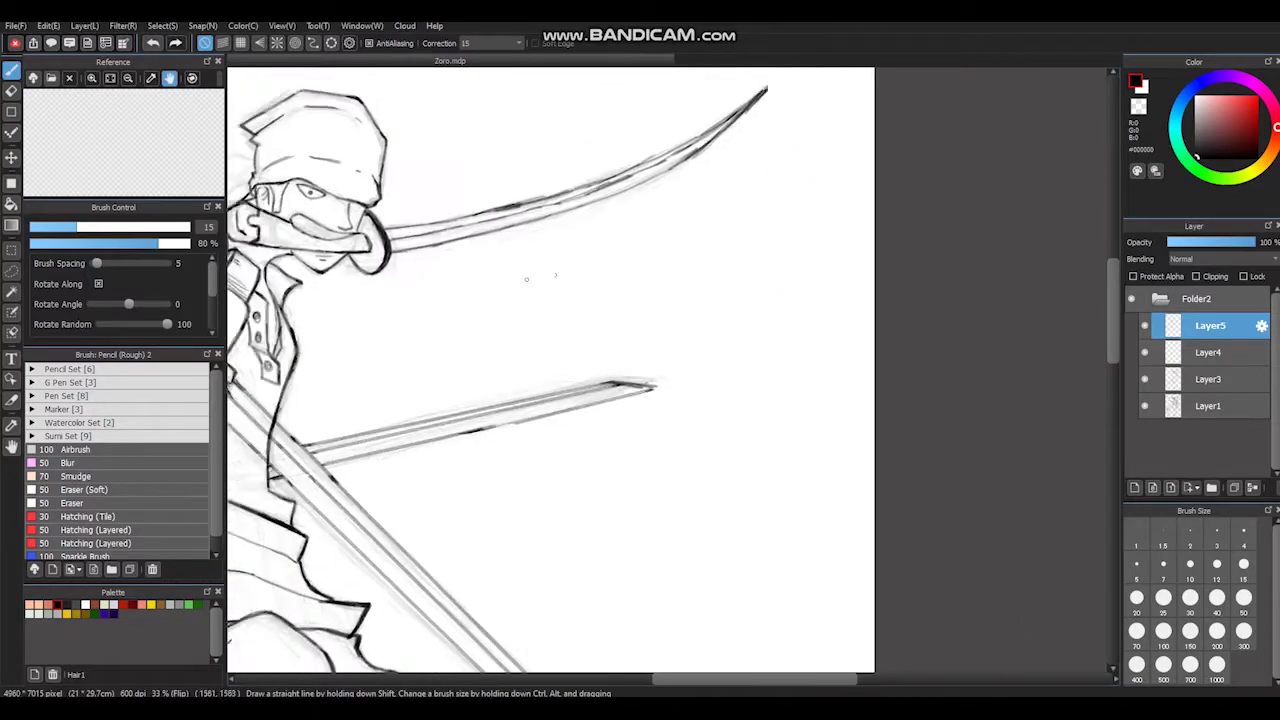
Step: Draw the crisscross wrapping on the mouth-held sword's handle and hatch the gaps between the diamonds
left_click_drag(443, 205, 500, 214)
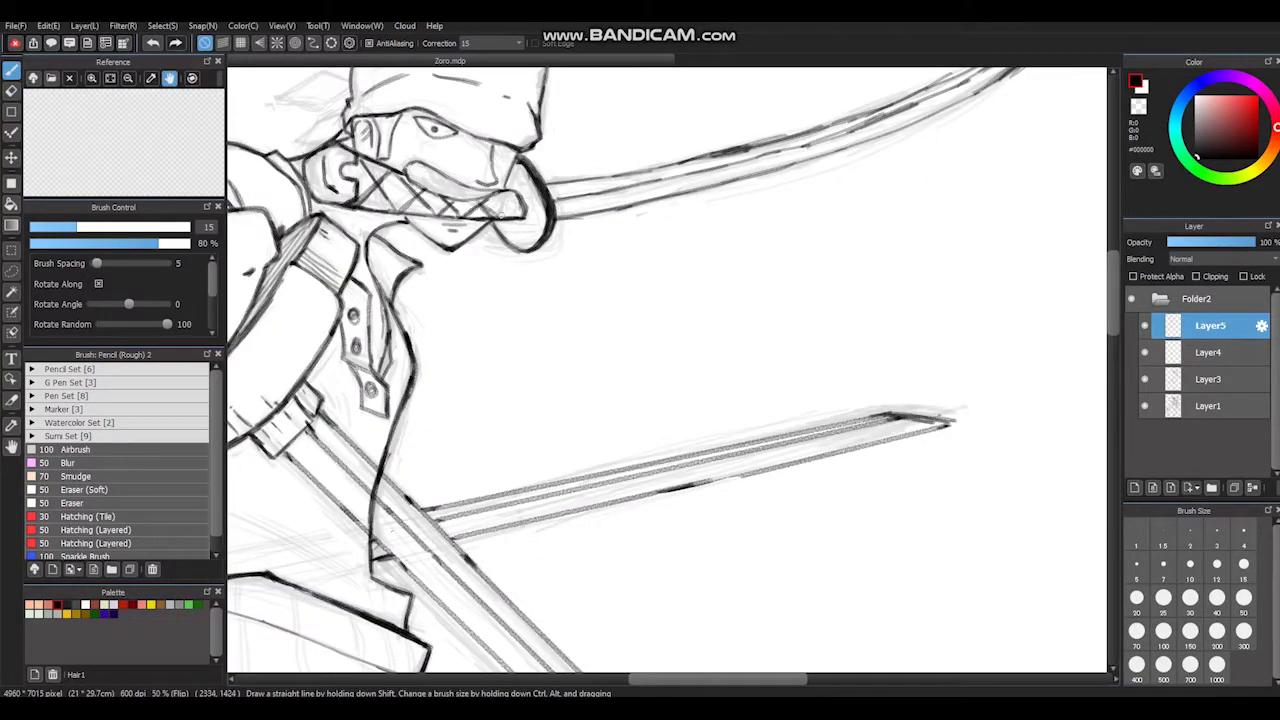
left_click_drag(414, 192, 454, 206)
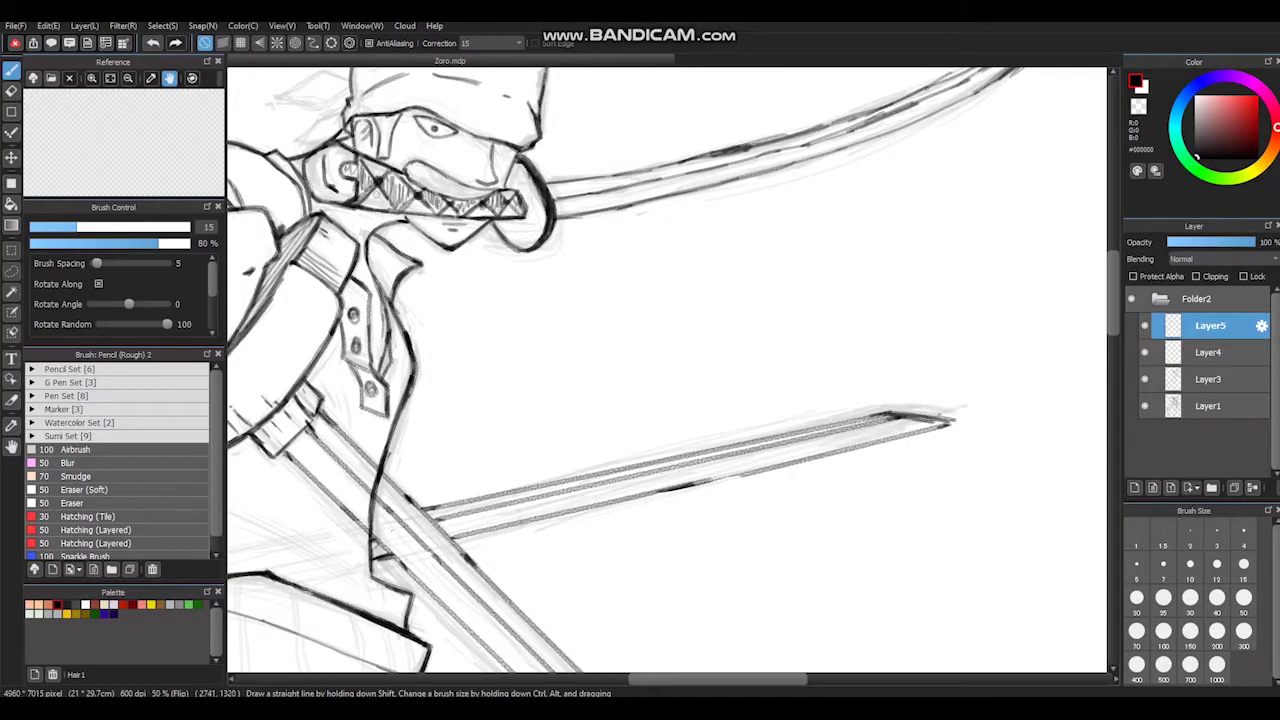
scroll(667, 370, "down", 3)
Step: On Layer3, trace the bandana's tied tails and the fabric edges and folds at the back of the head
scroll(667, 370, "up", 4)
mouse_move(600, 233)
left_mouse_down()
mouse_move(668, 240)
mouse_move(673, 257)
mouse_move(621, 290)
left_mouse_up()
left_click(1209, 379)
left_click_drag(722, 106, 582, 184)
left_click_drag(660, 178, 580, 222)
left_click_drag(634, 218, 620, 246)
left_click_drag(686, 160, 712, 141)
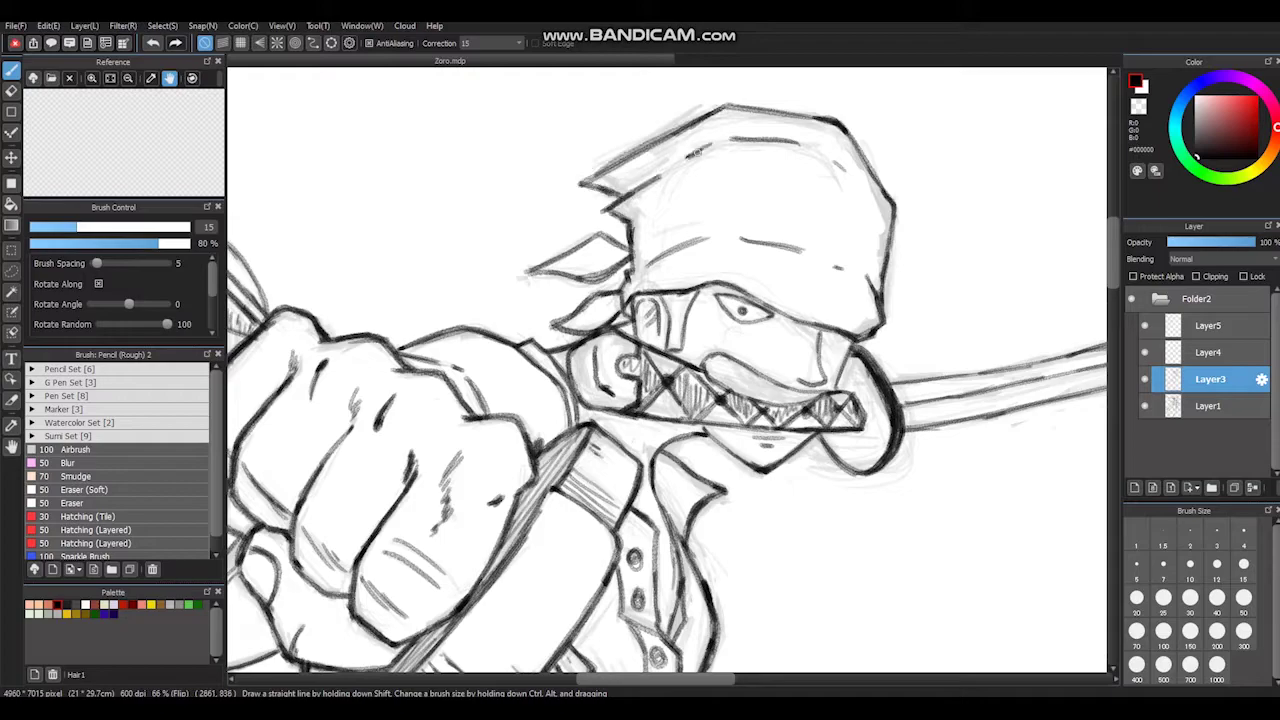
scroll(713, 142, "down", 3)
Step: Add a new layer above Layer5 and hatch shadows on the face under the bandana brim and beside the ear
left_click(1209, 325)
scroll(771, 315, "up", 3)
key("ctrl+shift+n")
left_click_drag(594, 166, 626, 172)
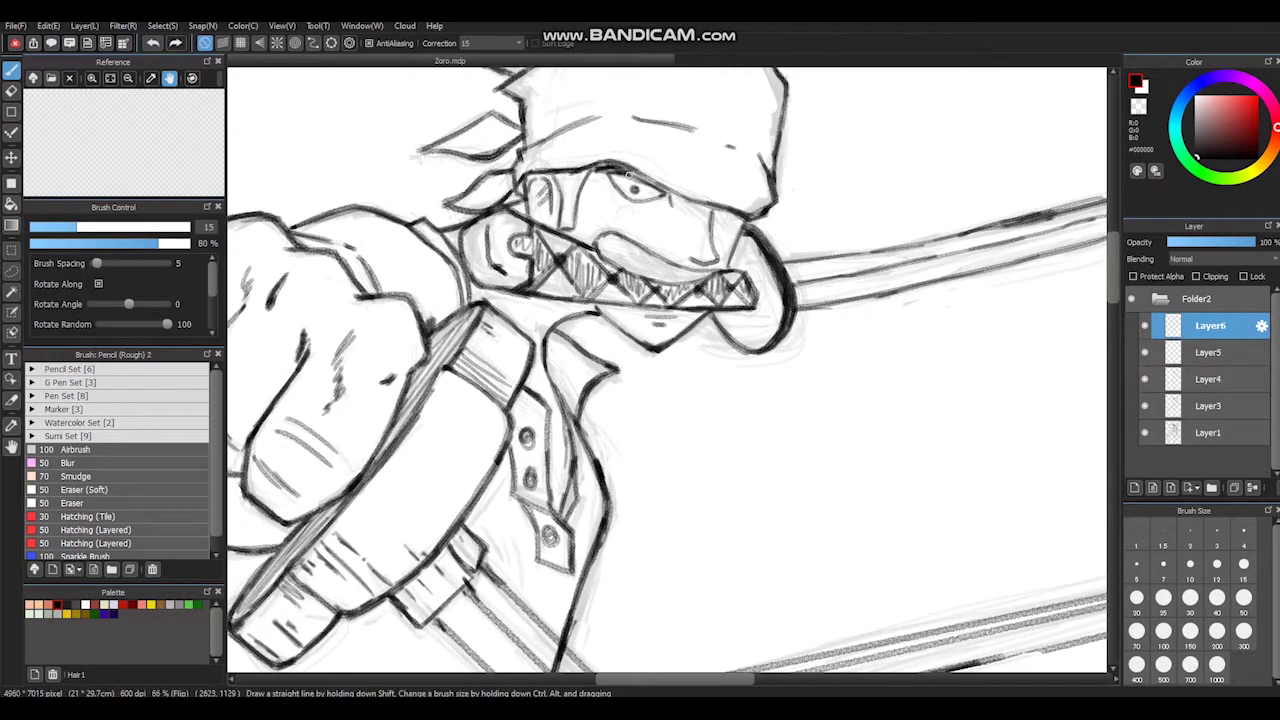
scroll(735, 237, "down", 3)
scroll(607, 241, "up", 3)
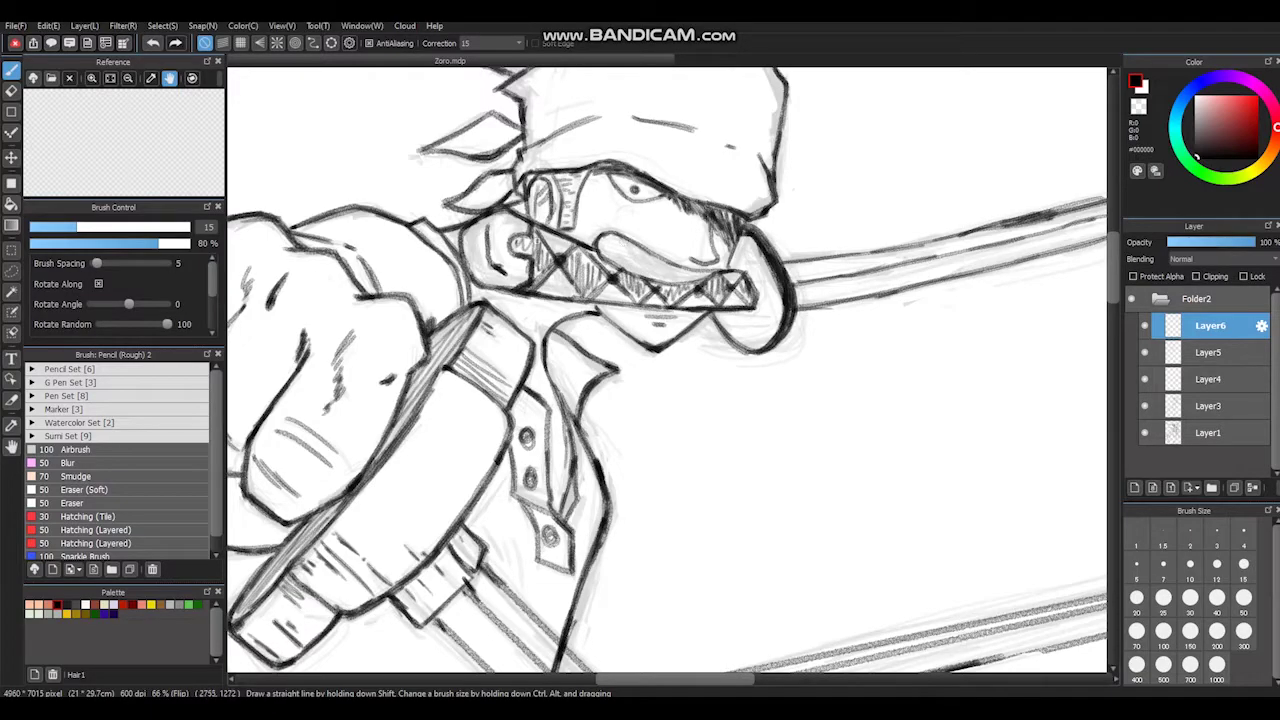
scroll(553, 218, "down", 3)
scroll(535, 262, "up", 3)
Step: Draw paired vertical stripes across the sash's upper band
scroll(538, 231, "down", 6)
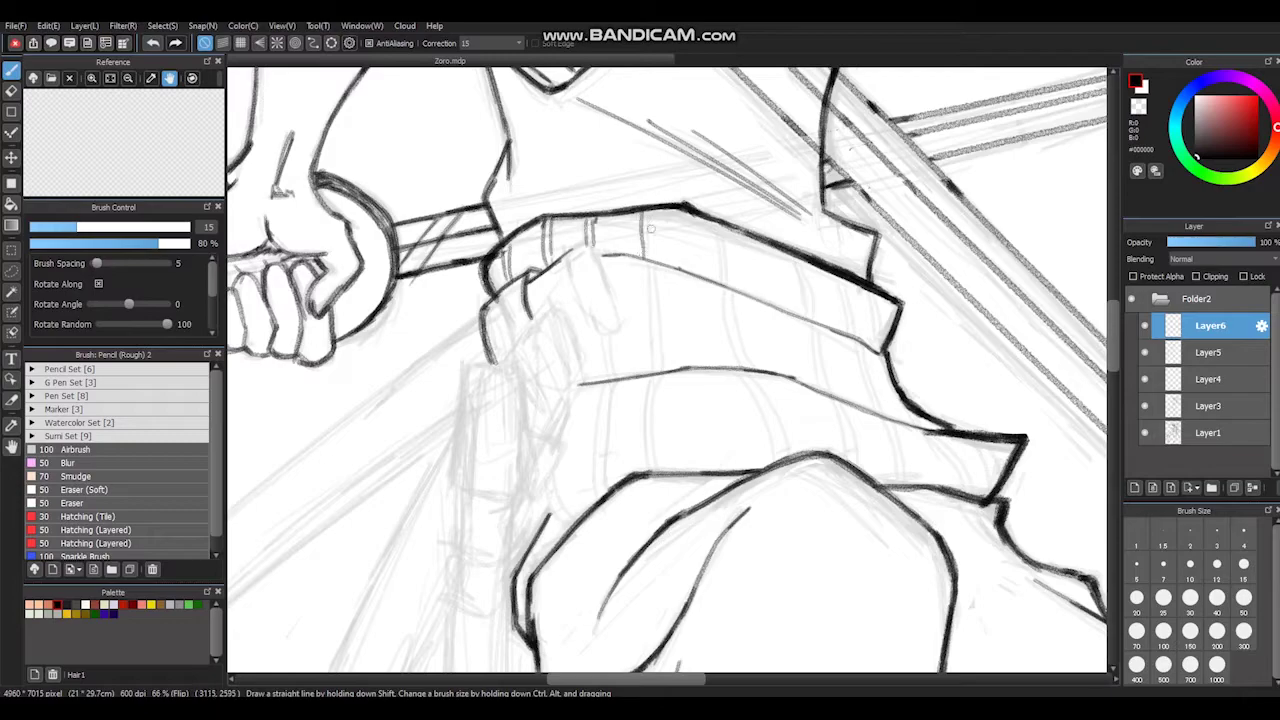
left_click_drag(874, 294, 882, 350)
scroll(860, 340, "down", 3)
Step: Draw paired vertical stripes across the sash's middle band, following the folds
left_click_drag(648, 198, 656, 244)
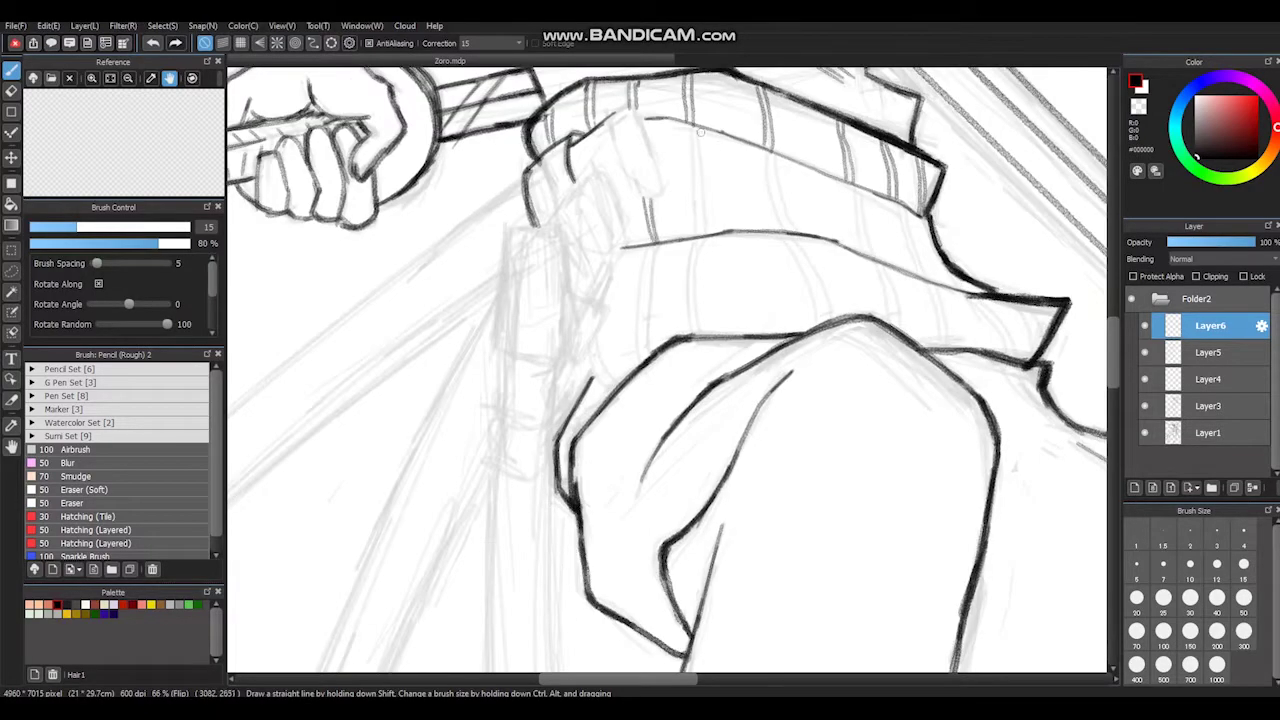
left_click_drag(690, 126, 704, 236)
left_click_drag(764, 152, 782, 232)
left_click_drag(775, 154, 796, 232)
left_click_drag(852, 188, 870, 260)
left_click_drag(896, 202, 930, 284)
Step: Draw curved paired stripes across the sash's lower band down to the trouser line
left_click_drag(700, 245, 690, 334)
left_click_drag(648, 244, 636, 366)
left_click_drag(662, 242, 648, 354)
left_click_drag(610, 390, 595, 340)
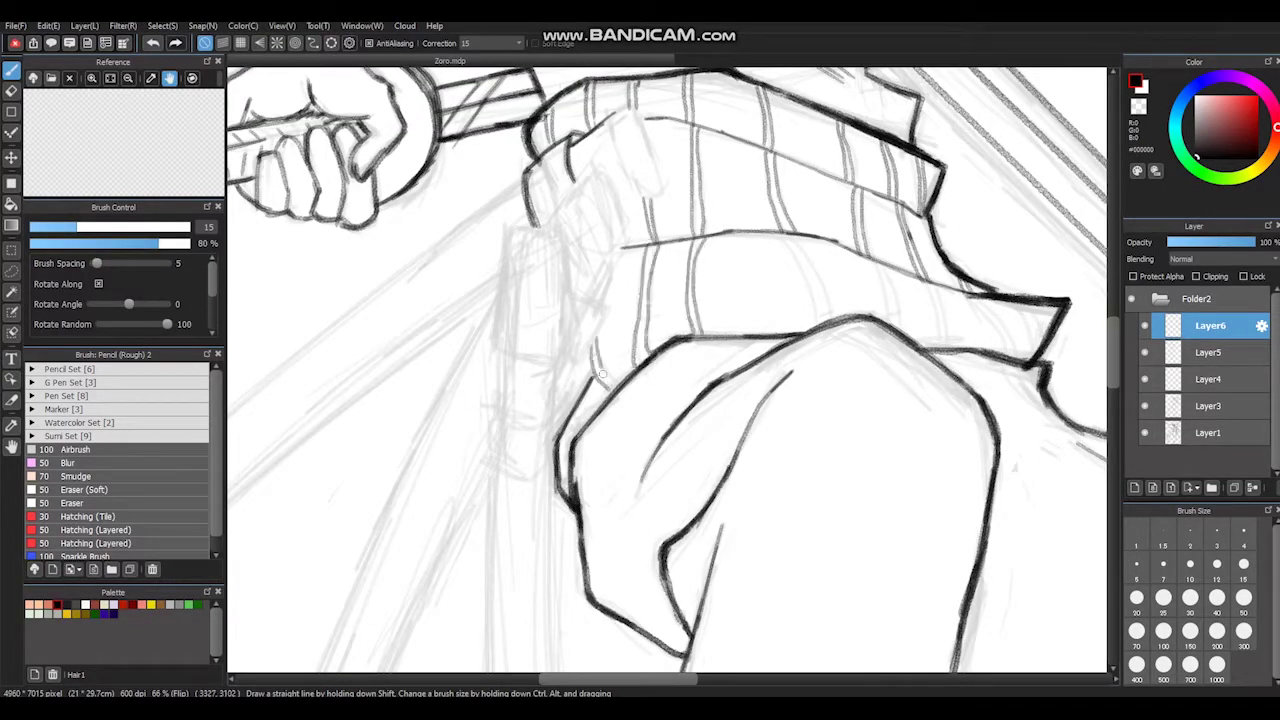
left_click_drag(778, 232, 780, 318)
mouse_move(818, 236)
left_mouse_down()
mouse_move(822, 336)
mouse_move(808, 326)
left_mouse_up()
left_click_drag(880, 262, 892, 336)
left_click_drag(936, 282, 940, 356)
left_click_drag(1000, 298, 1012, 362)
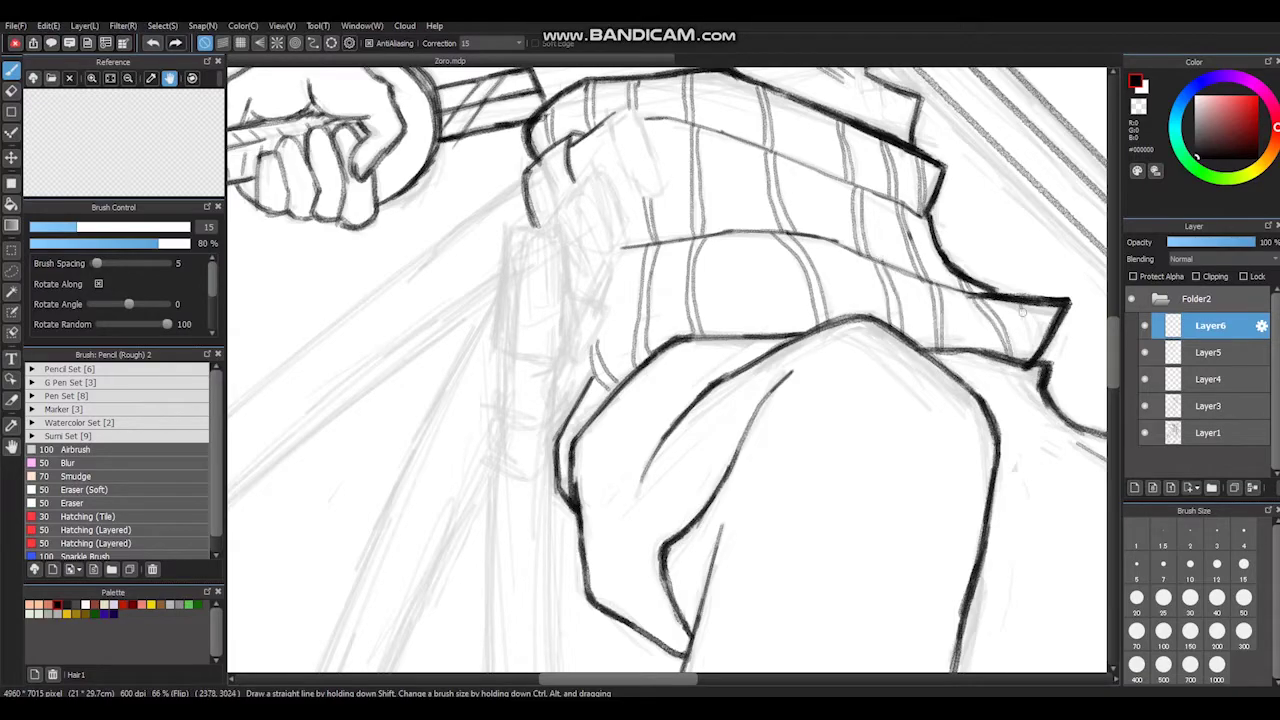
scroll(531, 146, "right", 2)
left_click_drag(562, 108, 585, 190)
key("ctrl+z")
key("ctrl+z")
Step: On Layer3, trace the three scabbard openings tucked into the sash at the hip and the nearest one's banded collar
mouse_move(560, 108)
left_mouse_down()
mouse_move(583, 190)
mouse_move(564, 178)
mouse_move(545, 245)
left_mouse_up()
mouse_move(518, 168)
left_mouse_down()
mouse_move(528, 200)
mouse_move(495, 350)
left_mouse_up()
left_click_drag(432, 215, 474, 313)
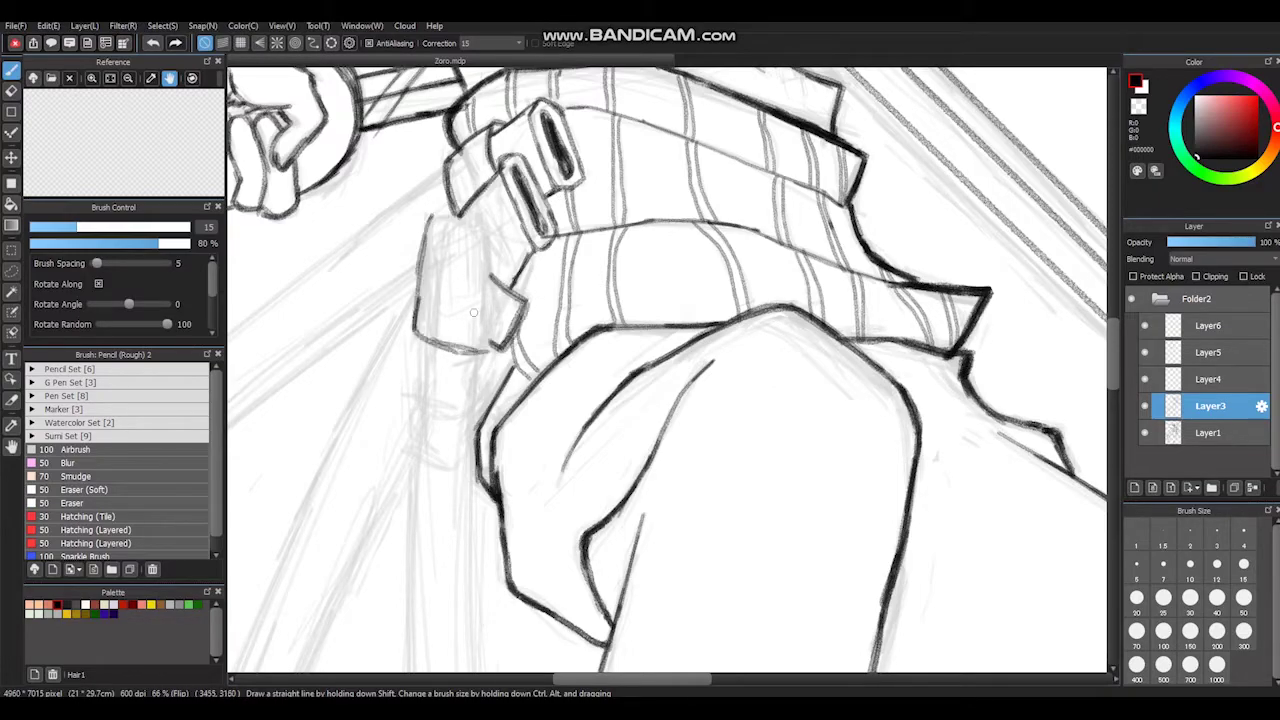
mouse_move(476, 230)
left_mouse_down()
mouse_move(420, 222)
mouse_move(468, 352)
mouse_move(443, 251)
mouse_move(405, 294)
mouse_move(476, 298)
left_mouse_up()
scroll(450, 300, "down", 3)
mouse_move(410, 274)
left_mouse_down()
mouse_move(475, 293)
mouse_move(448, 364)
left_mouse_up()
mouse_move(409, 289)
left_mouse_down()
mouse_move(409, 231)
mouse_move(423, 277)
left_mouse_up()
Step: Trace the outer edge of the scabbard nearest the front leg, from its collar down to the calf
key("ctrl+Left")
left_click_drag(386, 317, 506, 213)
mouse_move(380, 290)
left_mouse_down()
mouse_move(590, 170)
mouse_move(560, 155)
left_mouse_up()
scroll(480, 250, "left", 3)
scroll(470, 240, "left", 3)
scroll(430, 260, "left", 3)
mouse_move(300, 360)
left_mouse_down()
mouse_move(560, 145)
mouse_move(510, 170)
left_mouse_up()
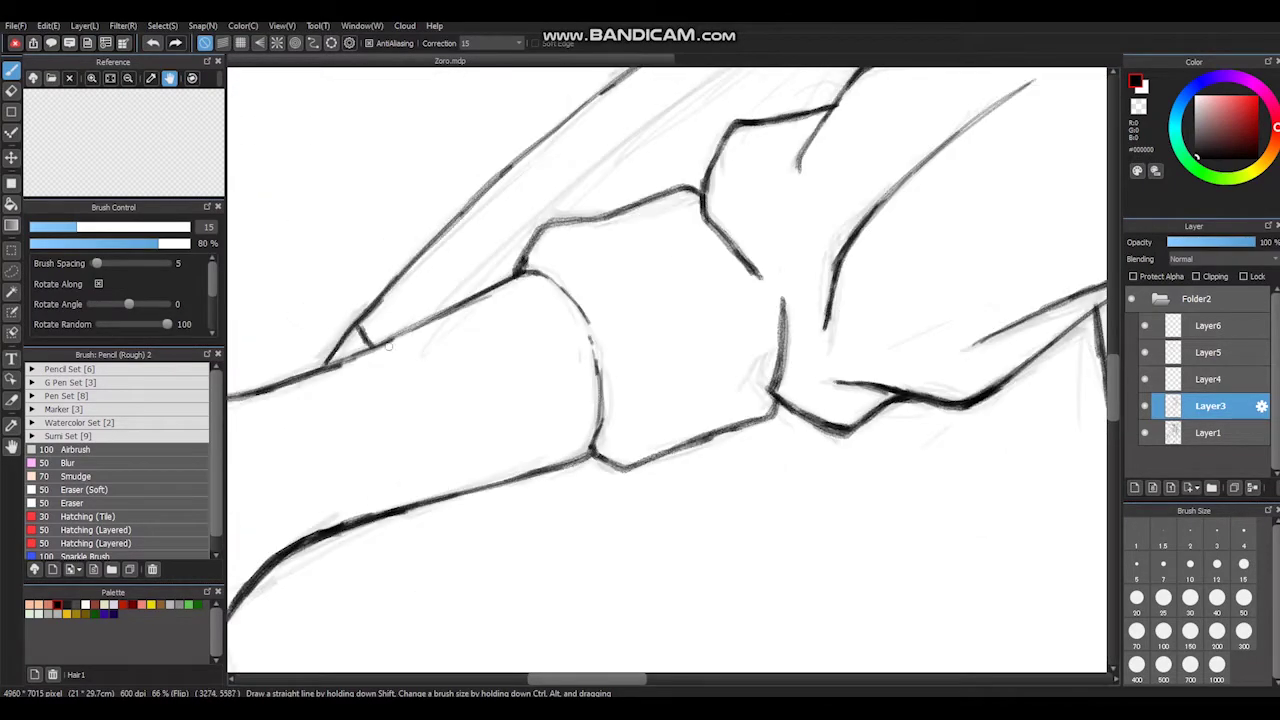
Step: Trace the remaining long edge of the scabbard nearest the leg, from the calf up to the hip
scroll(450, 300, "right", 3)
left_click_drag(308, 428, 422, 308)
left_click_drag(372, 362, 520, 240)
left_click_drag(350, 306, 490, 186)
scroll(450, 300, "right", 3)
left_click_drag(348, 352, 668, 152)
left_click_drag(486, 262, 674, 148)
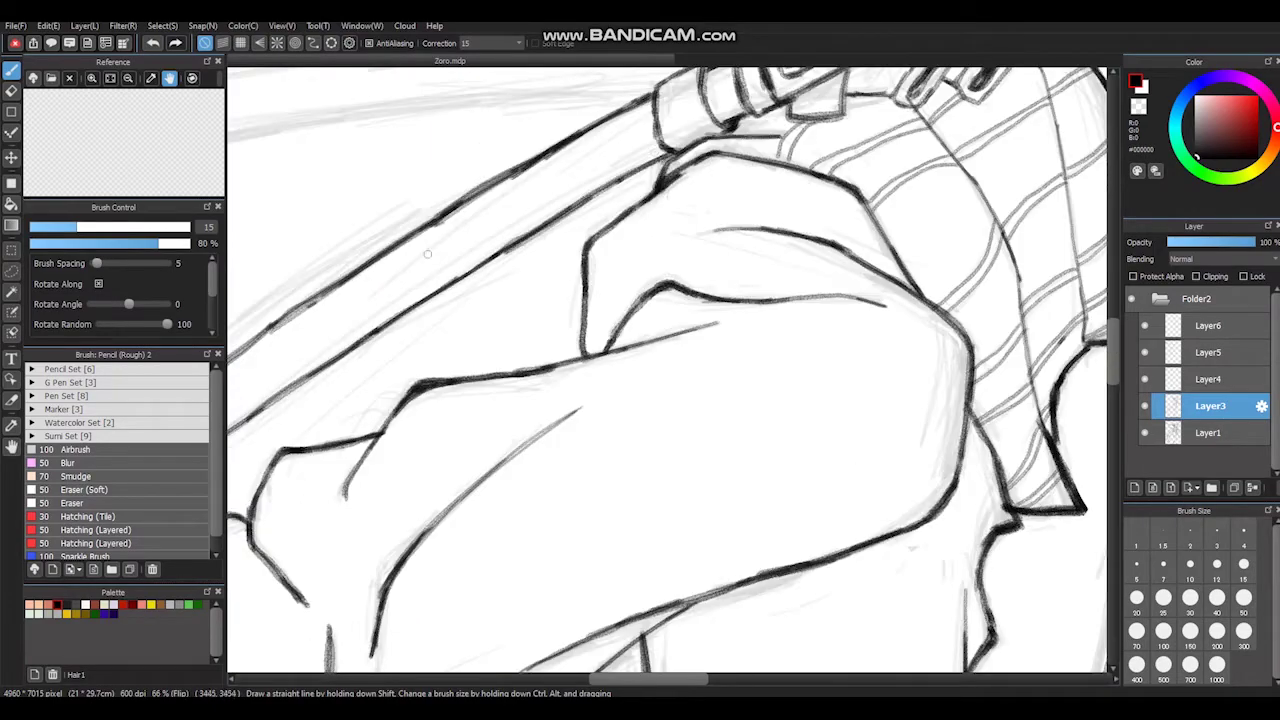
Step: Trace one long curved edge of the middle scabbard outward from the hip
scroll(550, 300, "right", 3)
scroll(550, 300, "right", 3)
left_click_drag(475, 332, 625, 235)
scroll(550, 300, "right", 3)
left_click_drag(415, 330, 644, 158)
scroll(533, 237, "left", 3)
left_click_drag(362, 276, 532, 140)
scroll(450, 200, "left", 3)
mouse_move(398, 262)
left_mouse_down()
mouse_move(562, 104)
mouse_move(400, 246)
mouse_move(280, 440)
left_mouse_up()
scroll(450, 200, "left", 3)
left_click_drag(410, 236, 275, 436)
scroll(660, 370, "right", 3)
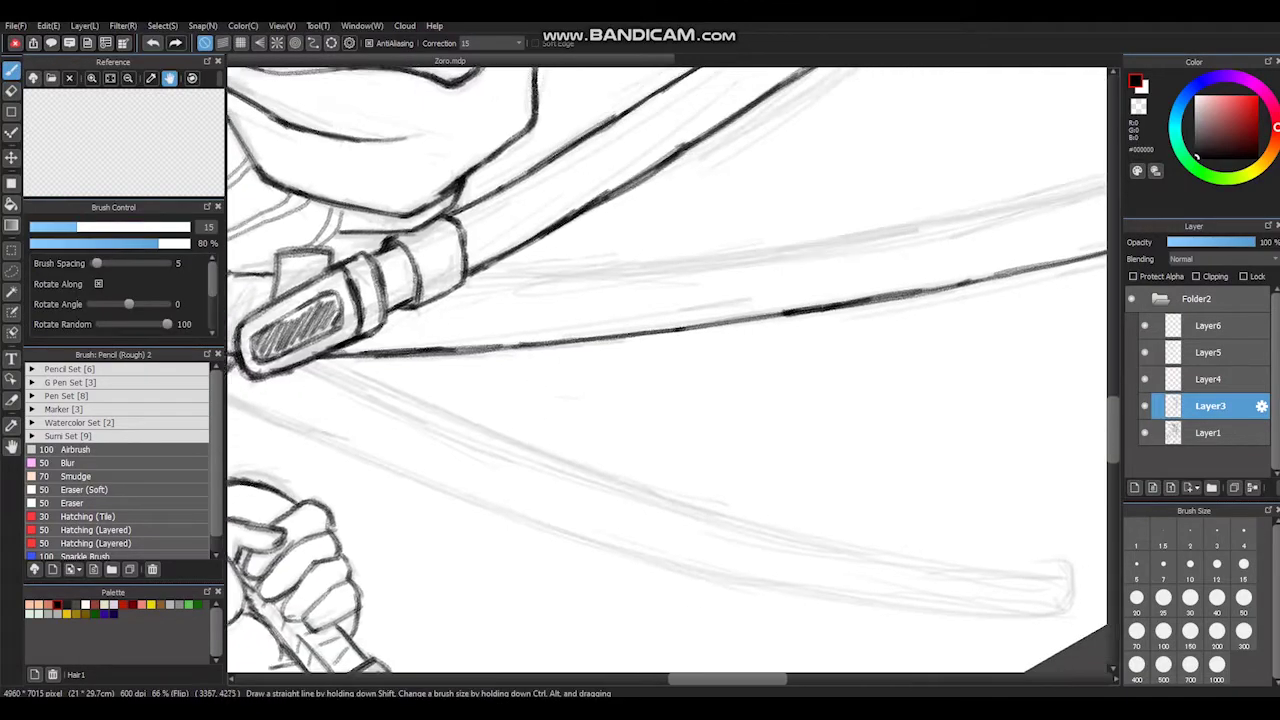
Step: Trace the opposite long edge of the middle scabbard along its whole length
scroll(450, 300, "right", 3)
left_click_drag(562, 200, 374, 336)
scroll(450, 300, "right", 3)
mouse_move(512, 226)
left_mouse_down()
mouse_move(366, 342)
mouse_move(352, 378)
left_mouse_up()
scroll(450, 300, "right", 3)
scroll(393, 345, "right", 3)
scroll(393, 345, "right", 3)
left_click_drag(530, 220, 356, 408)
left_click_drag(630, 100, 476, 282)
Step: Draw the dark elongated fitting and the small curved band on the middle scabbard
scroll(476, 282, "left", 3)
mouse_move(618, 190)
left_mouse_down()
mouse_move(540, 272)
mouse_move(617, 281)
left_mouse_up()
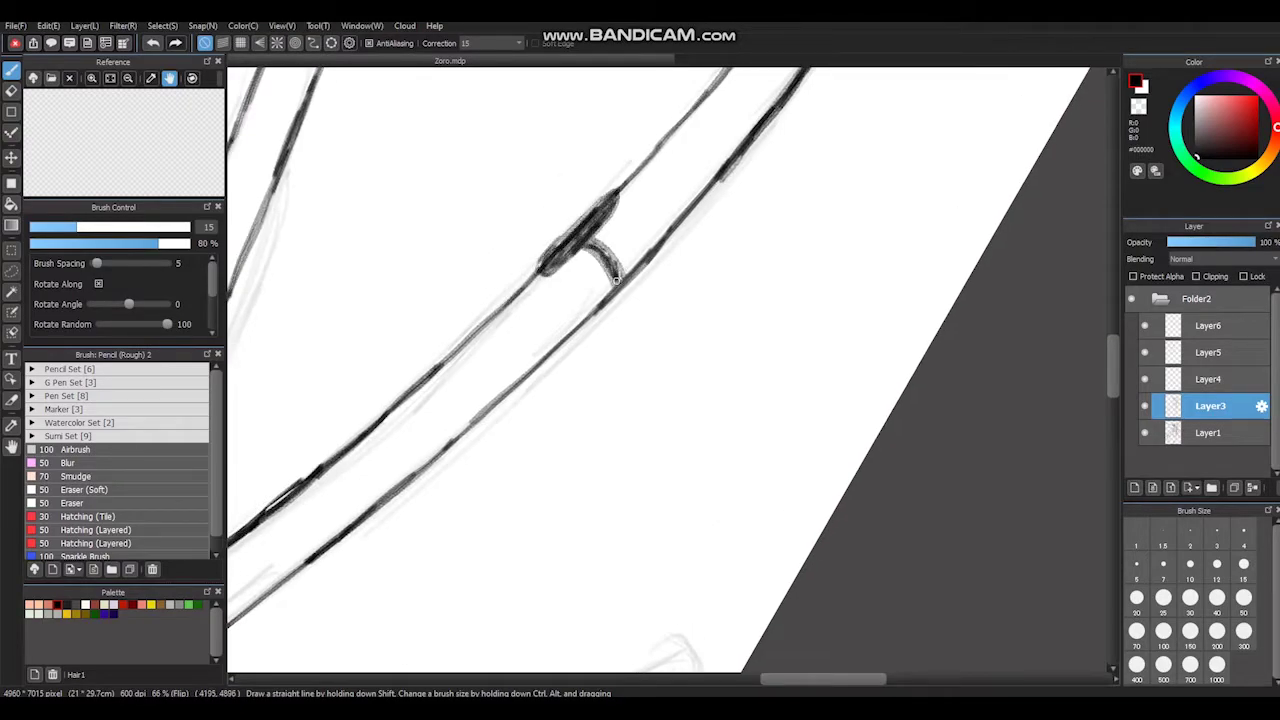
scroll(617, 281, "right", 3)
left_click_drag(680, 130, 650, 180)
Step: Draw a small dark oval fitting near the collar of the scabbard closest to the leg
scroll(617, 281, "left", 3)
scroll(500, 300, "left", 3)
left_click_drag(432, 258, 410, 296)
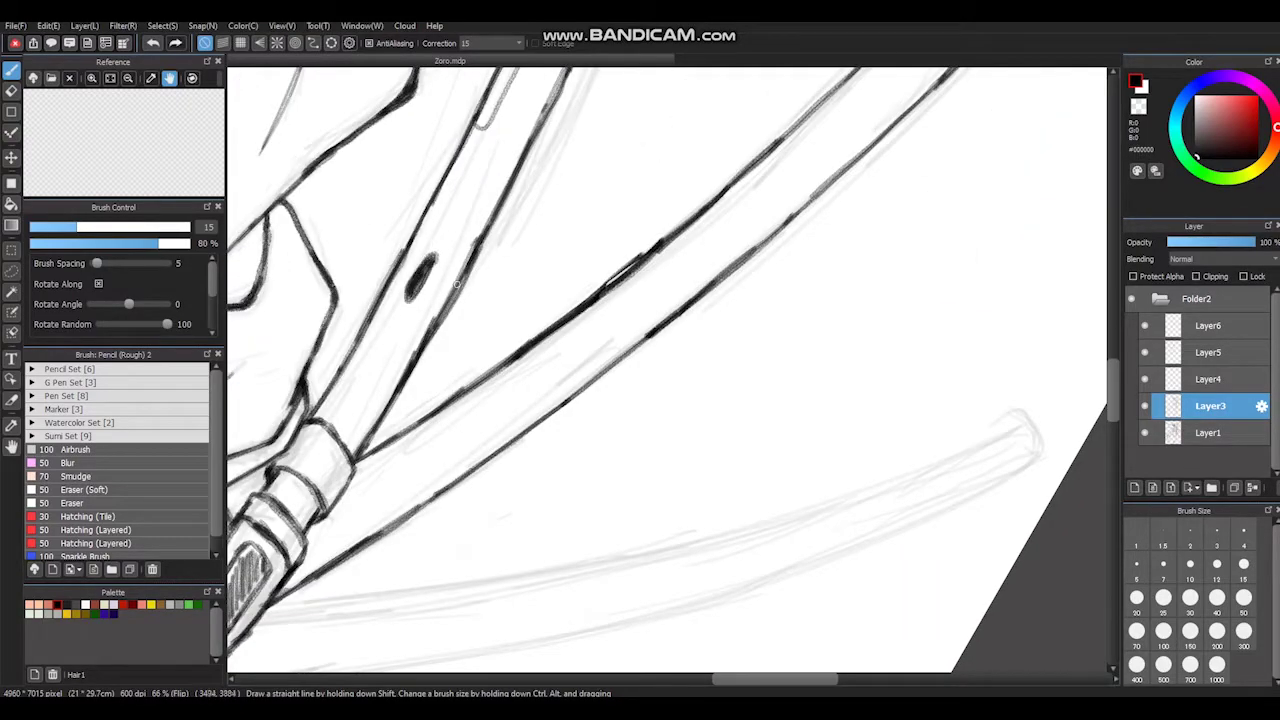
Step: Trace the first stretch of both long edges of the outermost scabbard, starting at the hip
scroll(456, 282, "left", 3)
left_click_drag(830, 142, 656, 272)
scroll(656, 272, "right", 3)
left_click_drag(866, 124, 478, 368)
left_click_drag(730, 144, 482, 366)
scroll(575, 226, "right", 3)
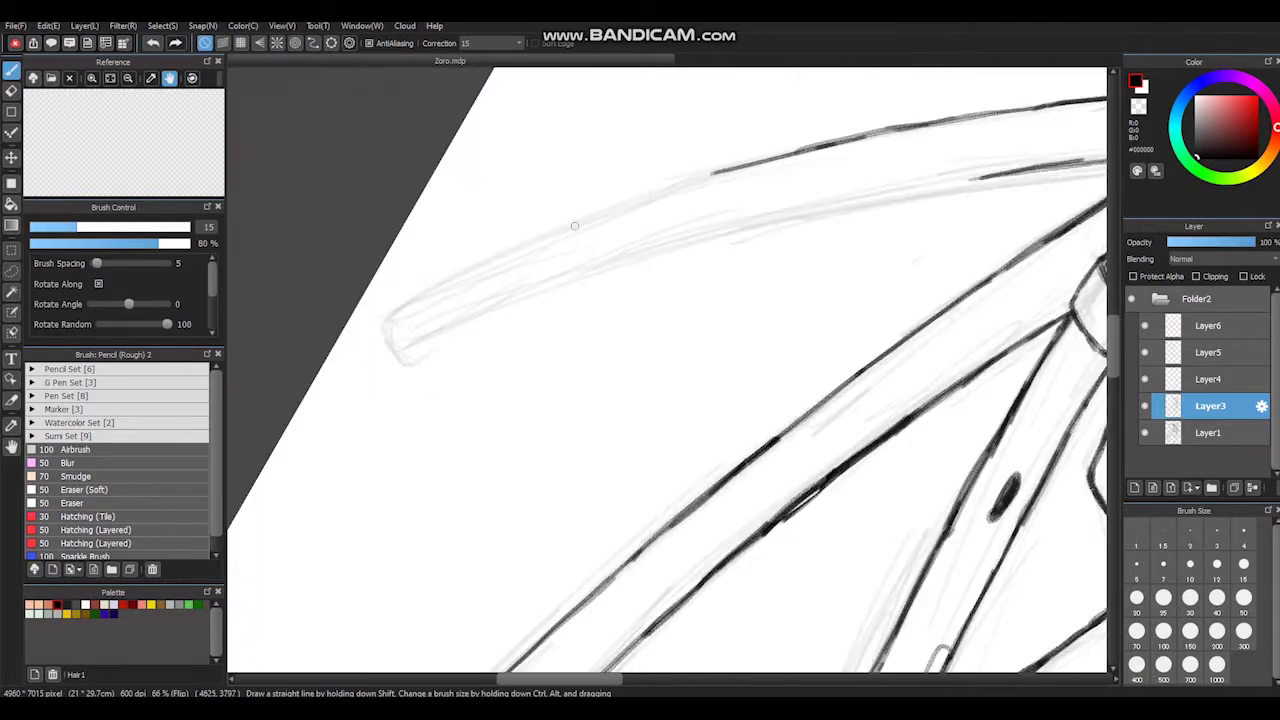
Step: Extend both curved edges of the outermost scabbard along its full length and draw its rounded tip
scroll(575, 226, "down", 3)
mouse_move(350, 215)
left_mouse_down()
mouse_move(325, 262)
mouse_move(335, 265)
left_mouse_up()
mouse_move(430, 218)
left_mouse_down()
mouse_move(340, 263)
mouse_move(578, 168)
left_mouse_up()
scroll(578, 168, "right", 3)
key("ctrl+z")
mouse_move(756, 130)
left_mouse_down()
mouse_move(390, 218)
mouse_move(592, 170)
left_mouse_up()
left_click_drag(904, 112, 463, 188)
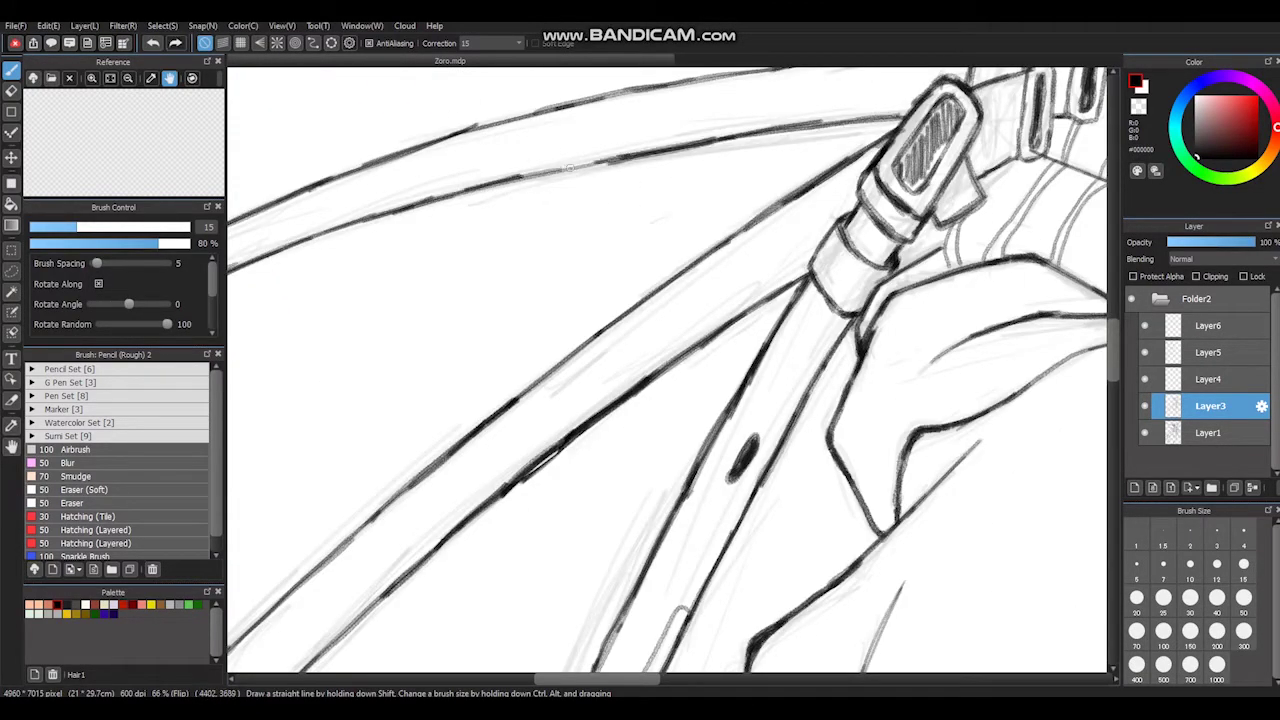
Step: Add light lengthwise hatching strokes along the three scabbards on Layer6
scroll(463, 188, "down", 10)
left_click_drag(470, 143, 432, 270)
scroll(470, 143, "down", 10)
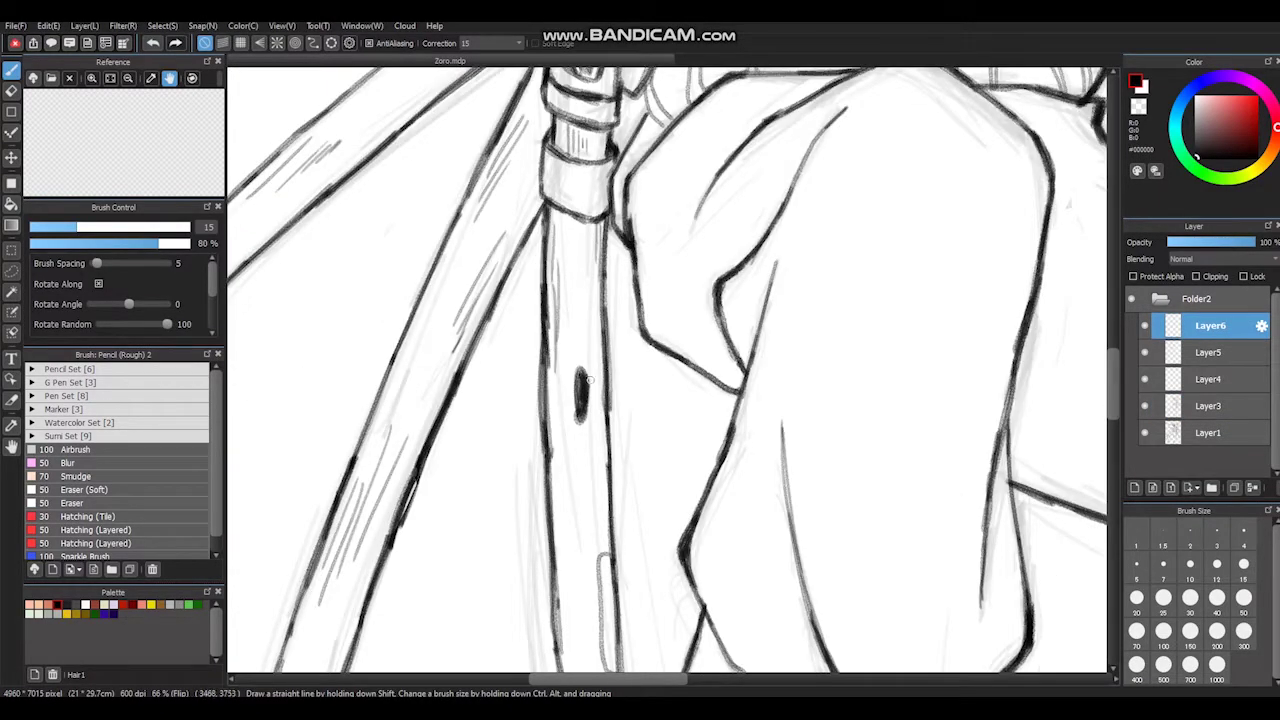
scroll(590, 377, "down", 5)
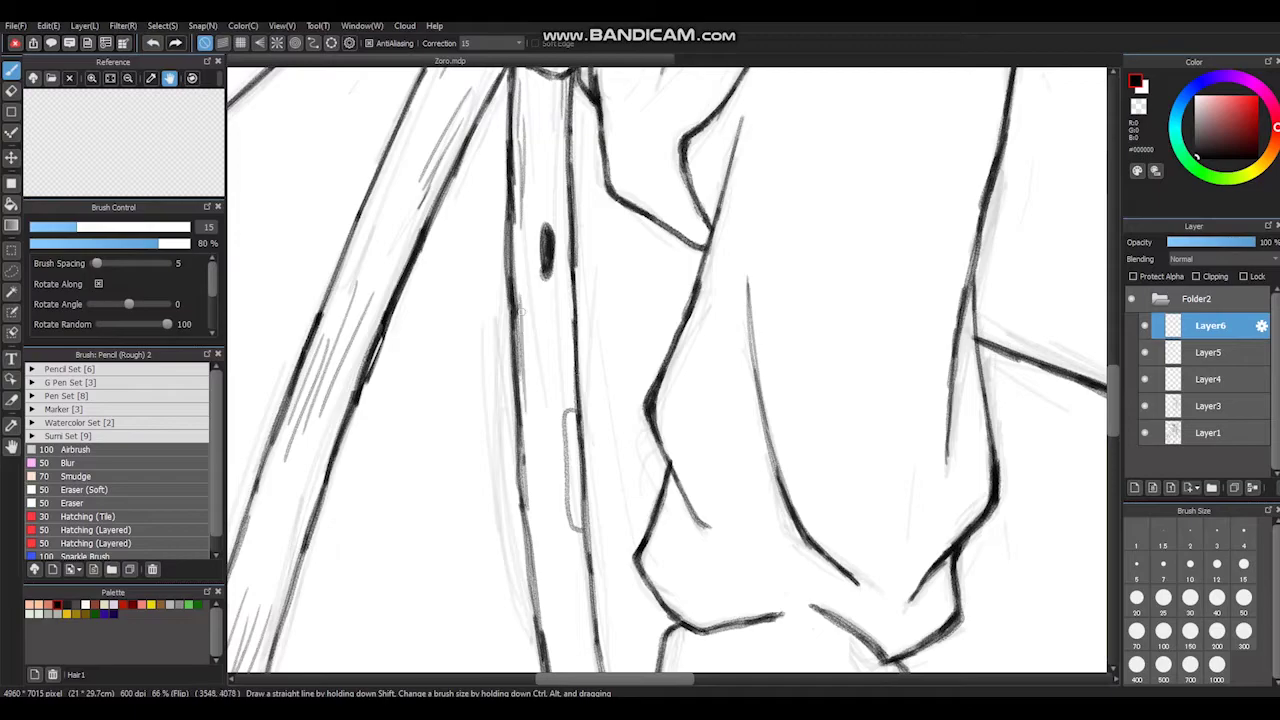
scroll(543, 458, "down", 5)
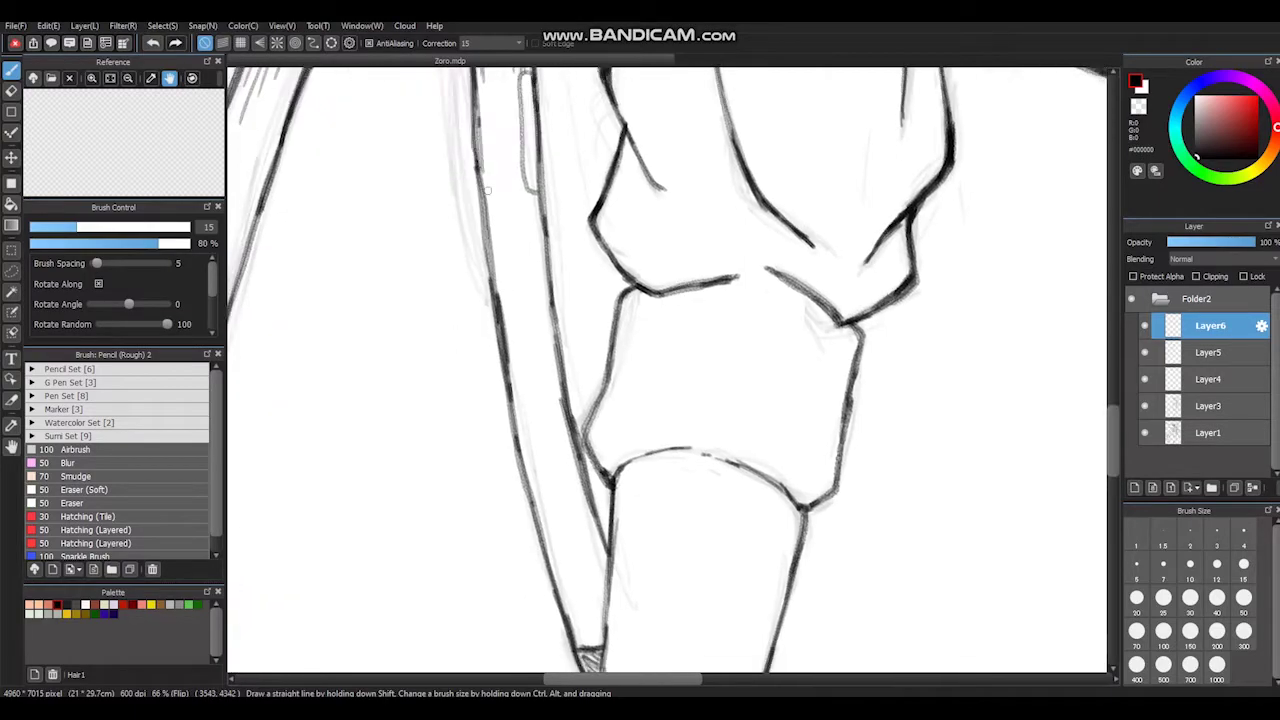
left_click_drag(545, 360, 568, 448)
scroll(545, 360, "down", 5)
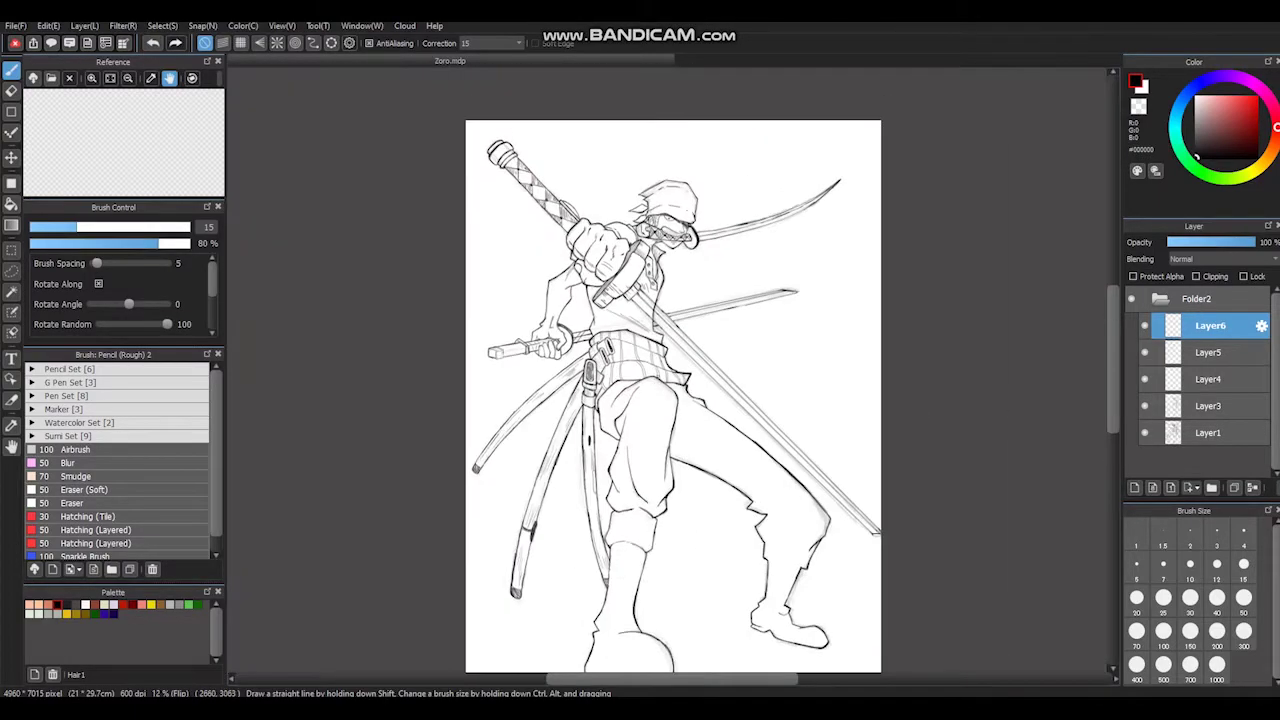
Step: Select the narrow band along the large diagonal sword's blade and paint it solid black on Layer6
scroll(466, 211, "up", 5)
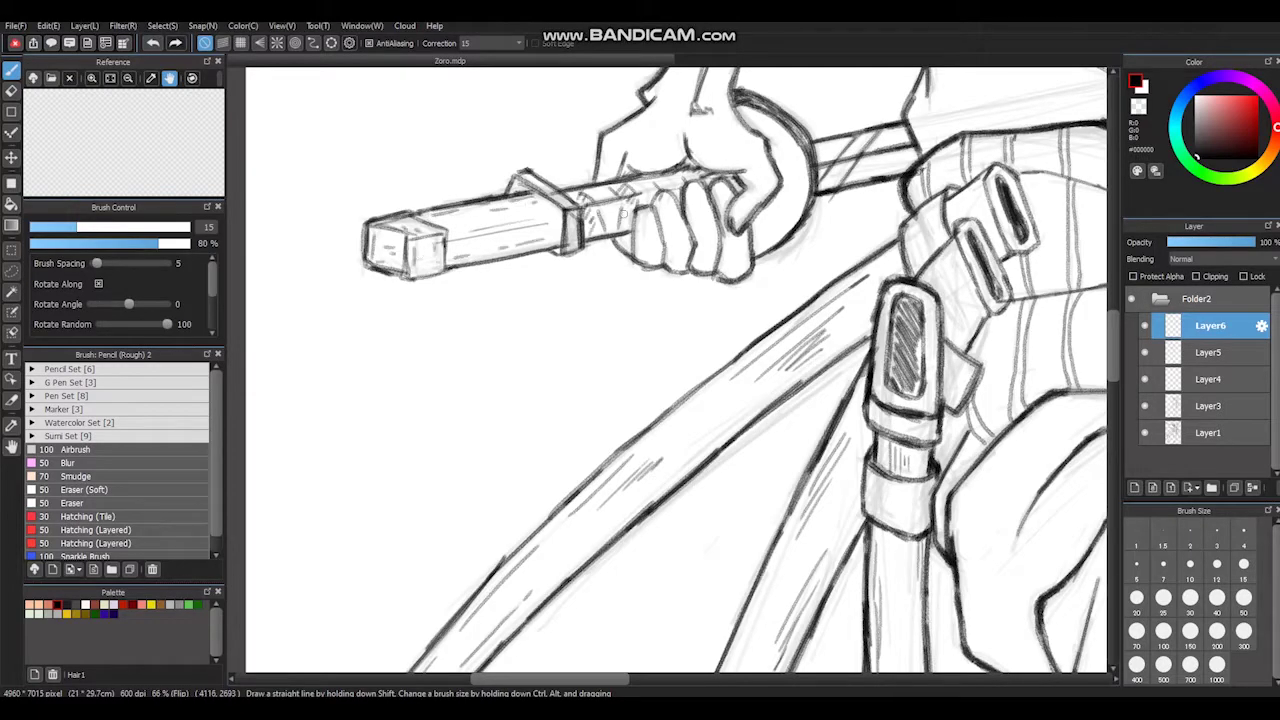
scroll(622, 213, "up", 2)
scroll(622, 213, "up", 5)
key("g")
left_click(694, 220)
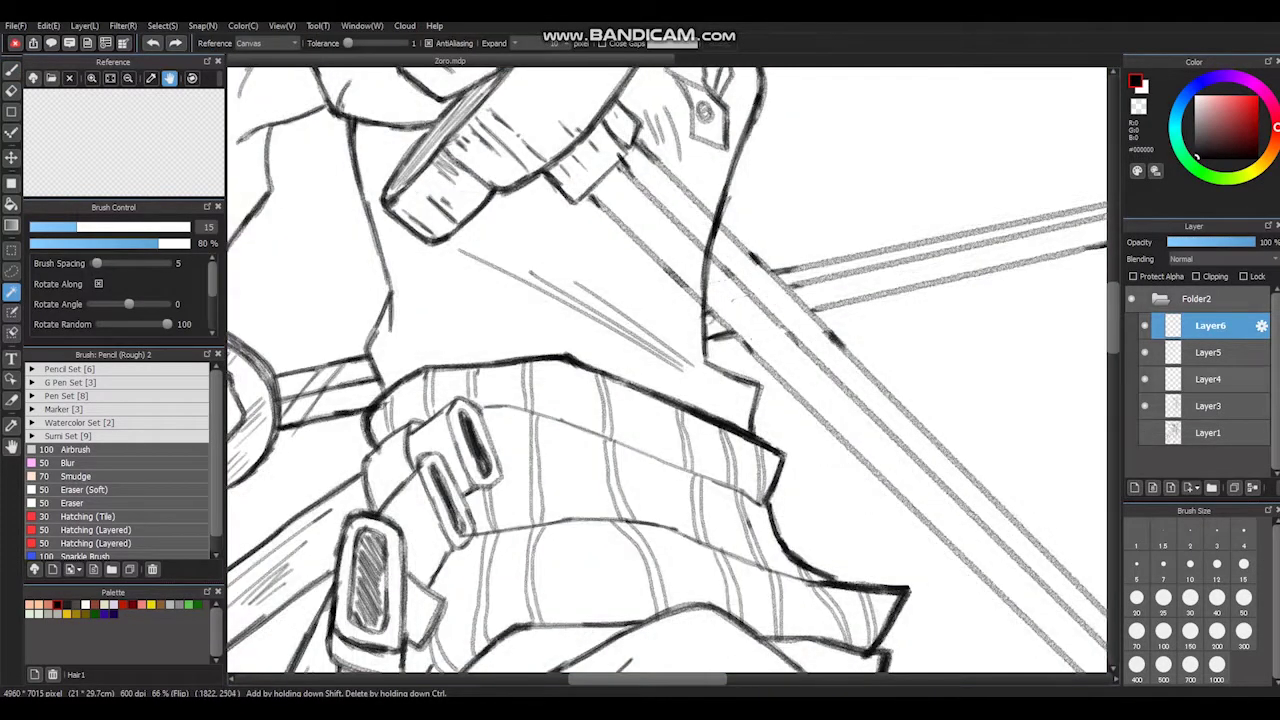
key("e")
key("ctrl+z")
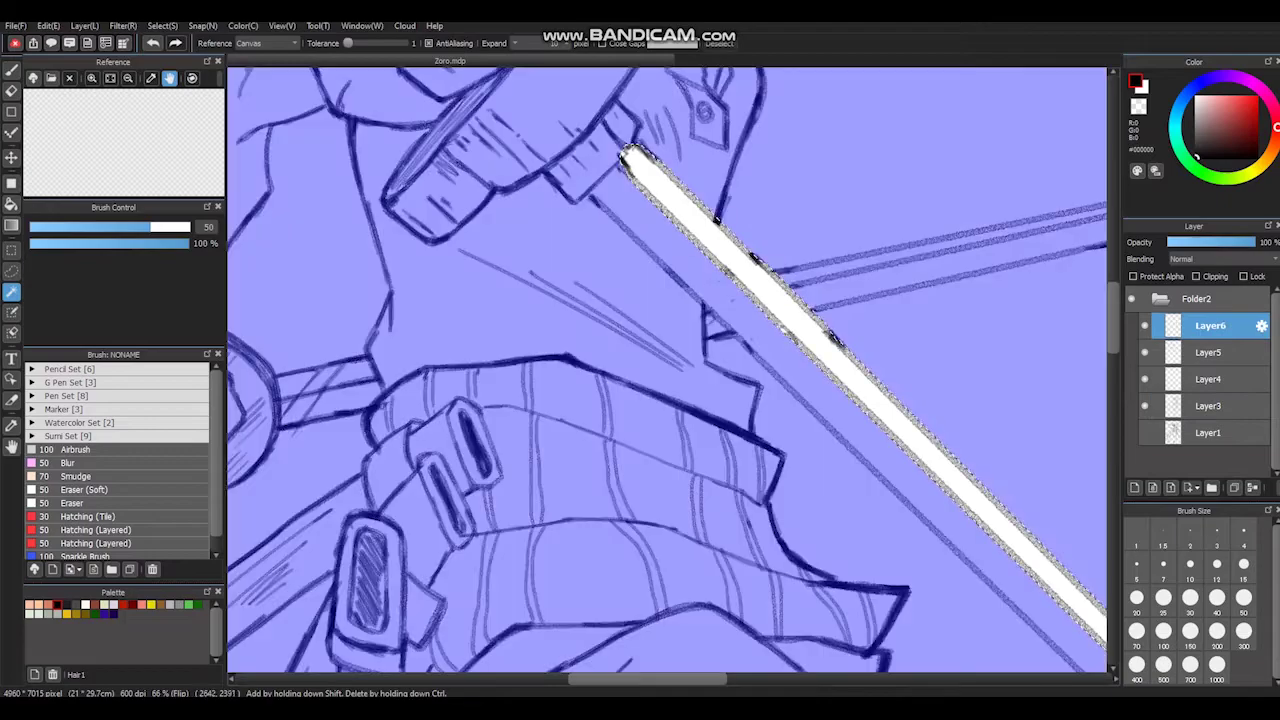
key("b")
scroll(700, 277, "down", 5)
key("ctrl+z")
Step: Select the upper blade bands of the other swords, paint them black and clear the selection
key("w")
left_click(680, 349)
scroll(680, 349, "up", 3)
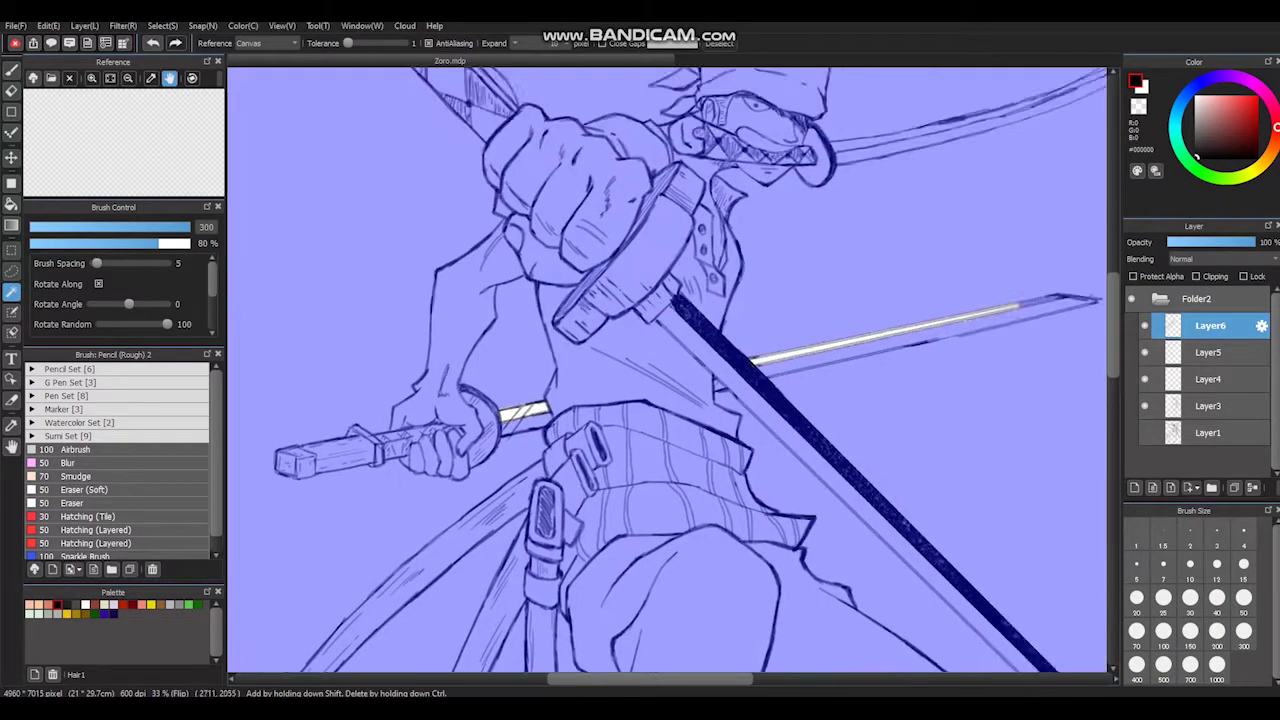
key("b")
left_click_drag(686, 285, 486, 515)
key("ctrl+d")
Step: Add hatching and darker accents to the raised sword's pommel and hilt on Layer6
mouse_move(666, 366)
left_mouse_down()
mouse_move(600, 366)
mouse_move(710, 307)
left_mouse_up()
left_click(1208, 406)
left_click(1208, 379)
left_click(1208, 352)
left_click(1208, 325)
left_click_drag(550, 176, 574, 170)
left_click_drag(490, 184, 494, 198)
left_click_drag(432, 186, 438, 192)
mouse_move(650, 380)
left_mouse_down()
mouse_move(702, 330)
mouse_move(632, 450)
mouse_move(845, 167)
mouse_move(873, 339)
mouse_move(960, 520)
left_mouse_up()
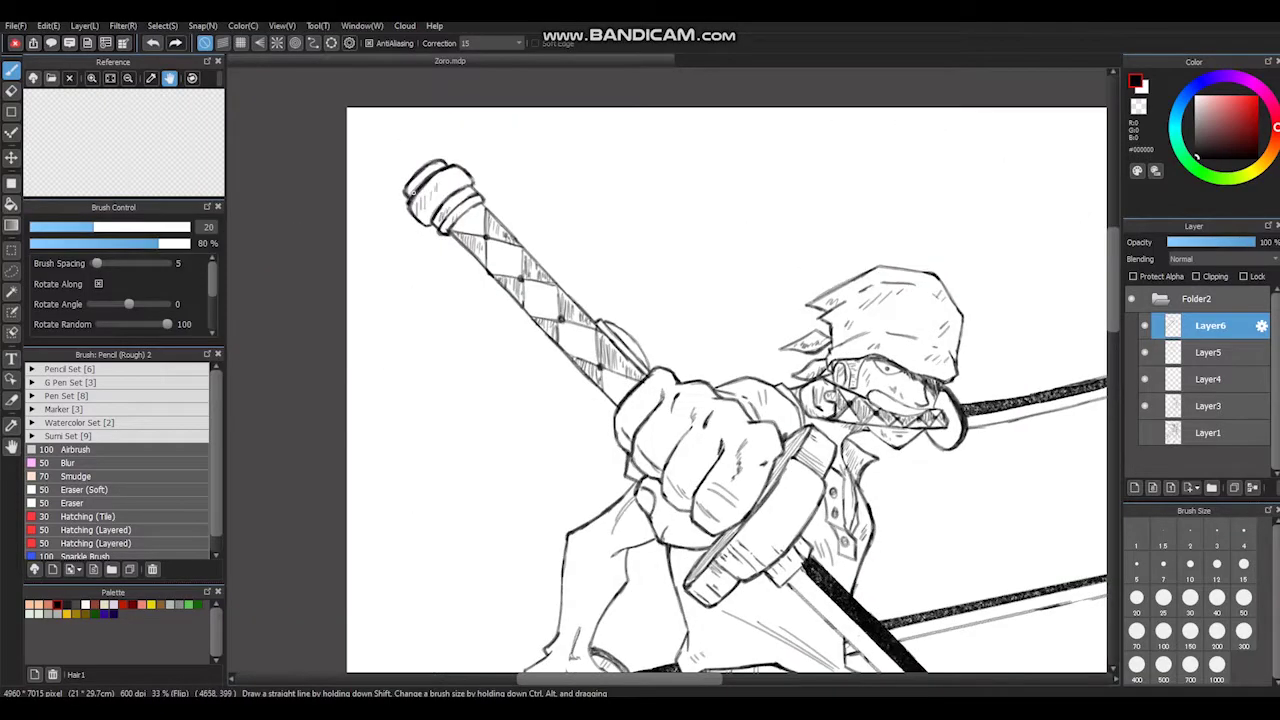
Step: Add light hatching to the sword blades, clothing and thighs
left_click_drag(619, 369, 497, 155)
left_click_drag(386, 269, 403, 347)
left_click_drag(640, 400, 729, 680)
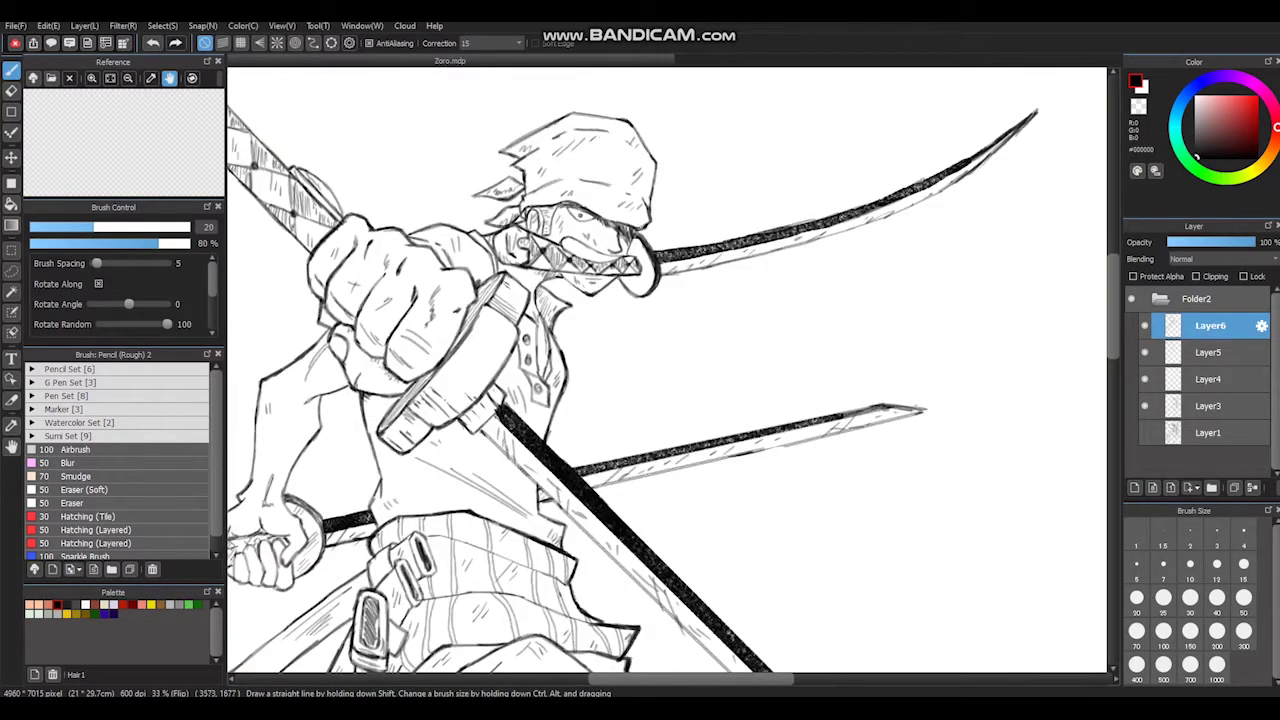
left_click_drag(690, 560, 593, 612)
scroll(636, 370, "down", 5)
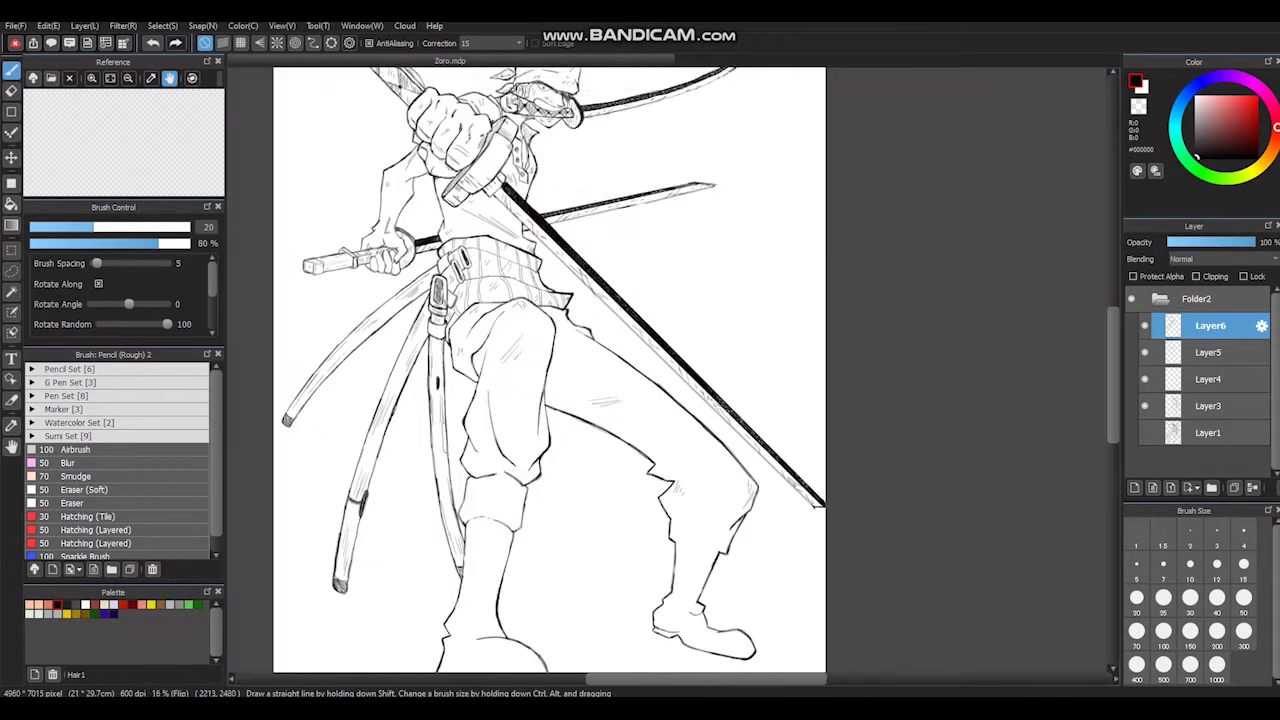
Step: Add a new layer, hide the layers beneath it and fill the new layer with black
left_click(1134, 487)
left_click(1145, 352)
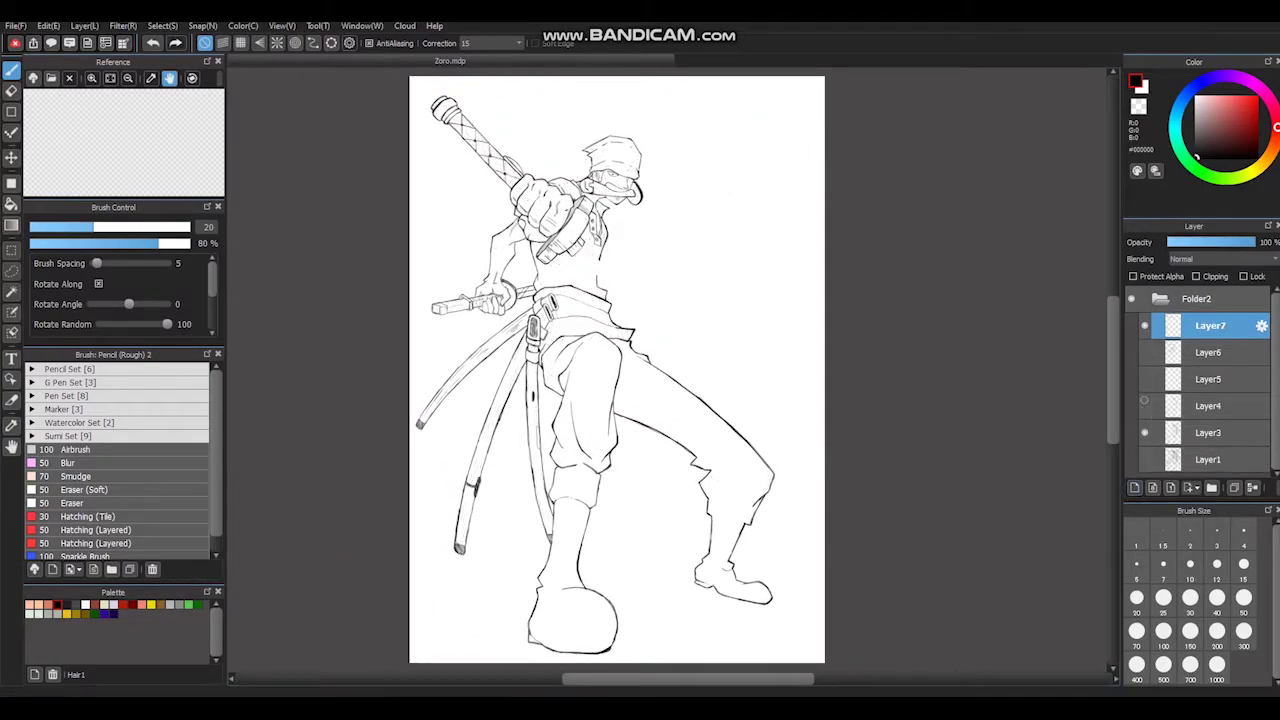
left_click(1145, 379)
left_click(1145, 406)
left_click(1145, 433)
key("g")
left_click(617, 370)
Step: Lower the black layer's opacity to a faint tint and show the line art layers again
left_click_drag(1255, 242, 1180, 242)
left_click(1145, 352)
left_click(1145, 379)
left_click(1145, 406)
left_click(1145, 433)
Step: Set the Airbrush to bright green, 20% opacity and size 70, and add a new layer for lettering
key("b")
left_click(1214, 177)
left_click(77, 449)
left_click_drag(157, 243, 60, 243)
left_click_drag(645, 196, 672, 224)
key("ctrl+z")
left_click(1134, 487)
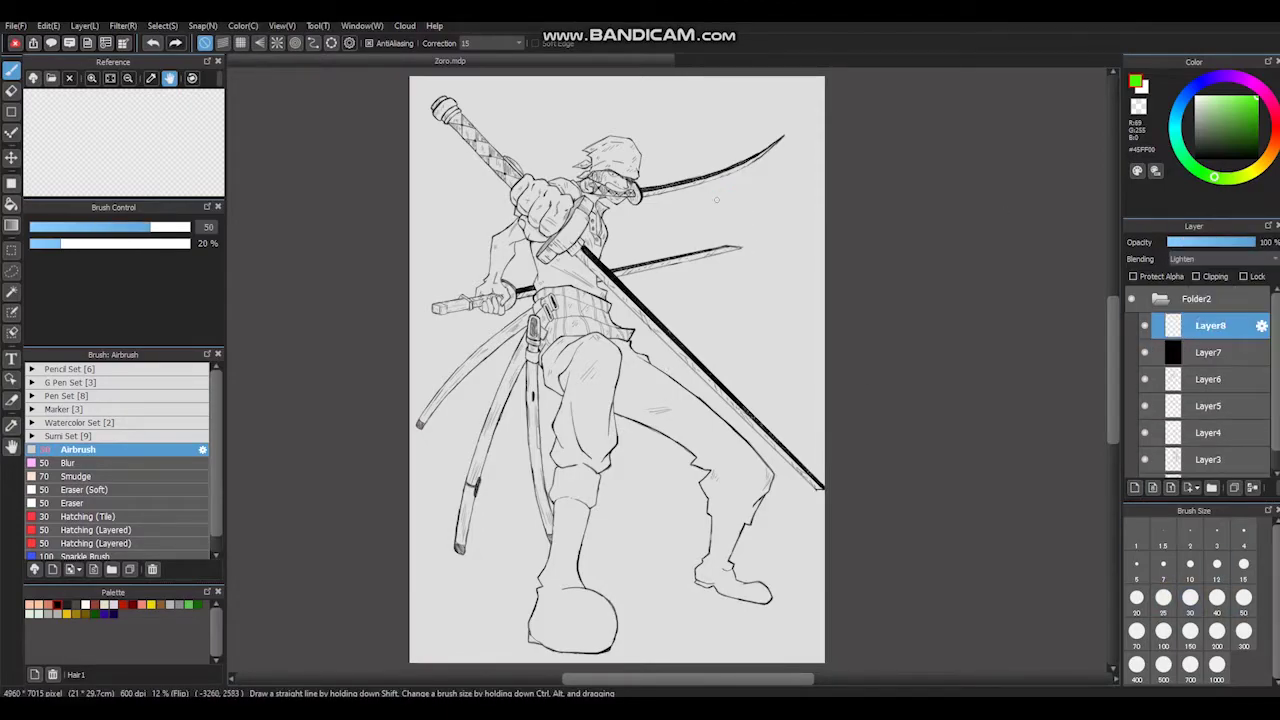
left_click(1136, 631)
Step: Try lettering ZORO in faint green between the two background sword blades
left_click_drag(645, 196, 672, 228)
key("ctrl+z")
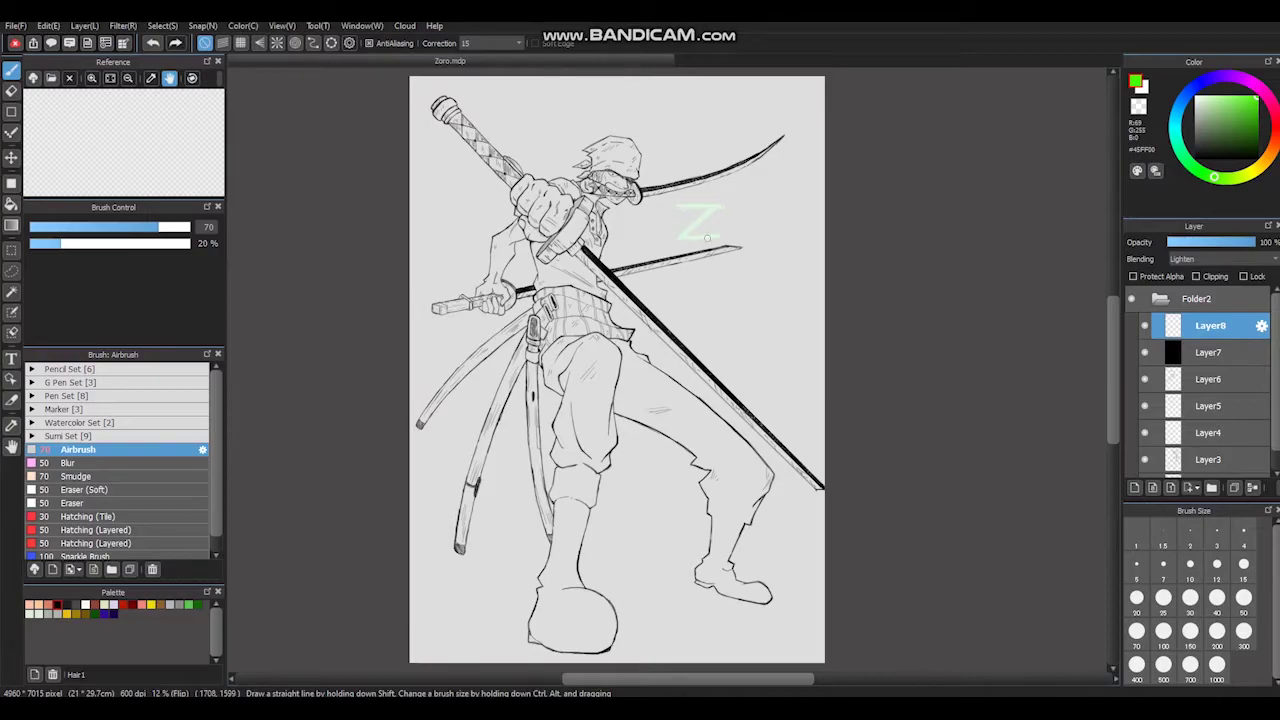
left_click_drag(749, 229, 760, 213)
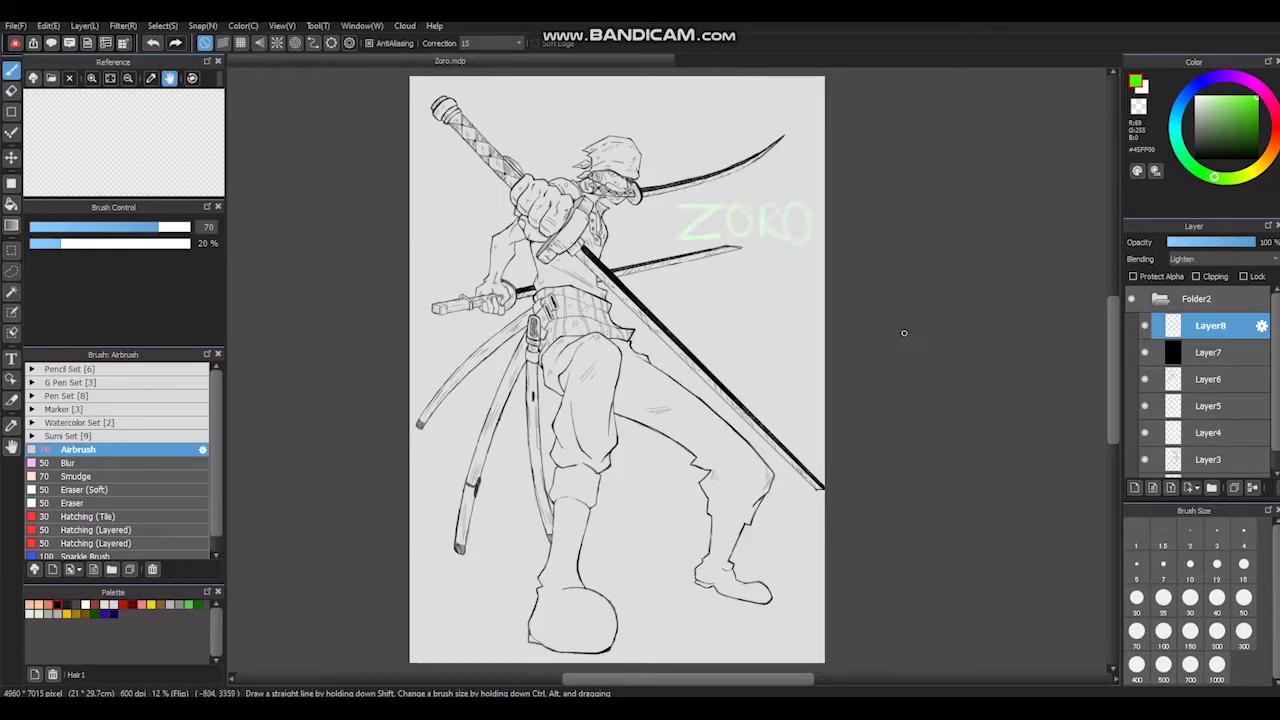
key("ctrl+z")
key("ctrl+z")
key("ctrl+z")
key("ctrl+z")
key("ctrl+z")
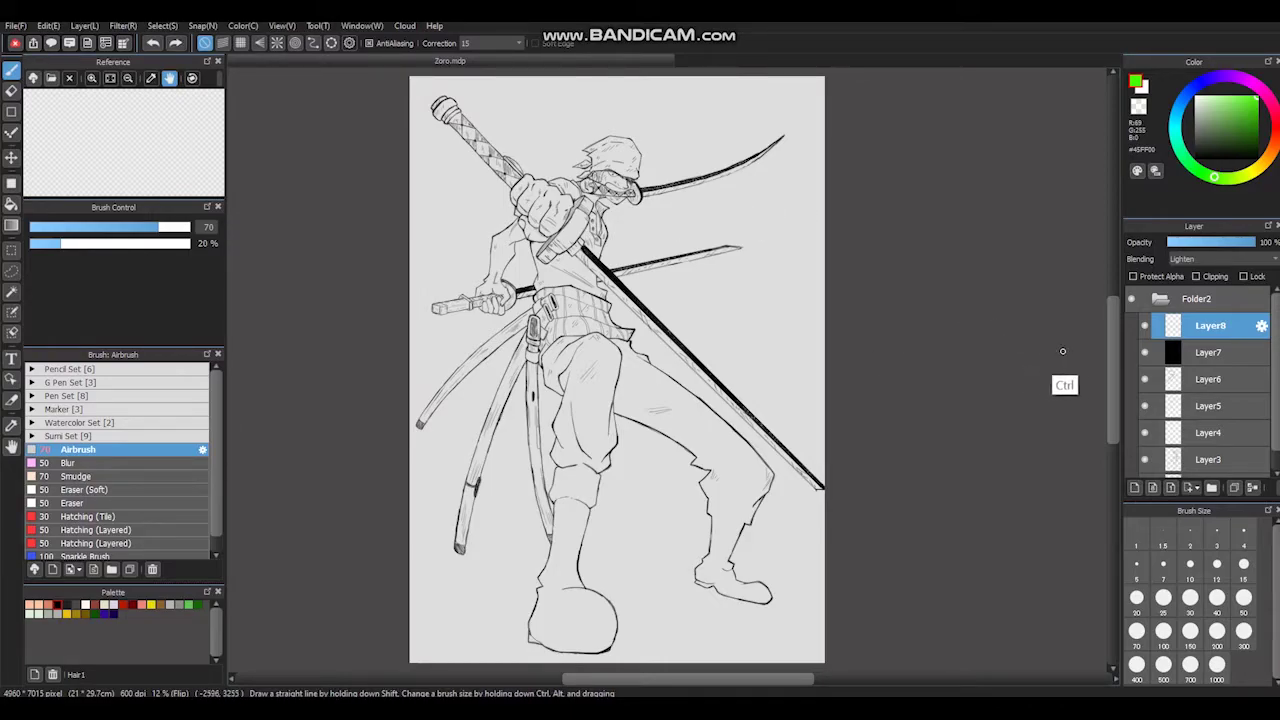
Step: Hide the black Layer7 and set Layer8's blending mode to Normal
left_click(1145, 352)
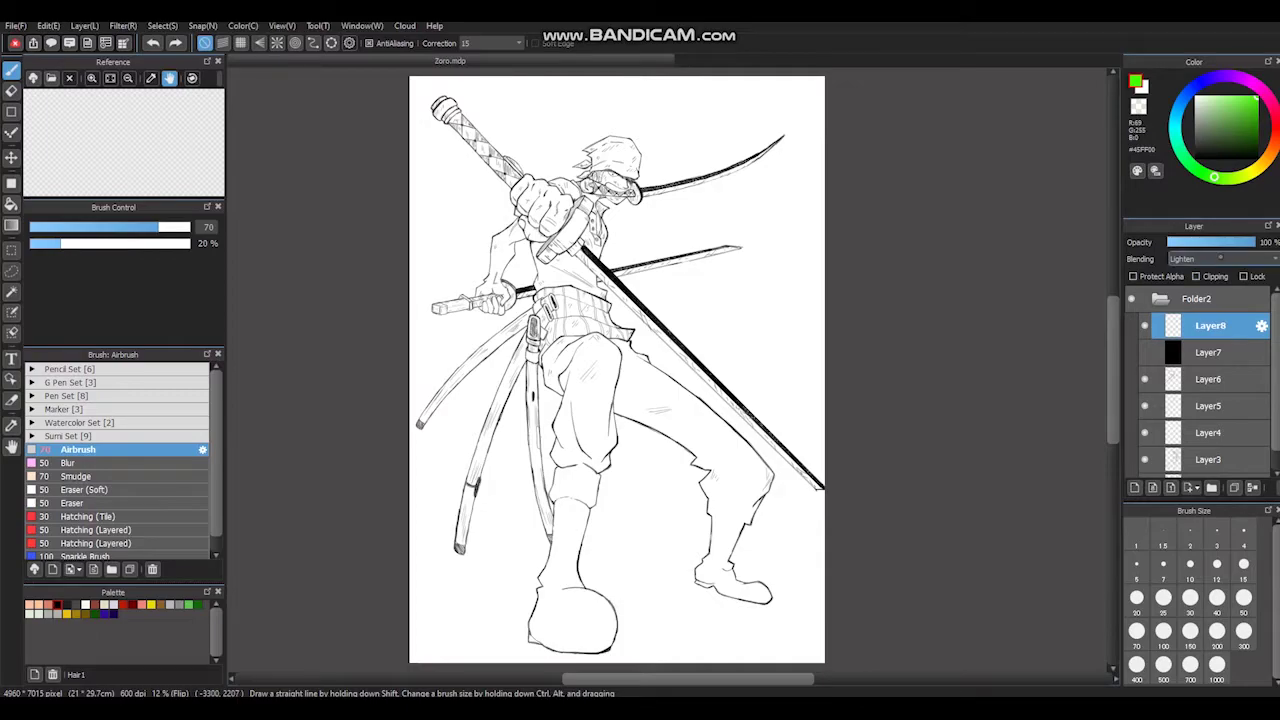
left_click(1220, 258)
left_click(1215, 270)
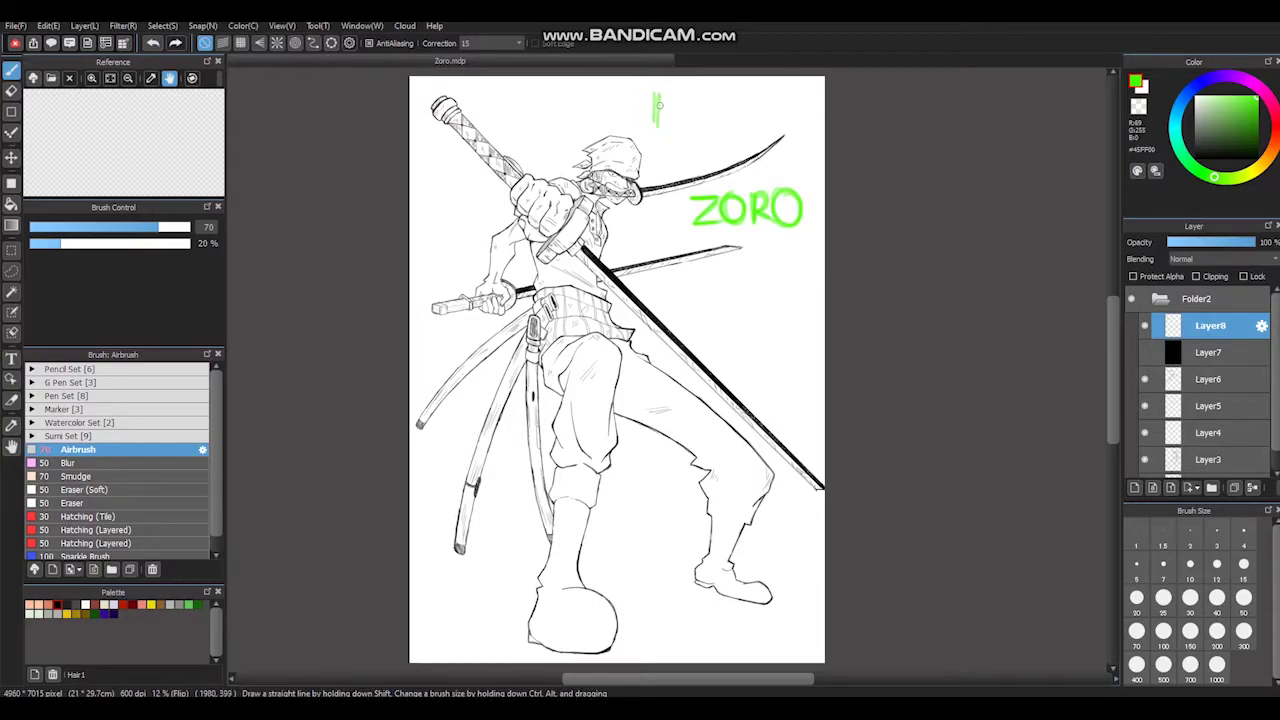
Step: Letter RORONOA in bright green above the upper sword blade
mouse_move(653, 95)
left_mouse_down()
mouse_move(668, 120)
mouse_move(682, 105)
mouse_move(676, 117)
mouse_move(716, 126)
left_mouse_up()
mouse_move(722, 108)
left_mouse_down()
mouse_move(726, 124)
mouse_move(715, 103)
mouse_move(740, 116)
mouse_move(760, 106)
mouse_move(764, 123)
mouse_move(777, 103)
mouse_move(800, 121)
mouse_move(787, 100)
left_mouse_up()
left_click(741, 121)
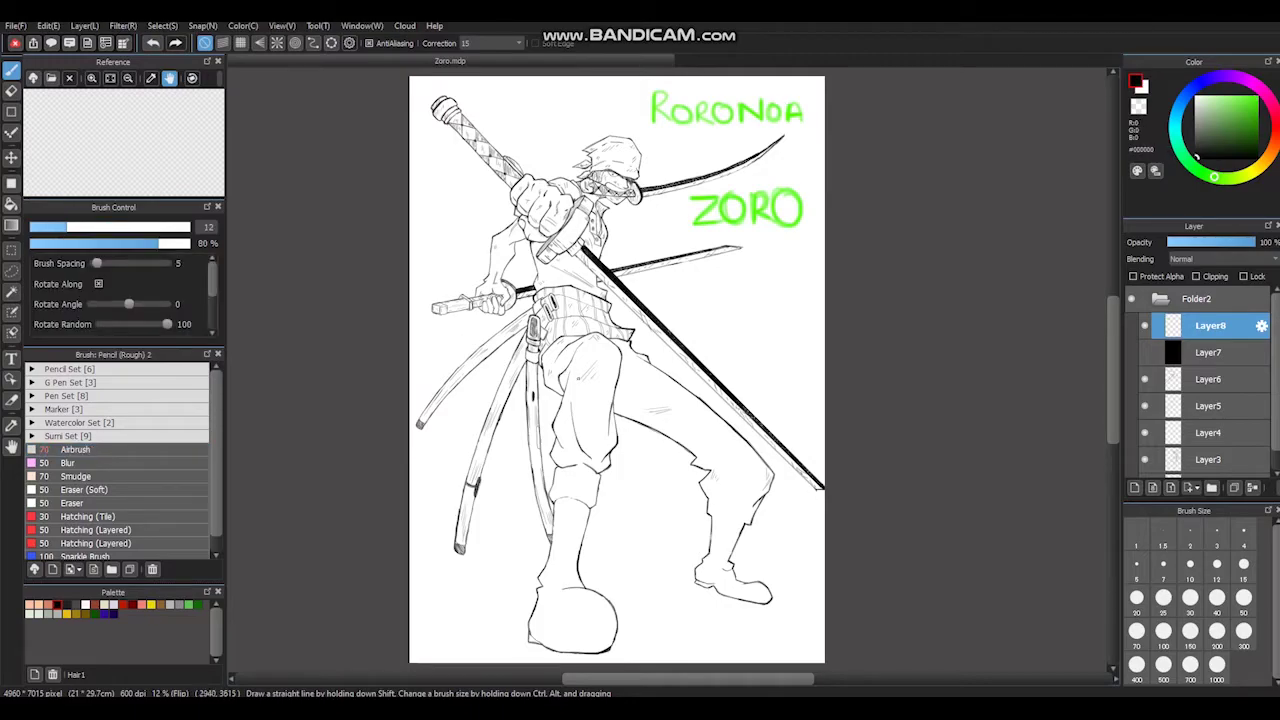
Step: Hatch the front trouser cuff, the front boot and the rear shoe's toe with the black size 12 pencil
scroll(640, 600, "up", 5)
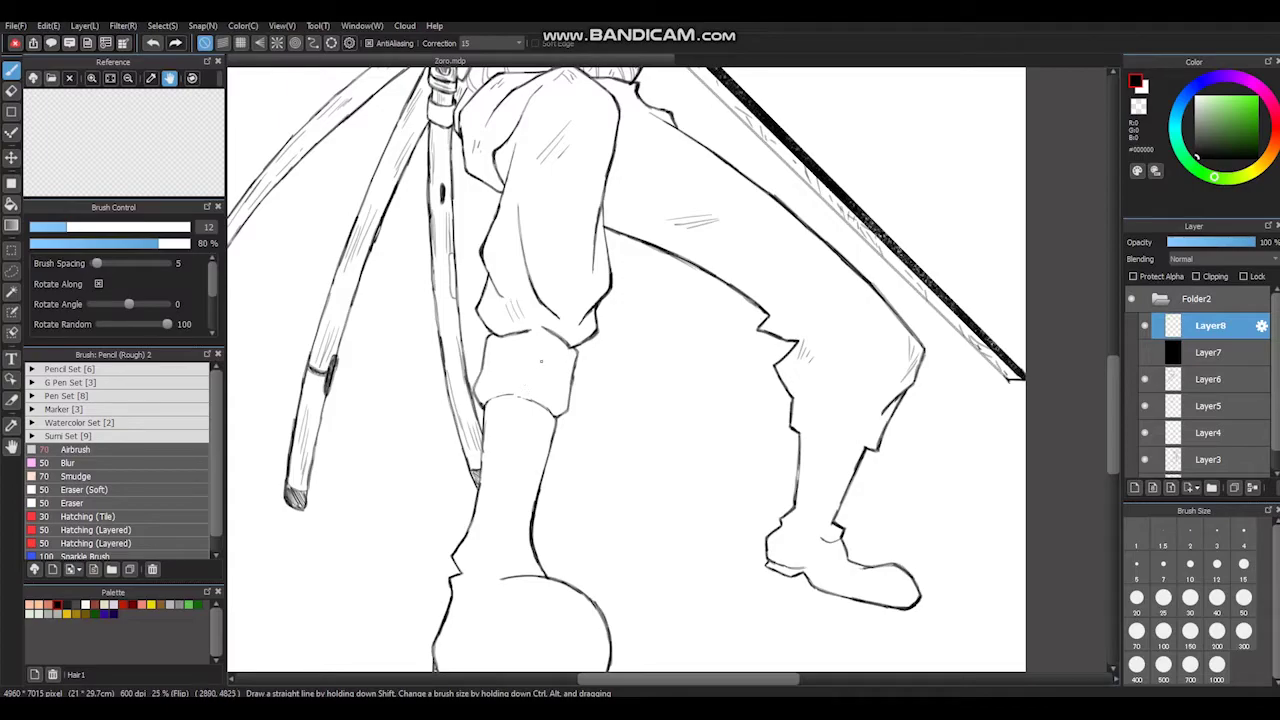
scroll(640, 370, "down", 3)
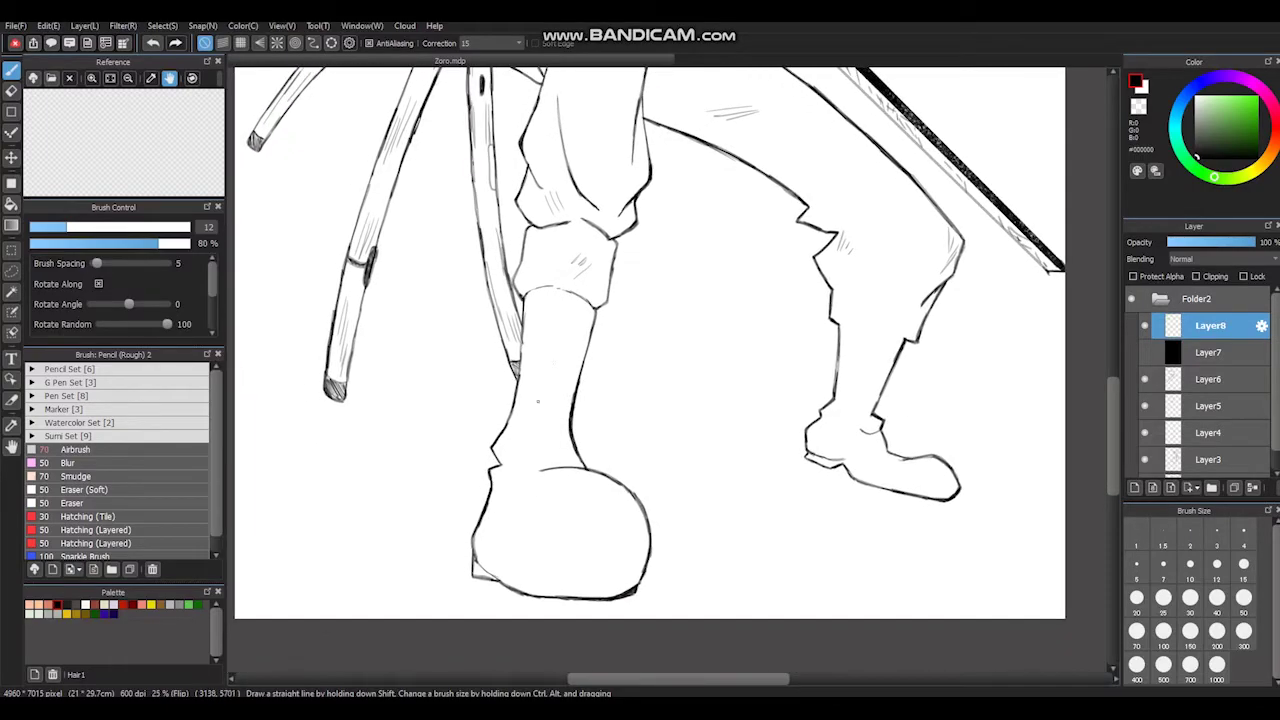
mouse_move(503, 533)
left_mouse_down()
mouse_move(518, 564)
mouse_move(535, 566)
left_mouse_up()
left_click_drag(606, 492, 628, 534)
left_click_drag(924, 471, 943, 483)
left_click_drag(931, 466, 942, 477)
Step: Add light hatching to the lower part of both legs and around the front ankle
left_click_drag(859, 354, 880, 334)
left_click_drag(867, 353, 888, 341)
key("ctrl+z")
mouse_move(527, 374)
left_mouse_down()
mouse_move(560, 365)
mouse_move(532, 368)
mouse_move(585, 327)
left_mouse_up()
left_click_drag(558, 437, 554, 455)
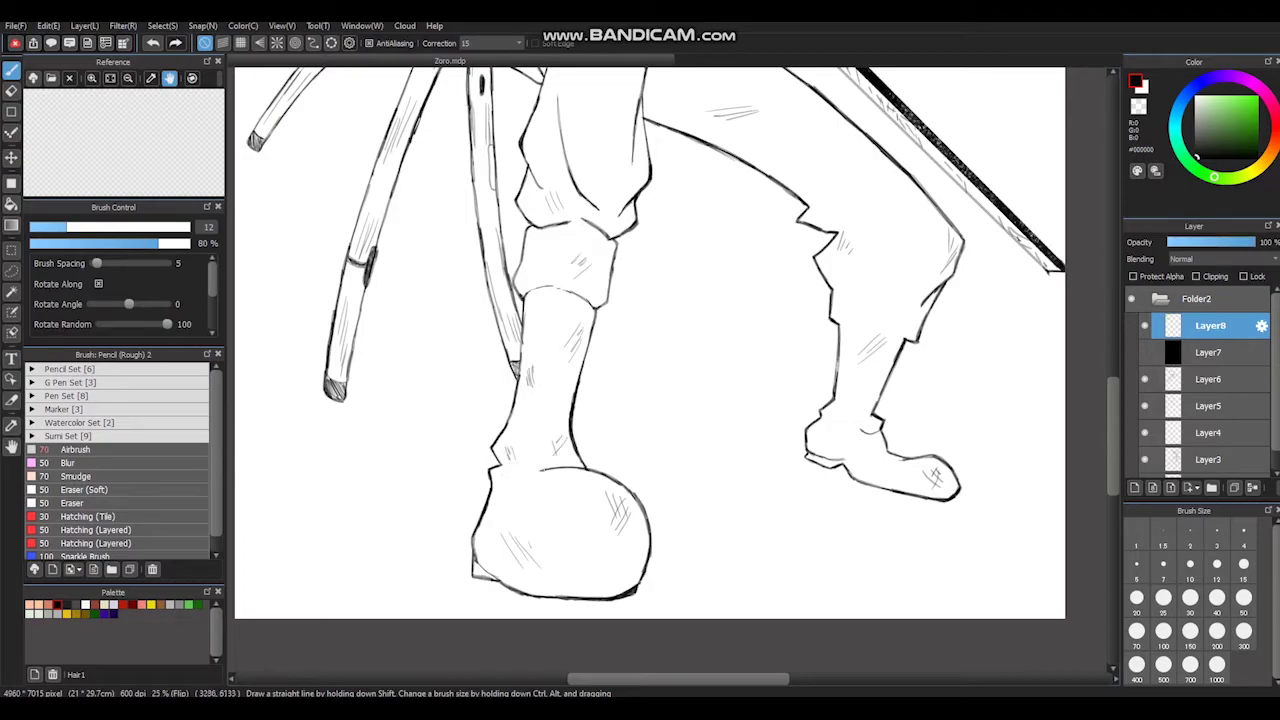
Step: Add light hatching to the rear leg's trousers and collapse the Folder2 layer group
scroll(675, 316, "up", 3)
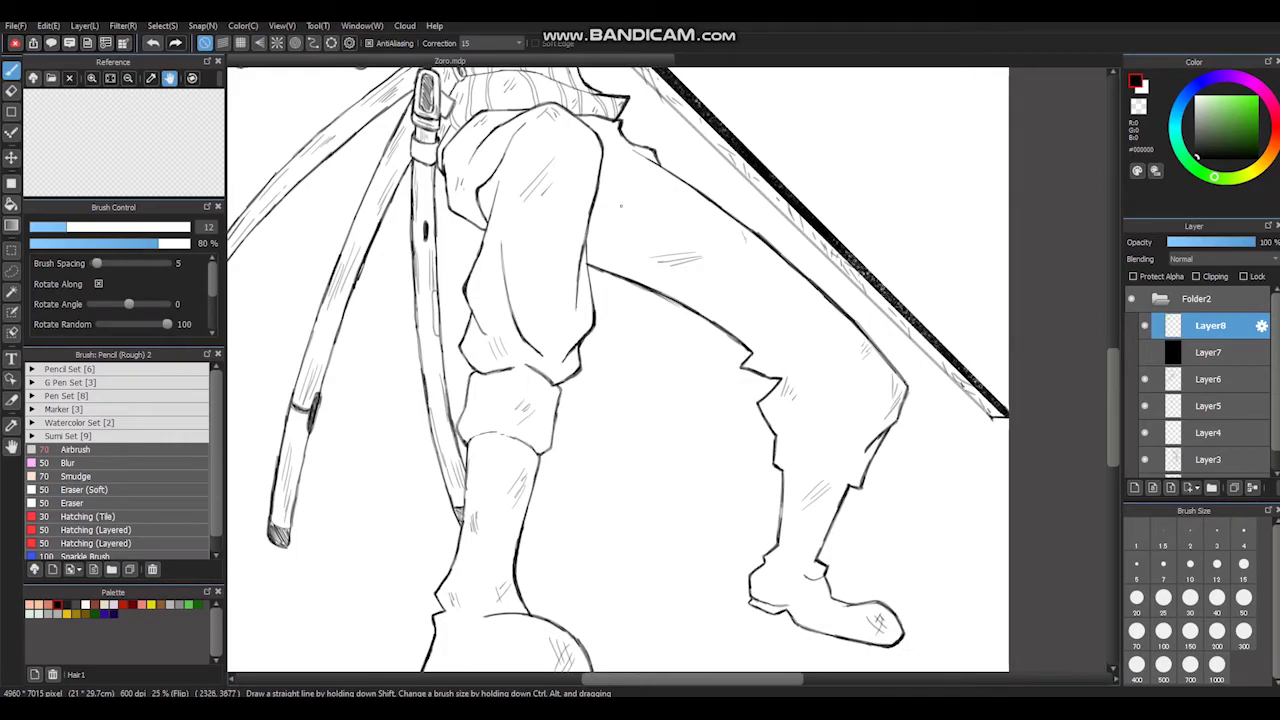
left_click_drag(640, 370, 715, 400)
scroll(671, 311, "down", 4)
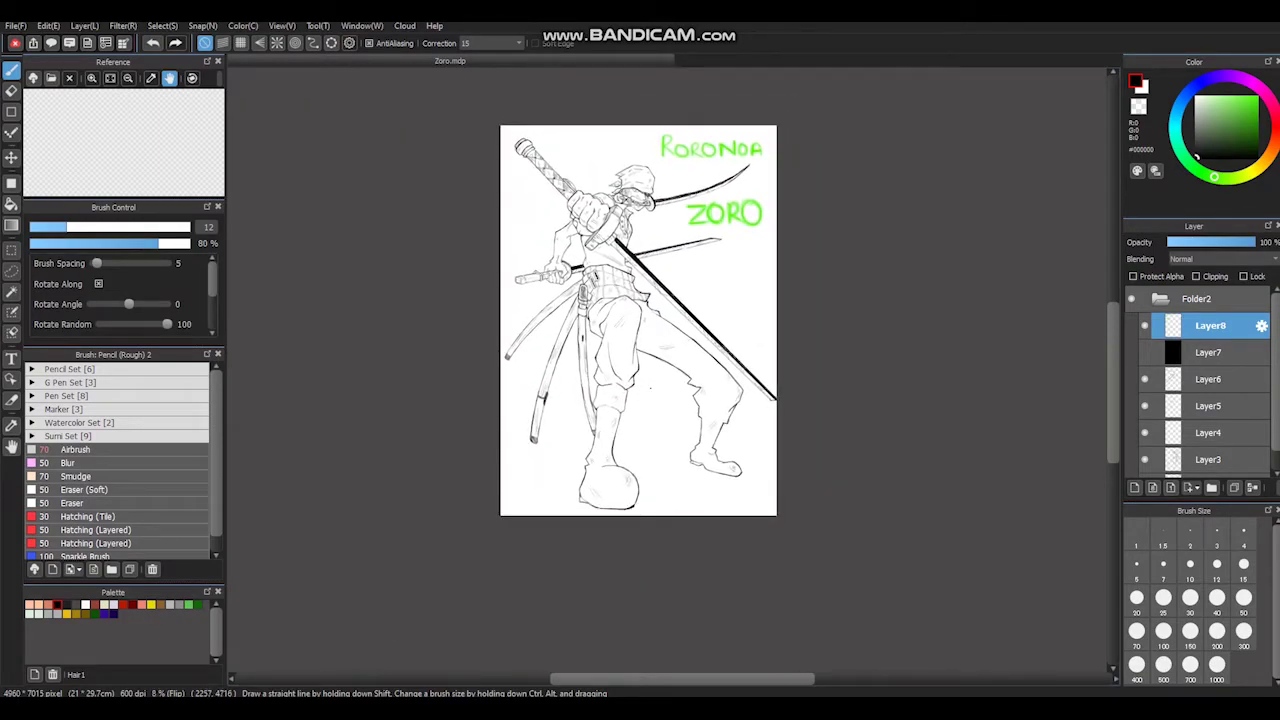
scroll(626, 387, "up", 2)
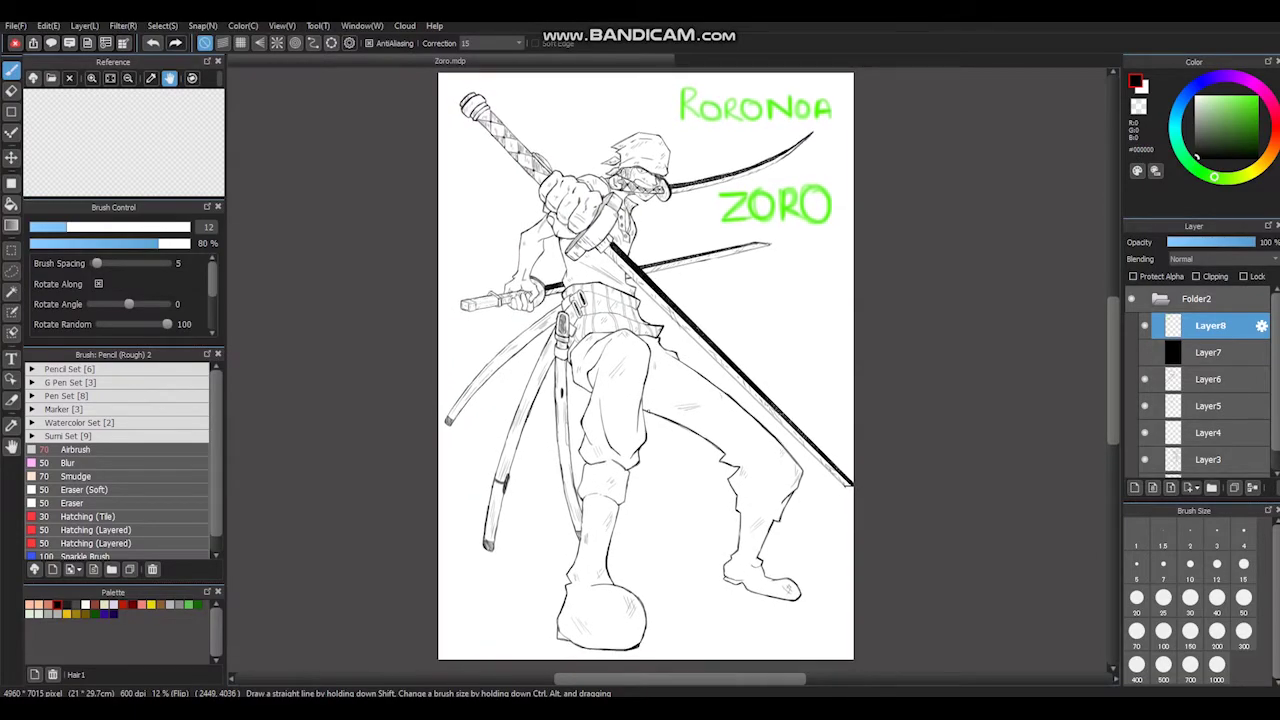
left_click(1160, 298)
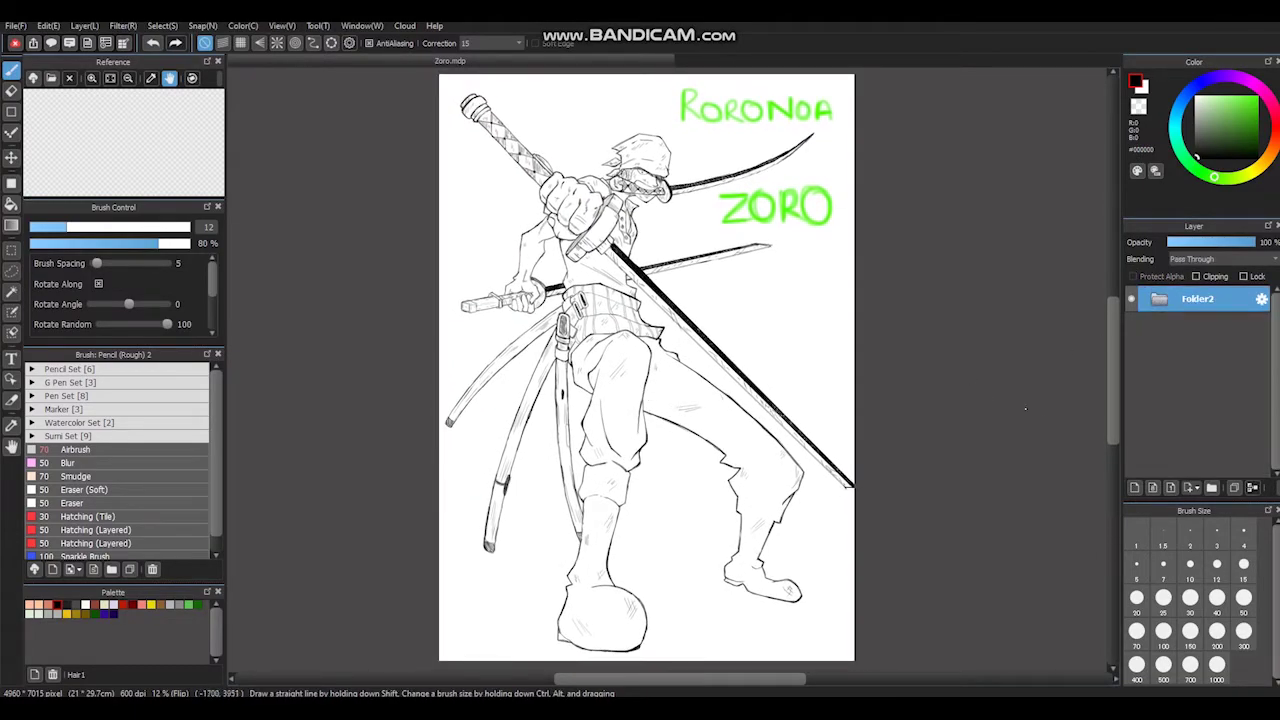